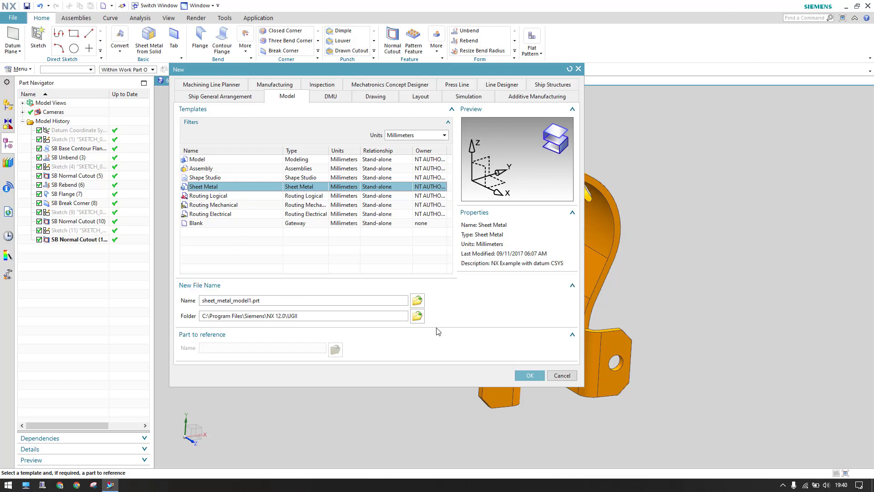
Create the sheet metal part sheet_metal_model1.prt in millimetres and start a sketch on the YZ plane.
left_click(527, 375)
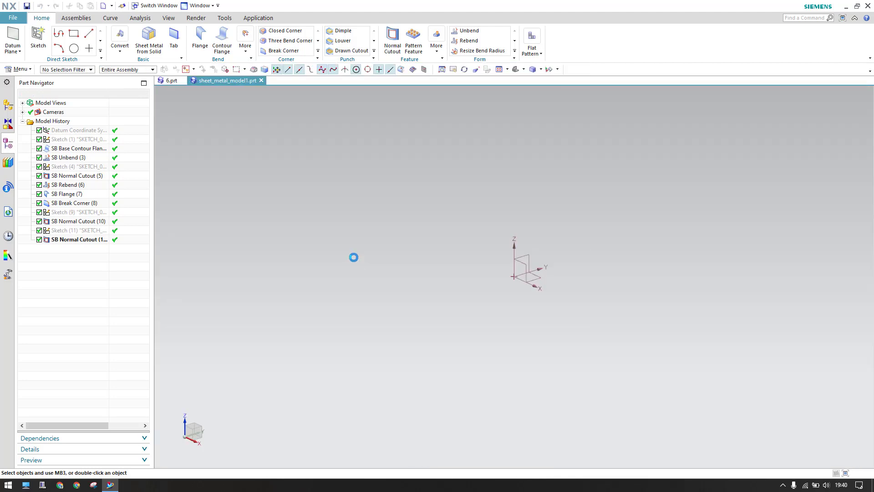
left_click(38, 38)
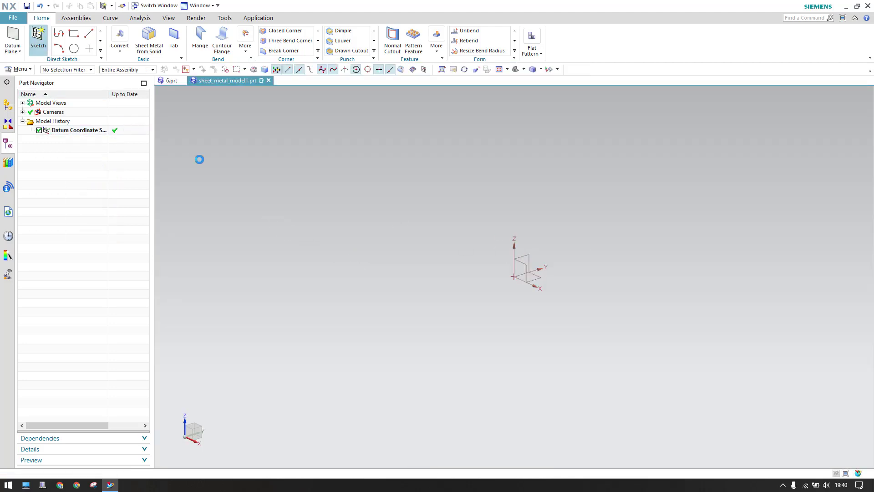
left_click(527, 255)
left_click(200, 196)
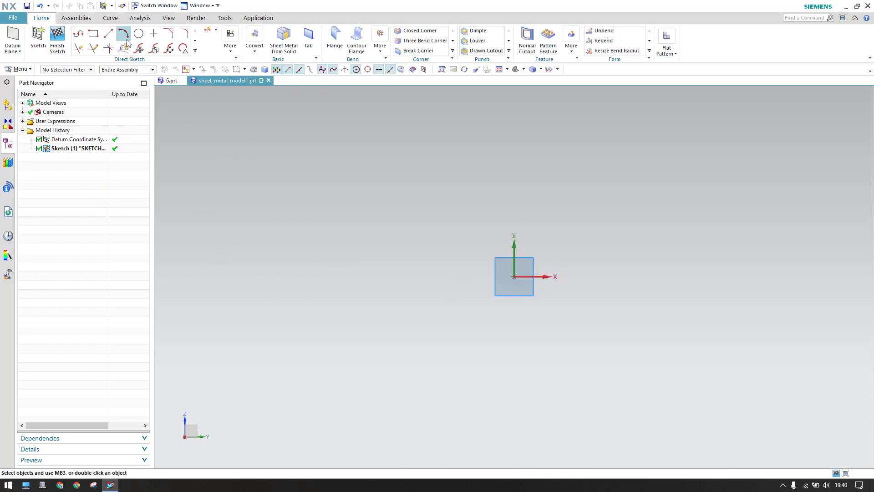
Sketch an arc by centre and endpoints around the origin, opening downward, with a radius of about 79 mm.
left_click(127, 41)
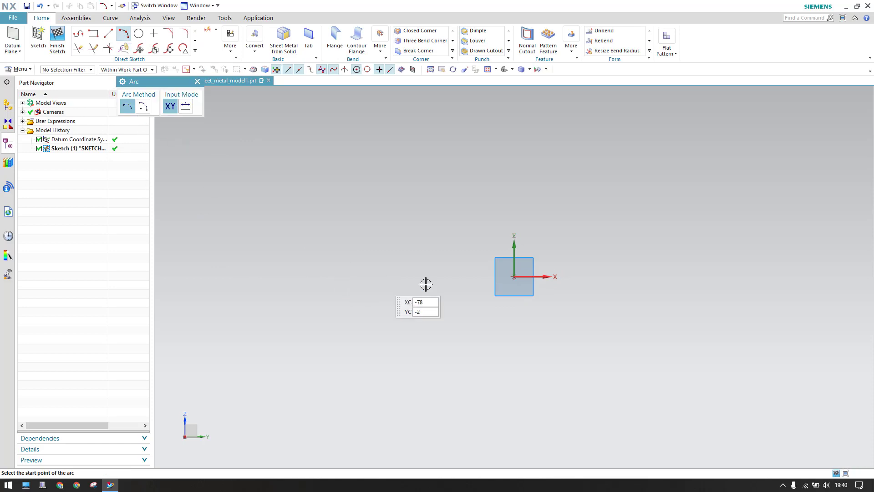
left_click(143, 106)
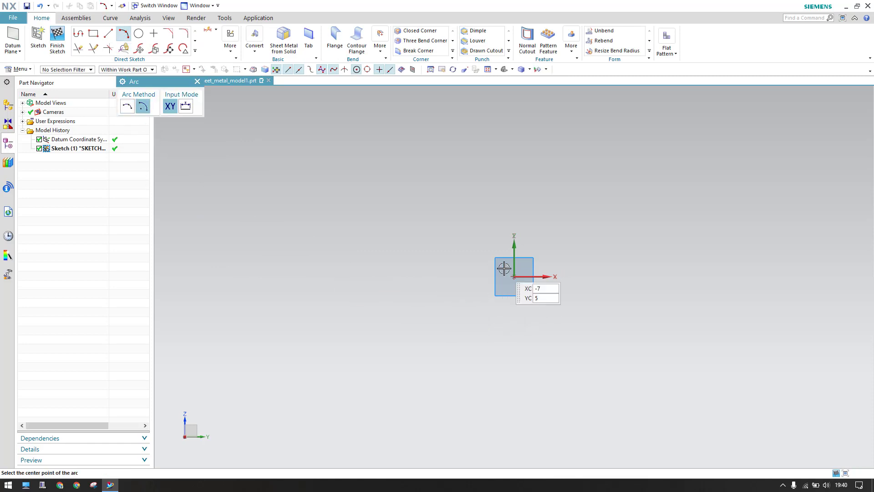
left_click(513, 276)
left_click(383, 312)
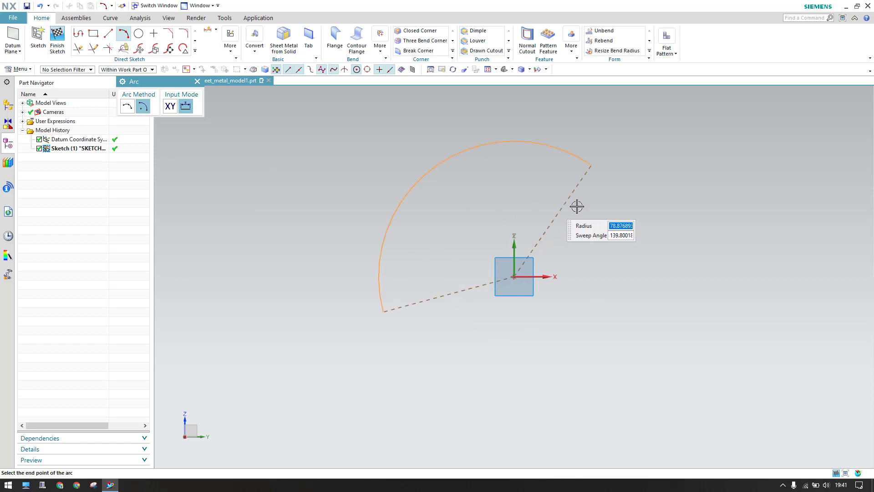
left_click(607, 306)
key("Escape")
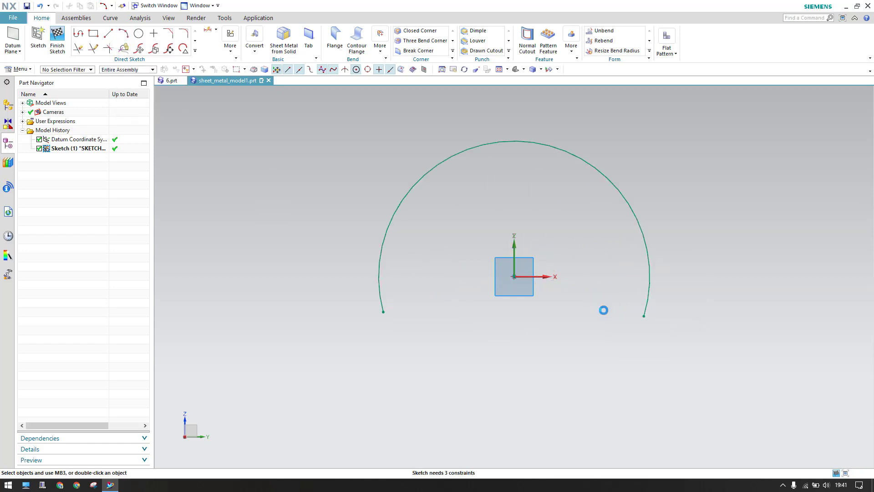
Dimension the arc's diameter as 60 mm and reposition the dimension inside the arc.
left_click(215, 29)
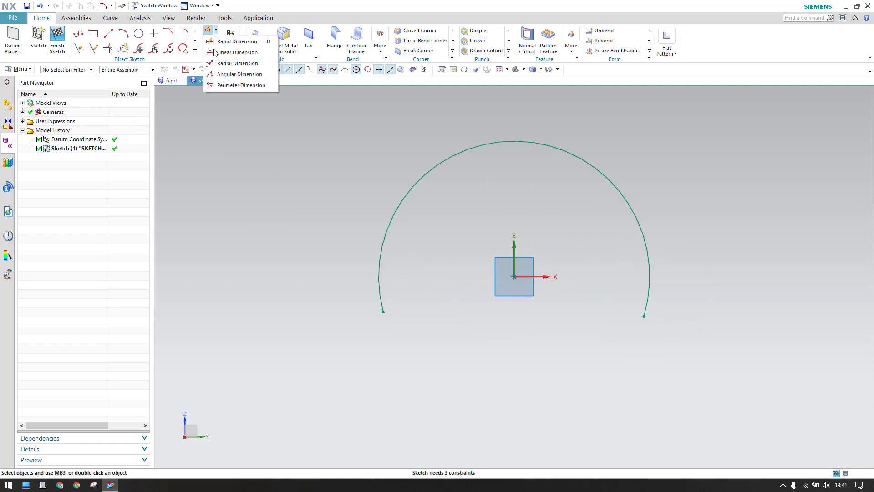
left_click(230, 63)
left_click(415, 181)
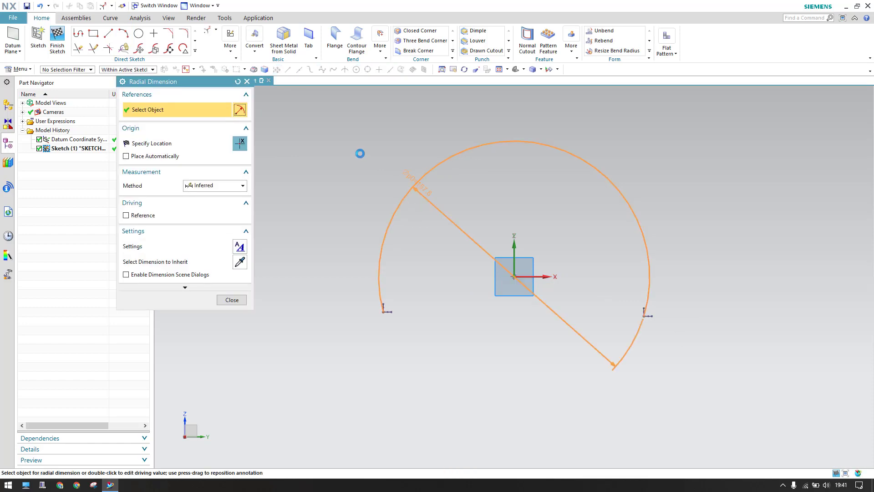
left_click(356, 202)
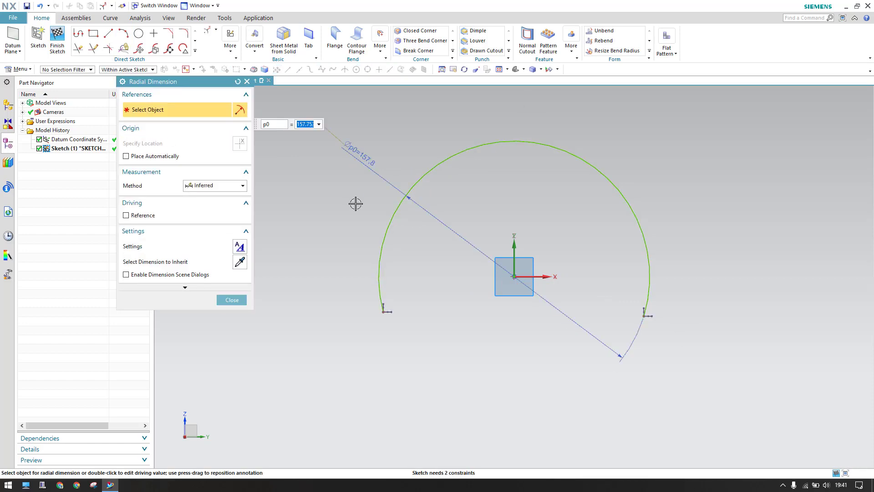
type("60")
key("Return")
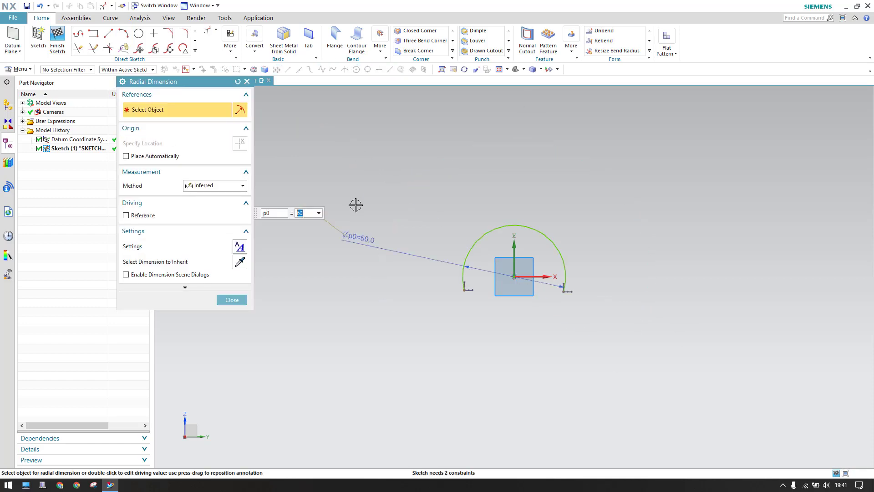
left_click(231, 299)
scroll(577, 357, "up", 6)
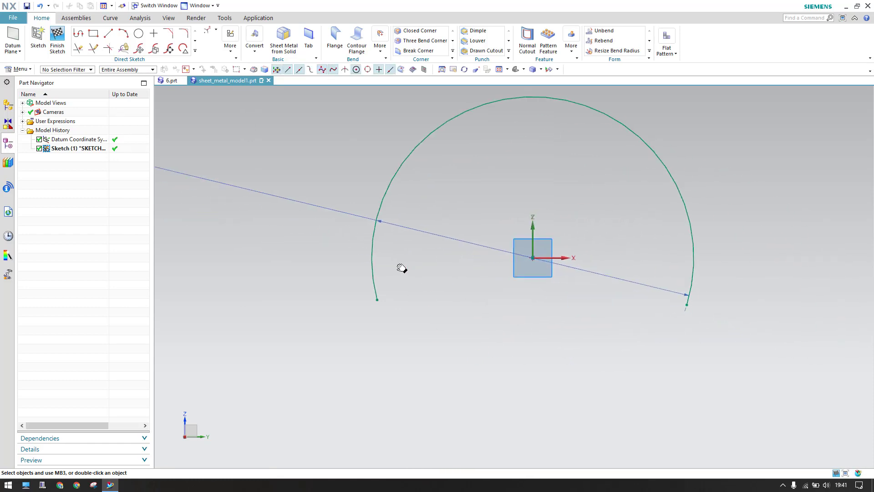
scroll(493, 273, "down", 5)
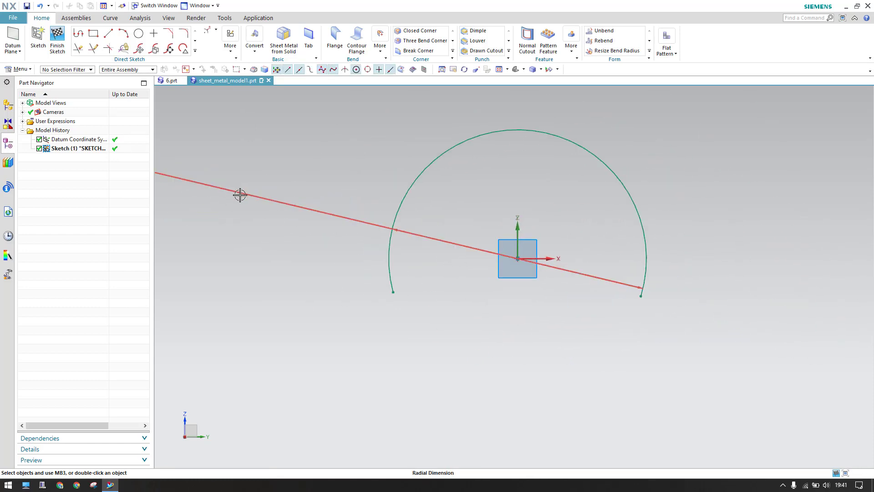
left_click_drag(240, 193, 467, 218)
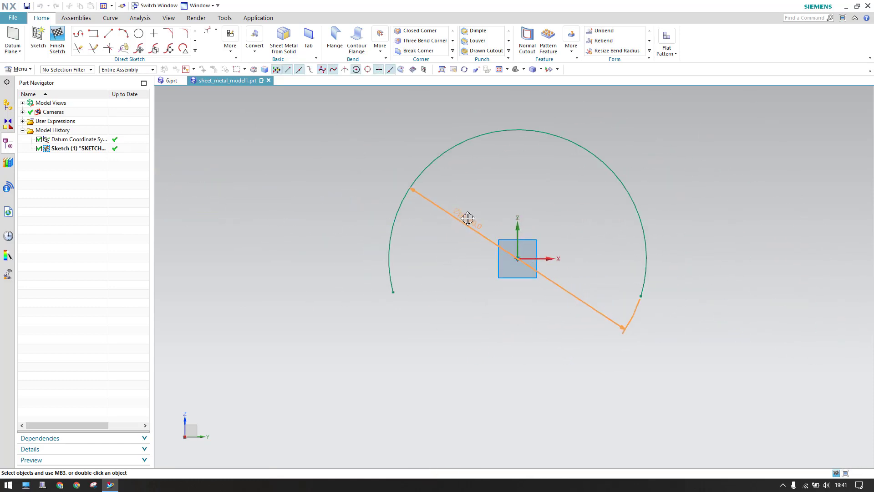
Sketch a short line slanting down and inward just below the arc's left end.
left_click(109, 36)
left_click(401, 310)
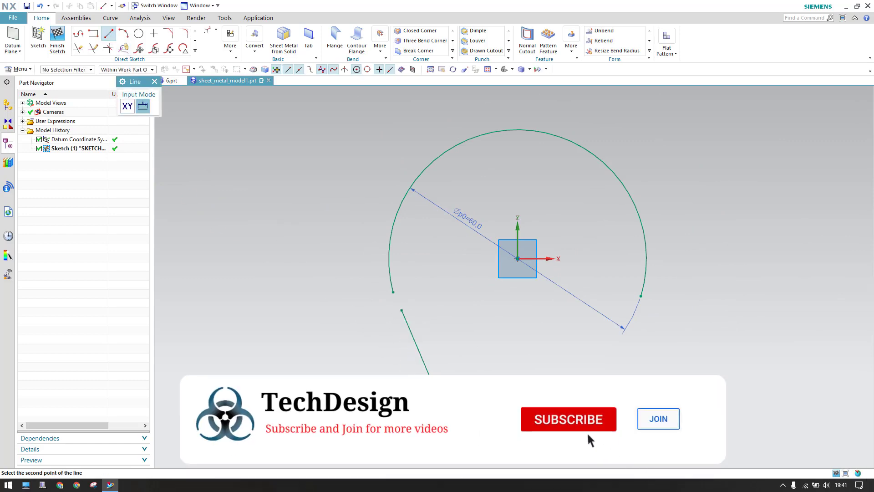
key("Escape")
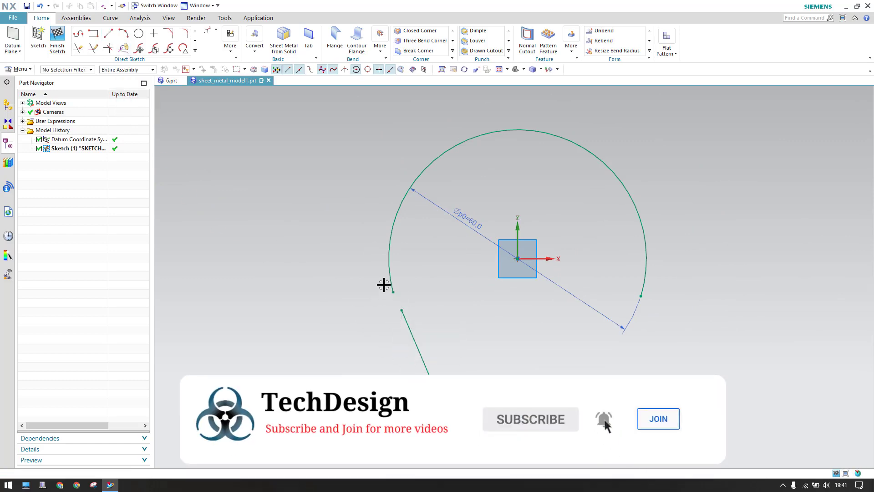
Constrain the slanted line tangent to the arc and make its upper end coincident with the arc's left end.
key("c")
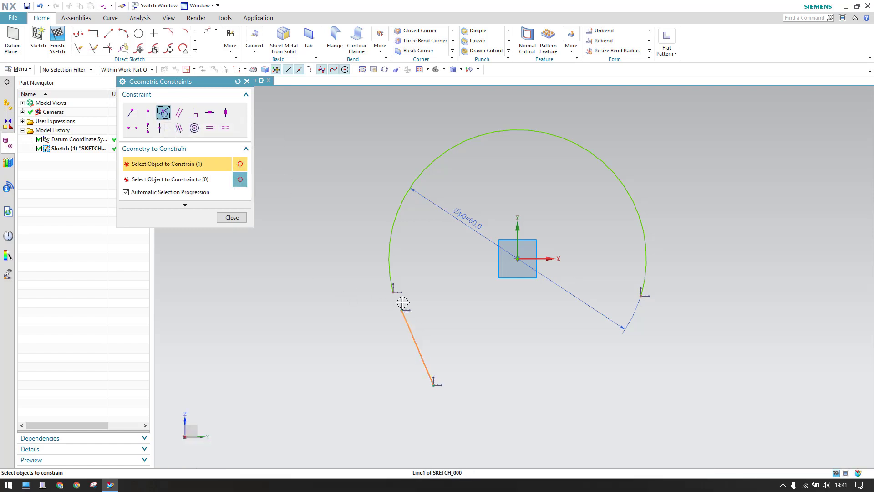
left_click(391, 278)
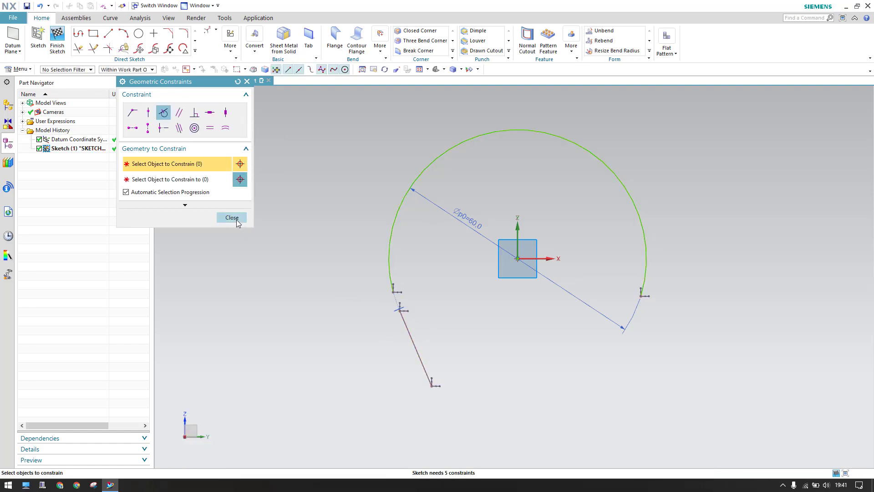
left_click(132, 112)
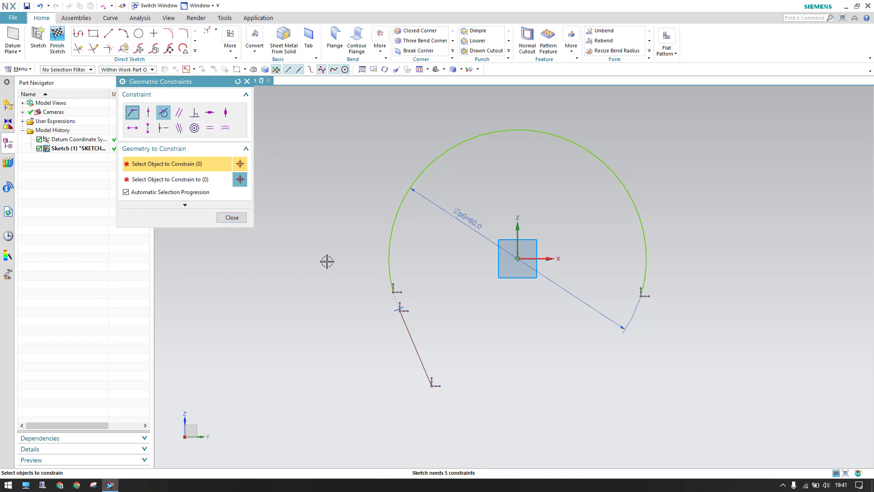
left_click(403, 311)
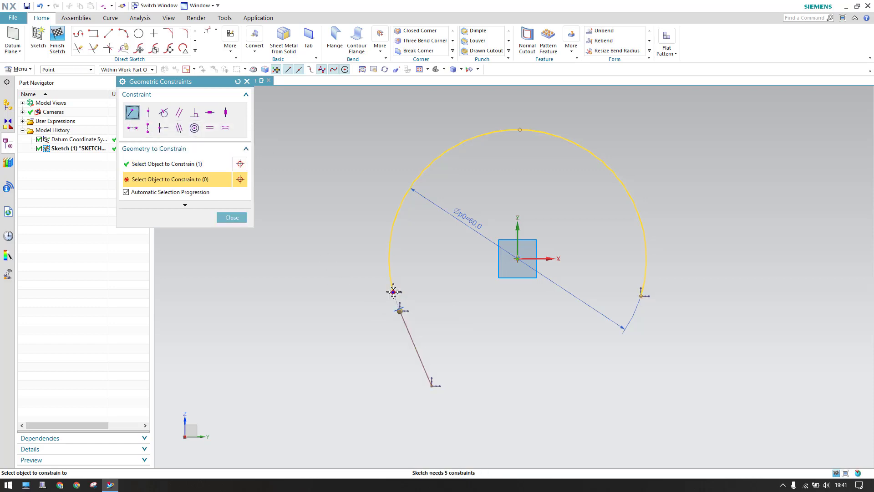
left_click(395, 289)
left_click(240, 221)
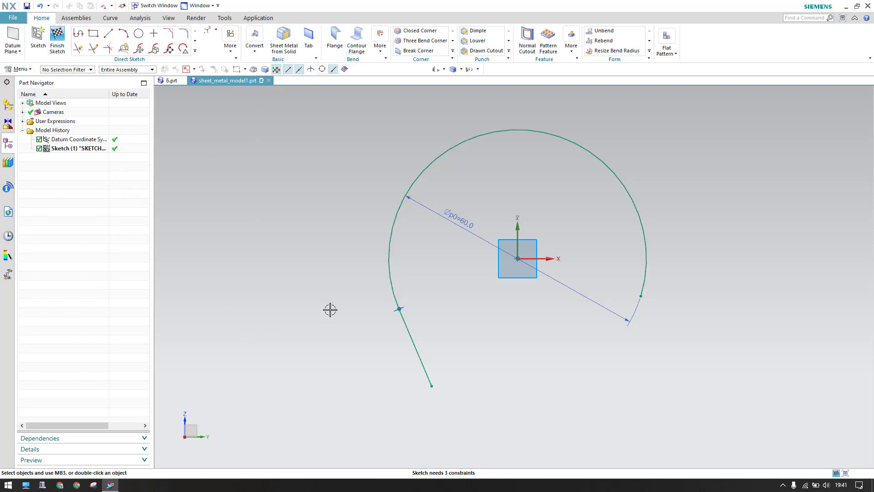
Align the arc's left and right ends with a horizontal alignment constraint.
key("c")
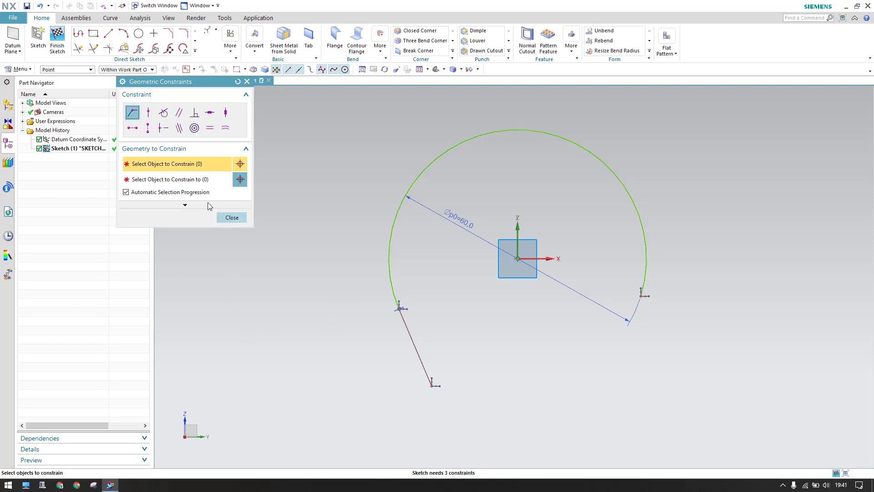
left_click(132, 128)
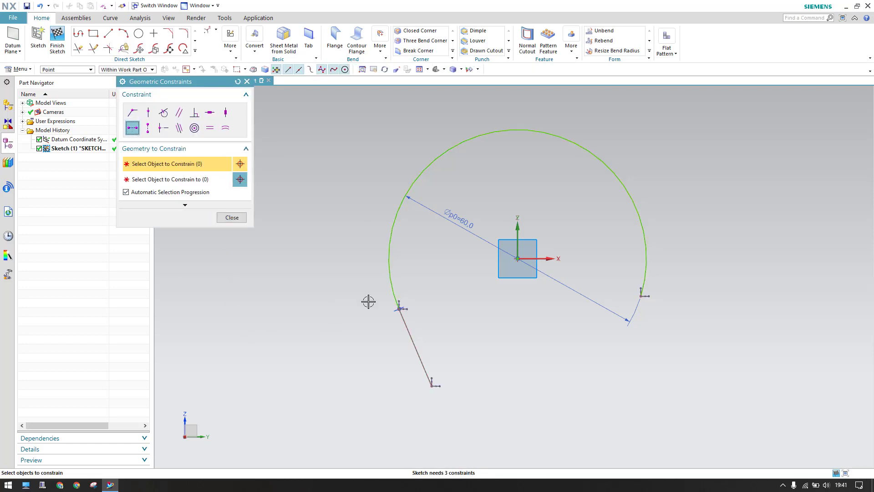
left_click(399, 309)
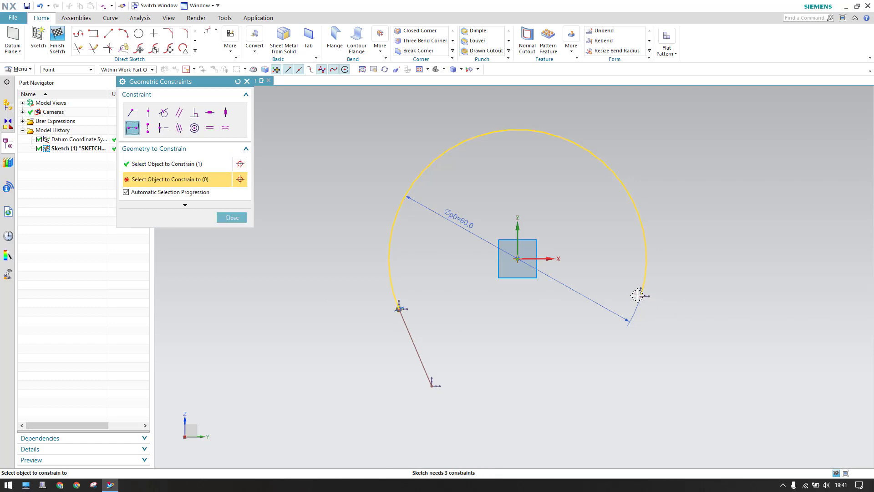
left_click(641, 295)
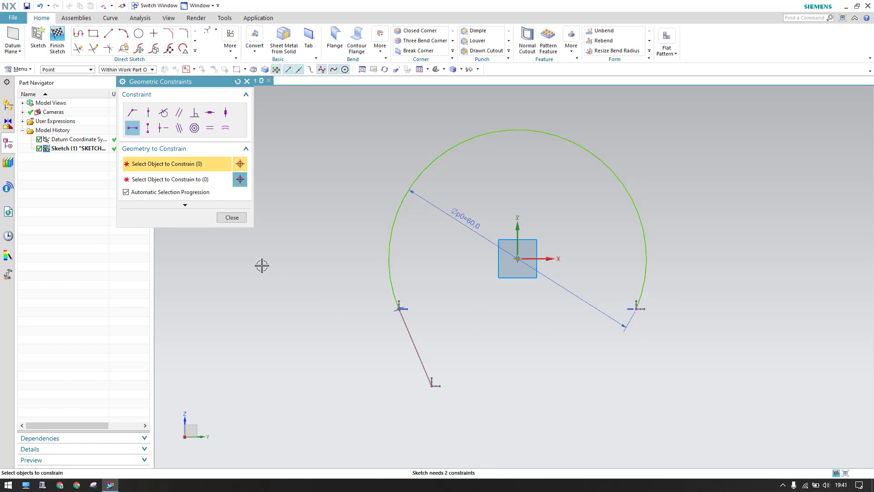
left_click(230, 218)
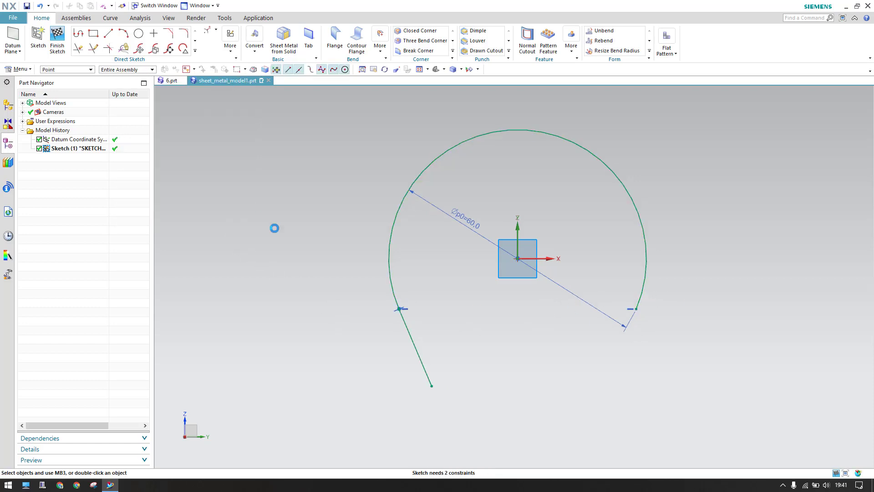
Sketch a three-point arc tangent to the slanted line, from its lower end to about XC -22.5, YC -46.5, bulging inward.
left_click(123, 35)
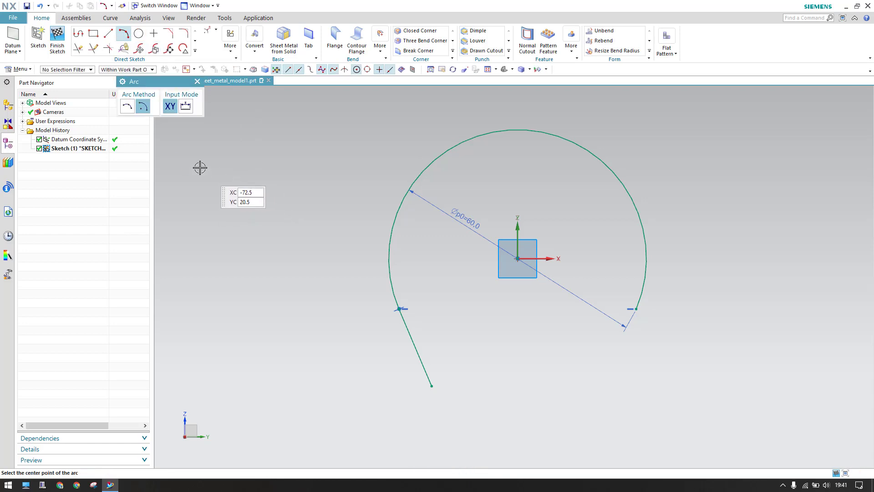
scroll(268, 143, "down", 3)
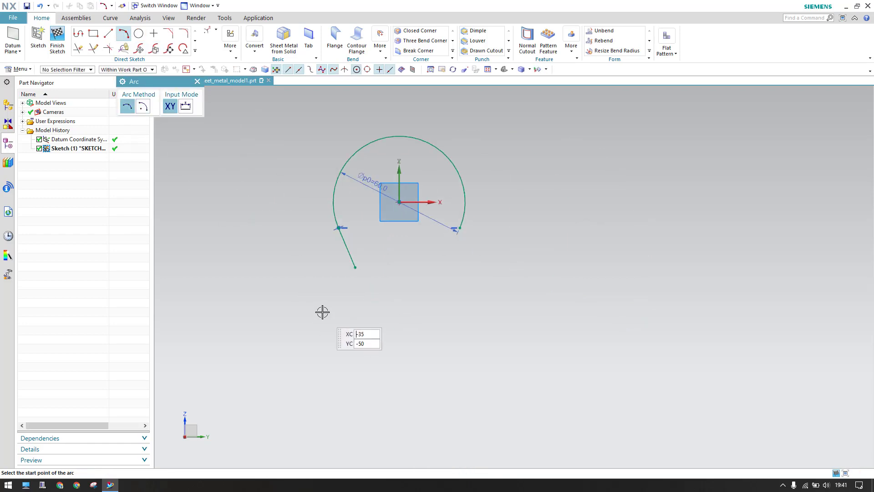
scroll(322, 310, "up", 3)
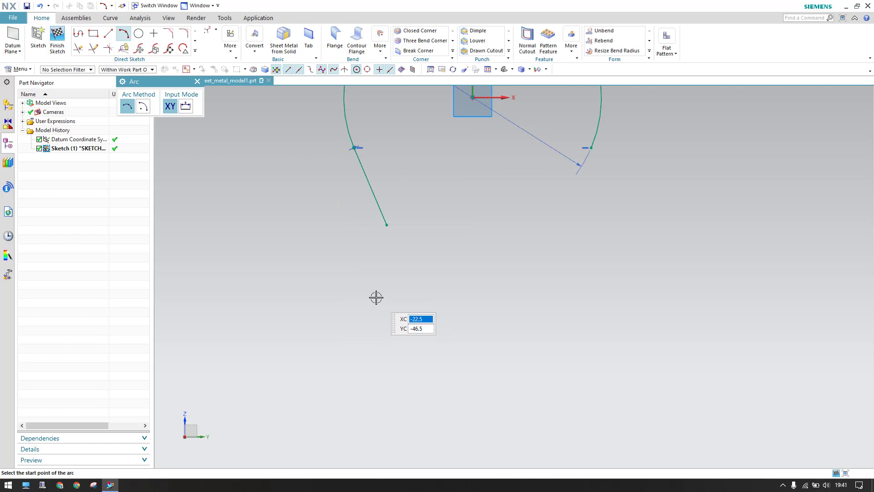
left_click(388, 225)
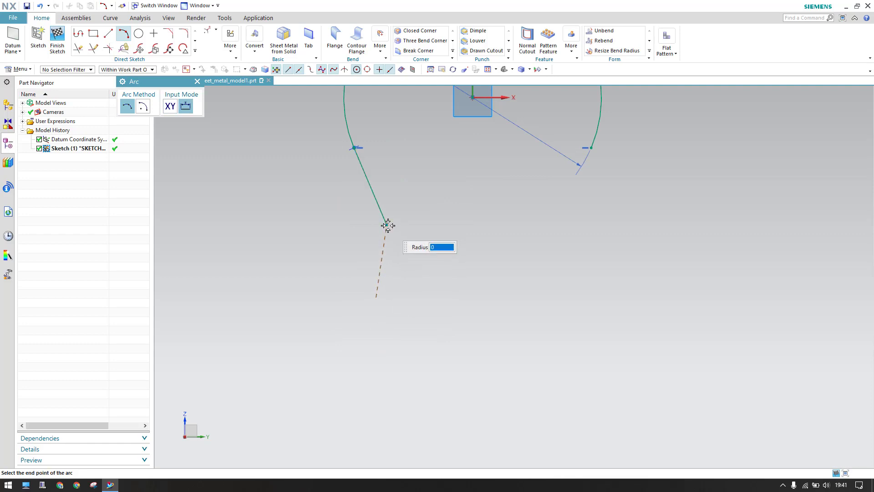
left_click(376, 297)
left_click(387, 266)
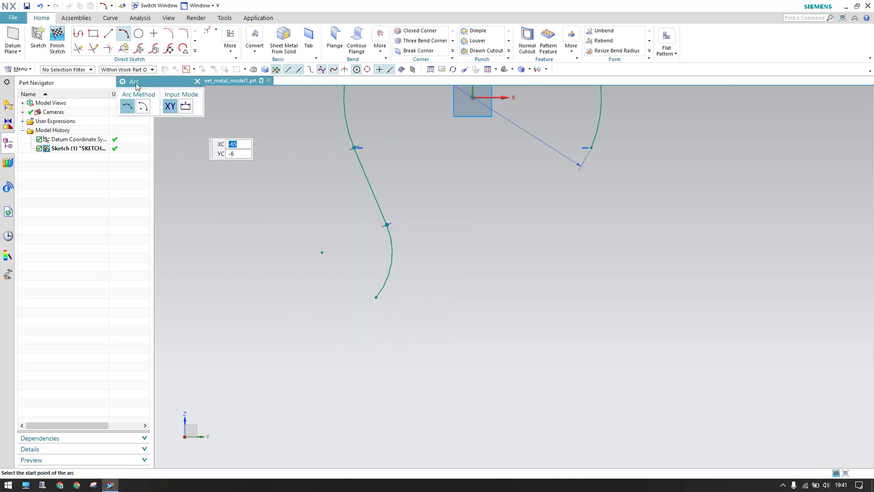
Sketch a vertical line downward from the lower end of the small arc.
left_click(112, 38)
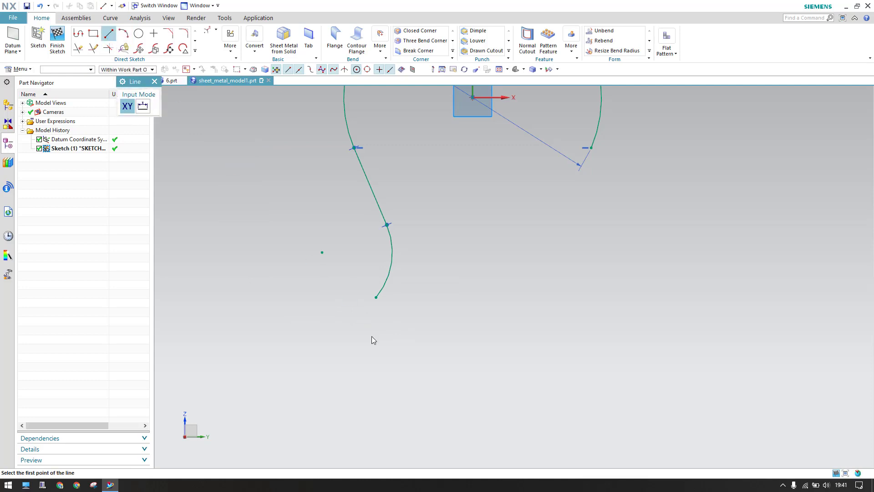
left_click(375, 297)
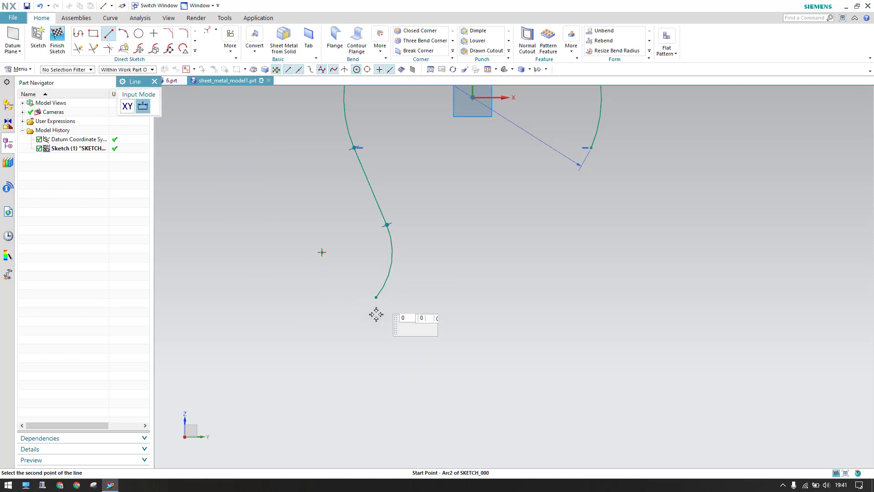
left_click(375, 455)
key("Escape")
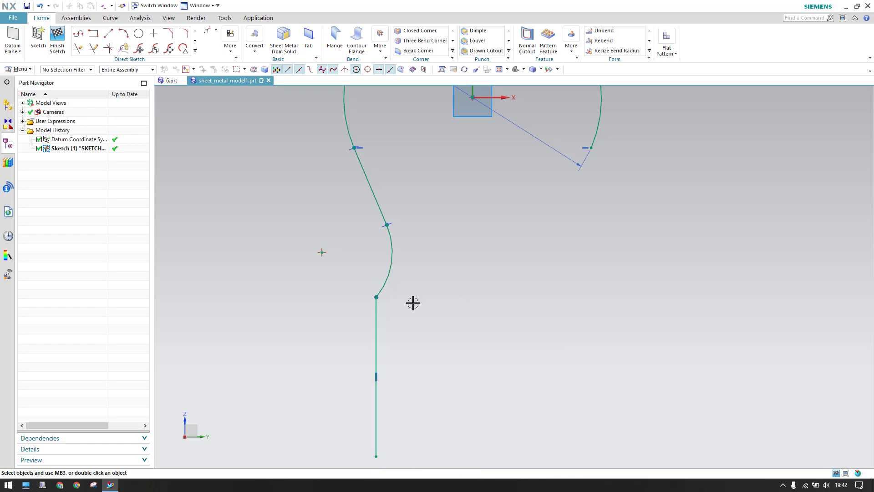
Constrain the vertical line tangent to the small arc above it.
key("c")
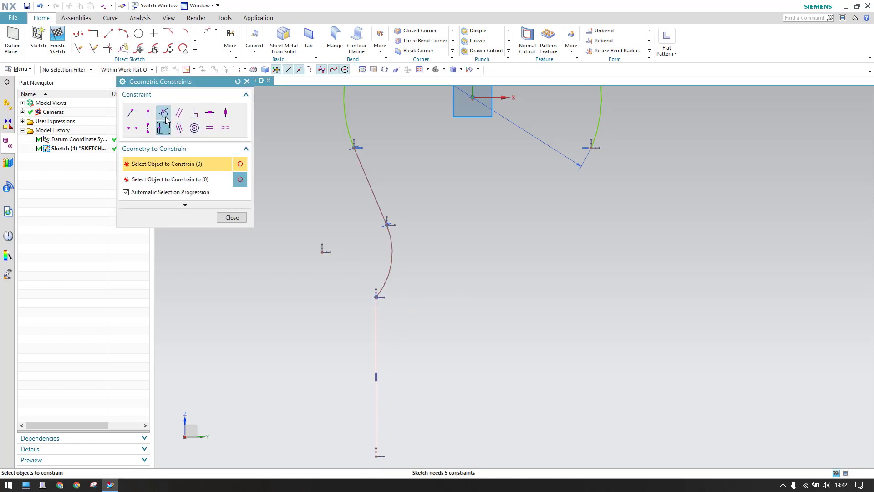
left_click(375, 314)
left_click(386, 275)
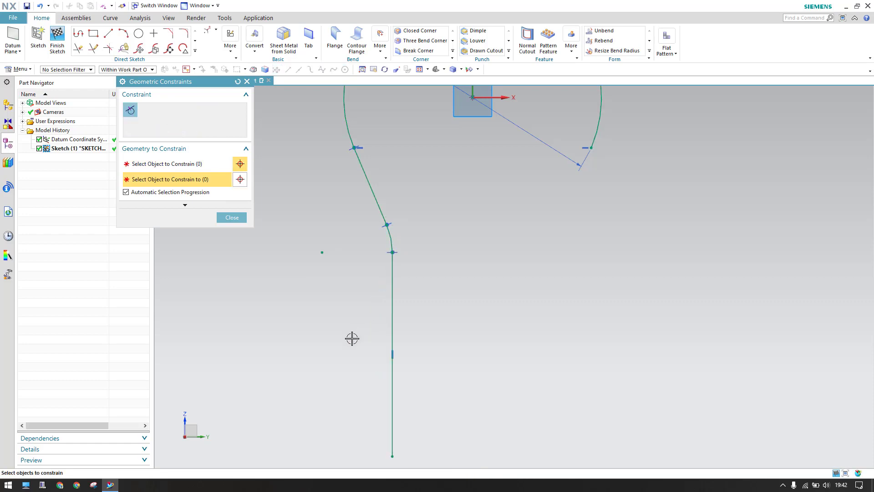
left_click(240, 219)
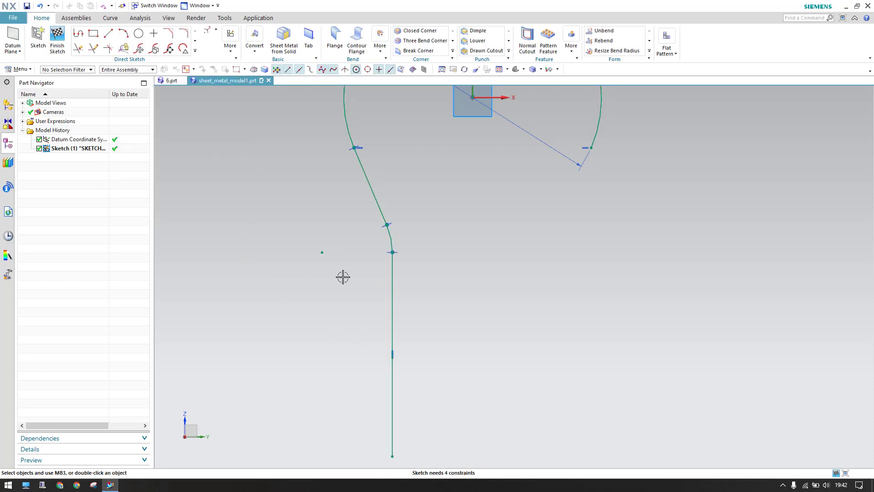
Mirror the slanted line, the small arc and the vertical line about the sketch's vertical axis.
scroll(343, 277, "down", 1)
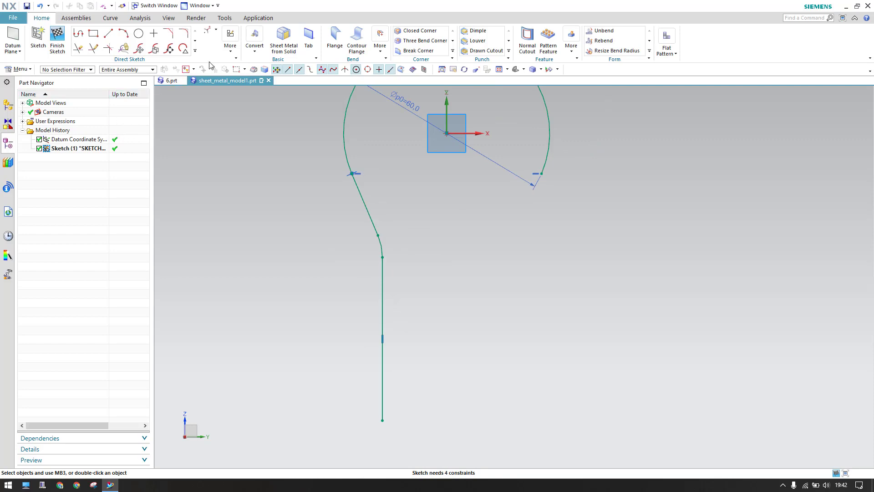
left_click(195, 52)
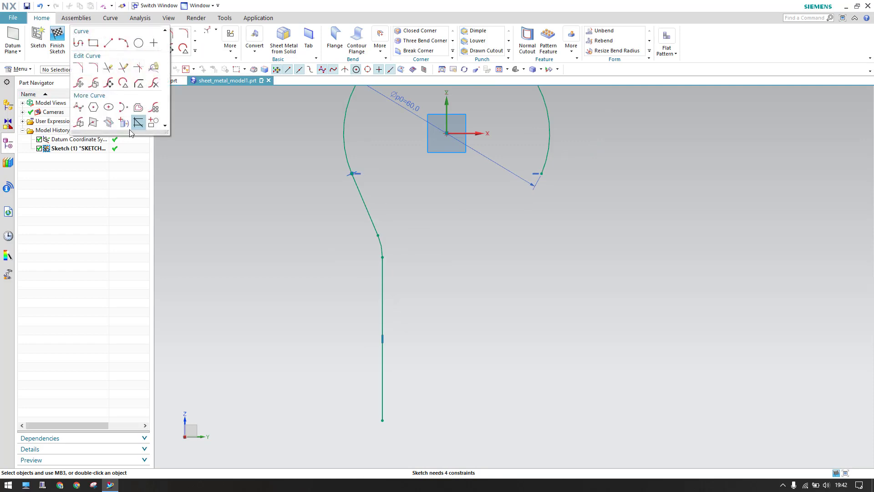
left_click(79, 122)
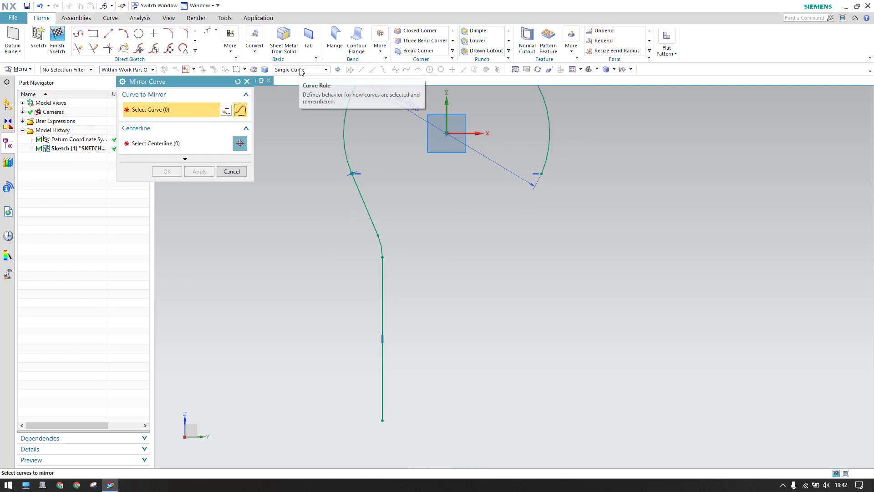
left_click(380, 245)
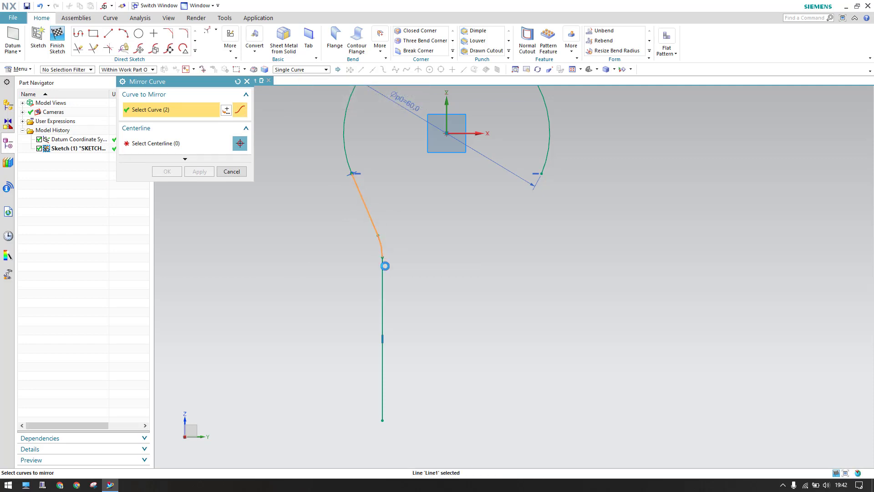
left_click(383, 273)
left_click(195, 146)
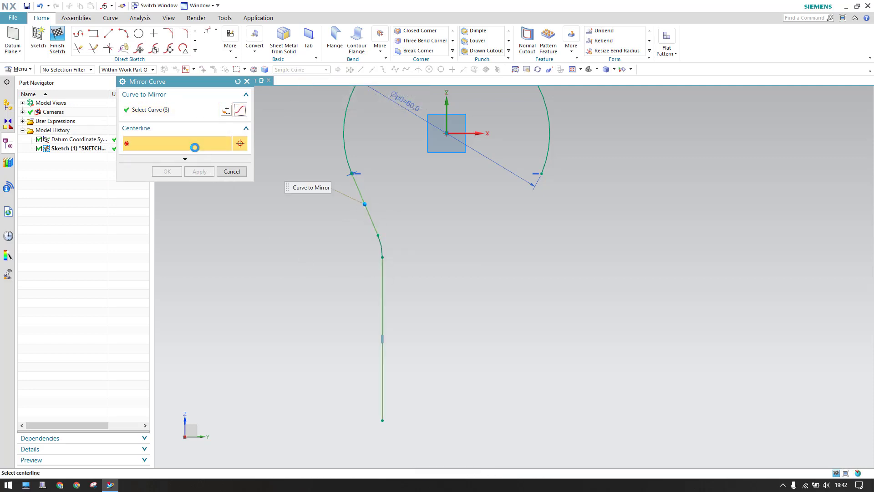
left_click(445, 104)
left_click(178, 175)
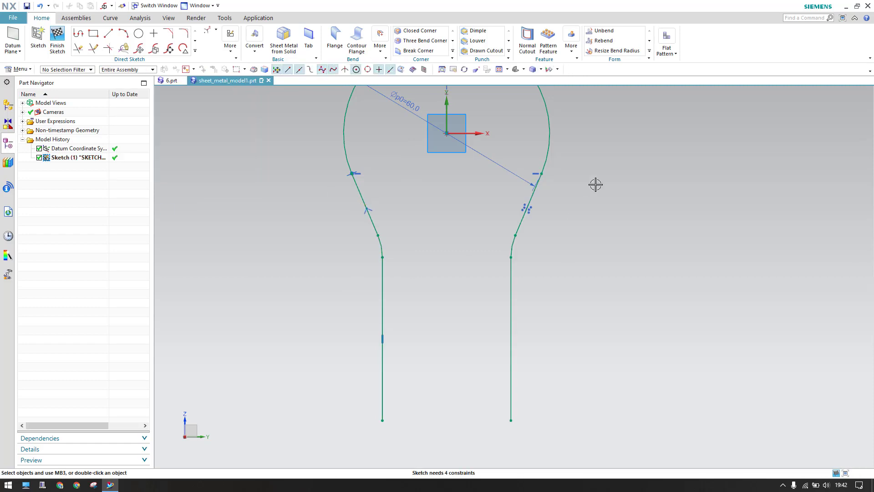
Constrain the mirrored slanted line tangent to the large arc.
scroll(540, 182, "down", 5)
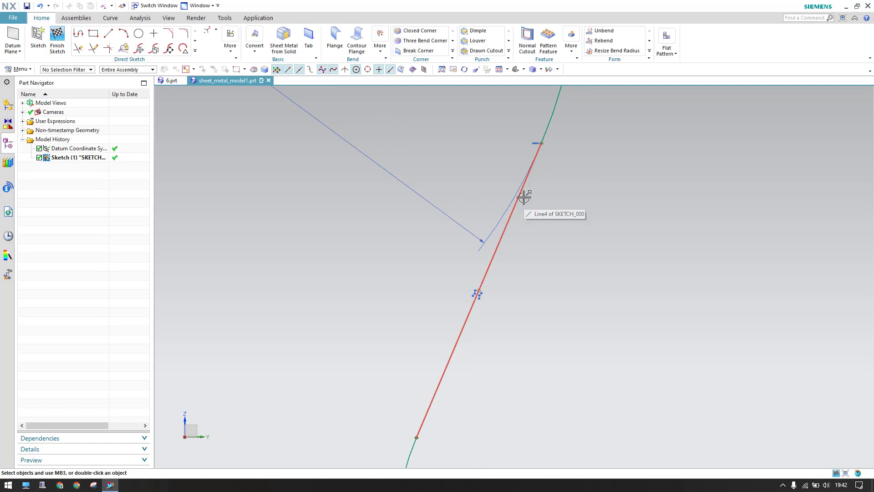
key("c")
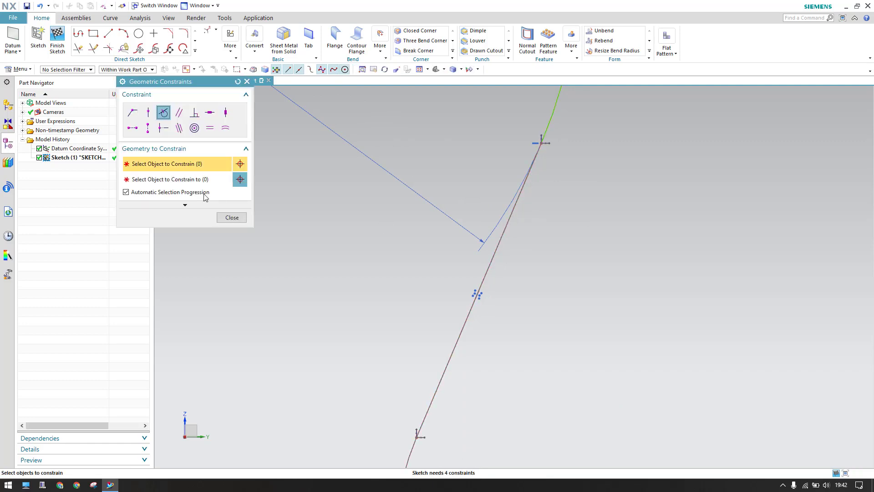
left_click(514, 206)
left_click(548, 115)
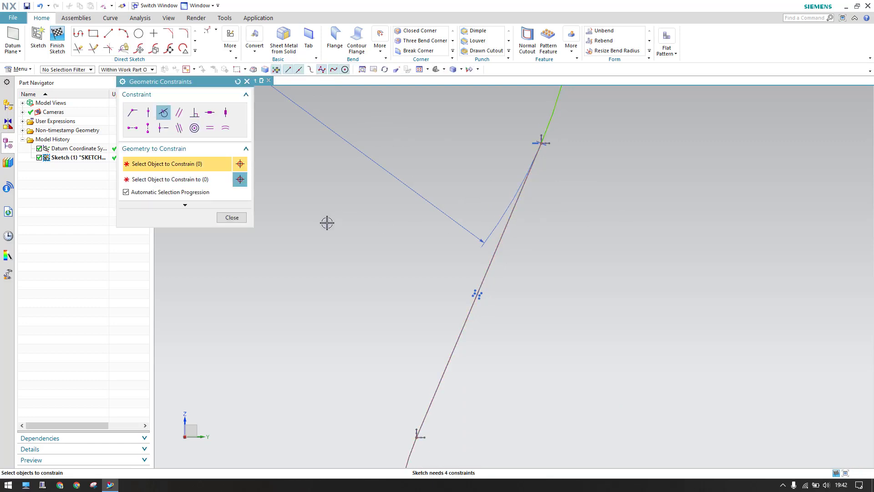
Constrain the mirrored small arc tangent to both the mirrored slanted line and the mirrored vertical line.
scroll(406, 246, "up", 3)
left_click(417, 319)
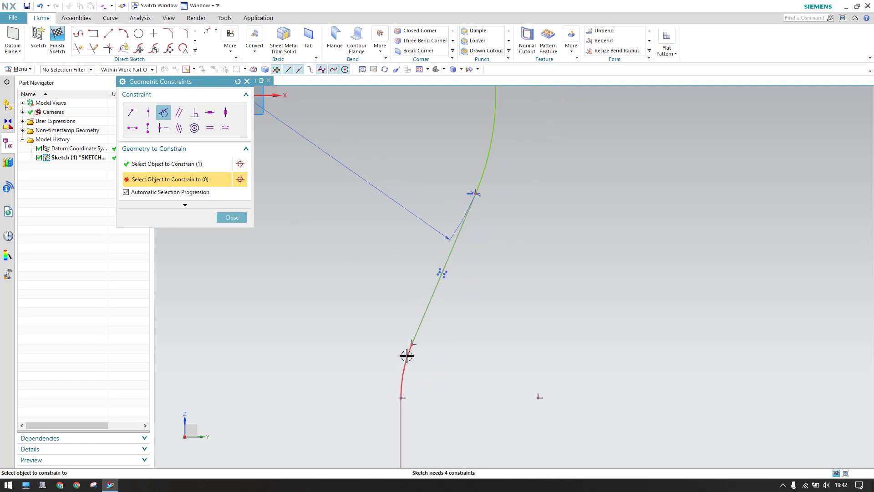
left_click(406, 356)
left_click(402, 381)
left_click(398, 406)
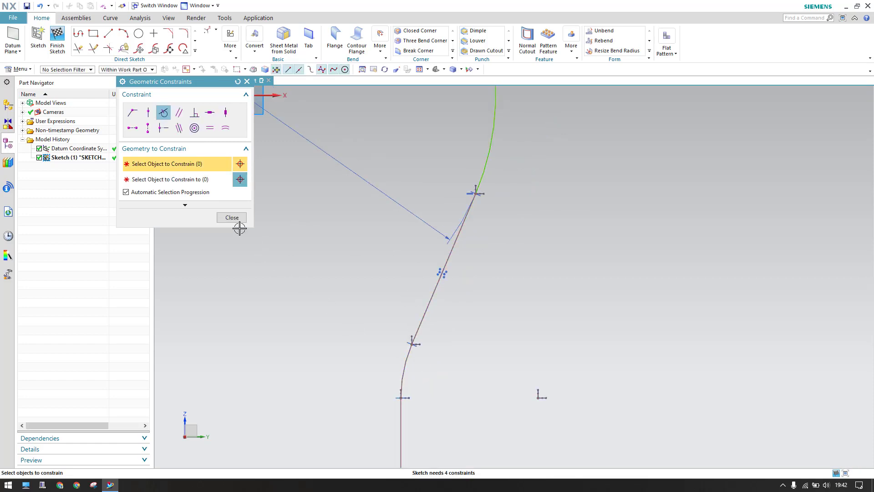
left_click(237, 220)
Dimension the horizontal distance between the large arc's two ends as 40 mm.
scroll(503, 256, "down", 3)
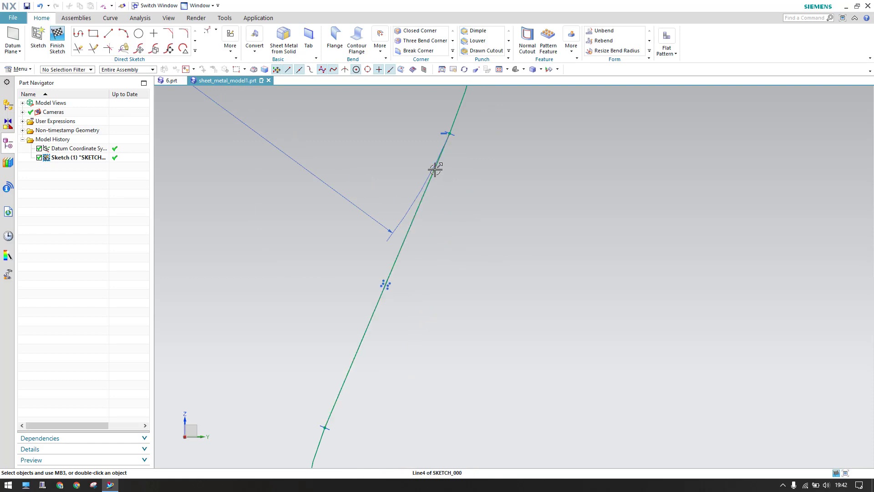
scroll(525, 215, "down", 3)
scroll(526, 215, "up", 4)
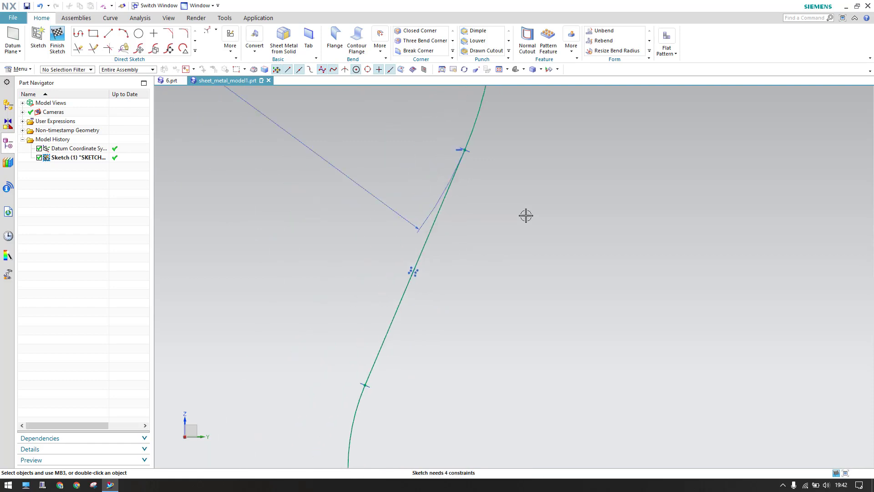
scroll(526, 215, "down", 3)
middle_click_drag(304, 278, 495, 275, "shift")
scroll(488, 269, "up", 2)
scroll(488, 269, "down", 2)
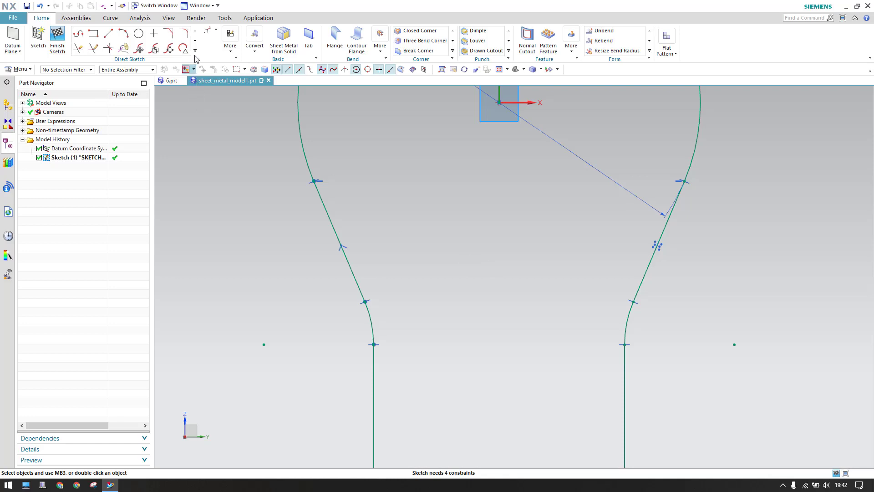
left_click(207, 30)
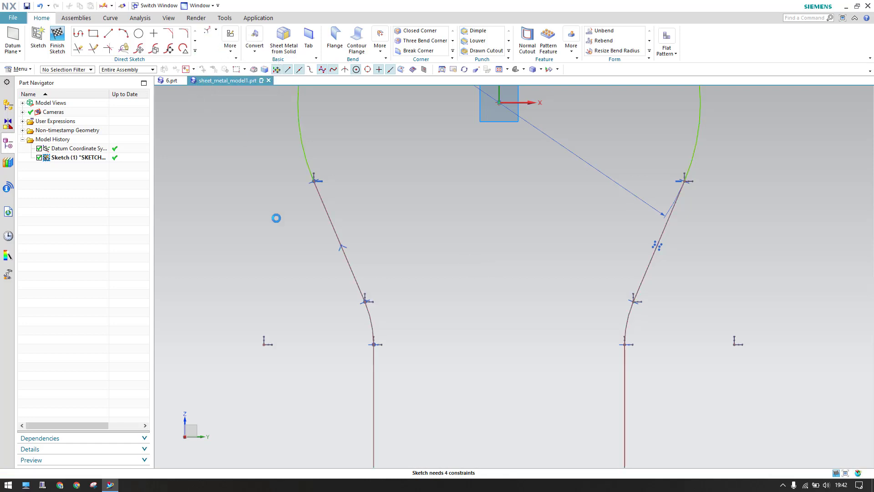
left_click(314, 182)
left_click(684, 181)
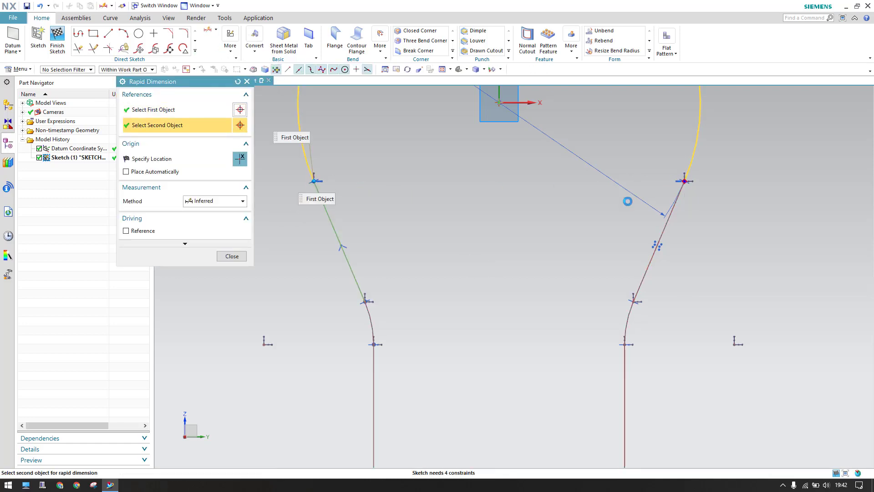
left_click(477, 215)
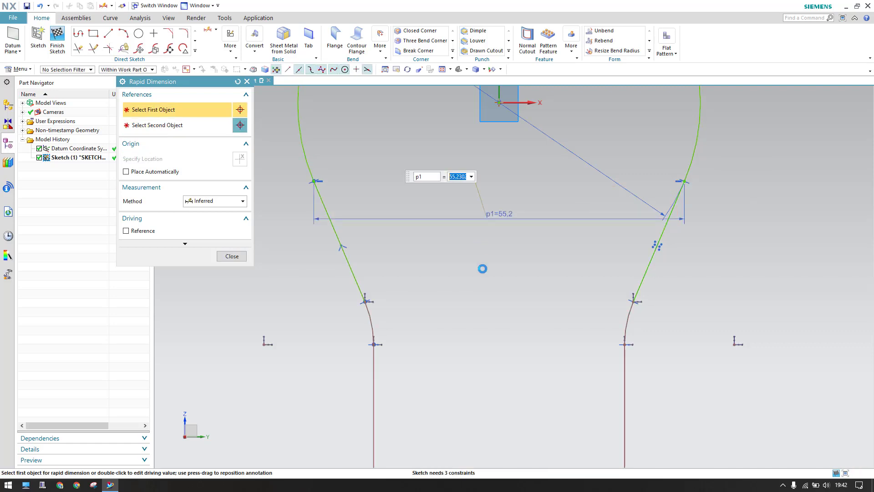
left_click(232, 256)
Reshape the left leg so the two legs separate, the slanted lines become short and the vertical lines shorter.
scroll(453, 220, "up", 3)
scroll(463, 251, "down", 5)
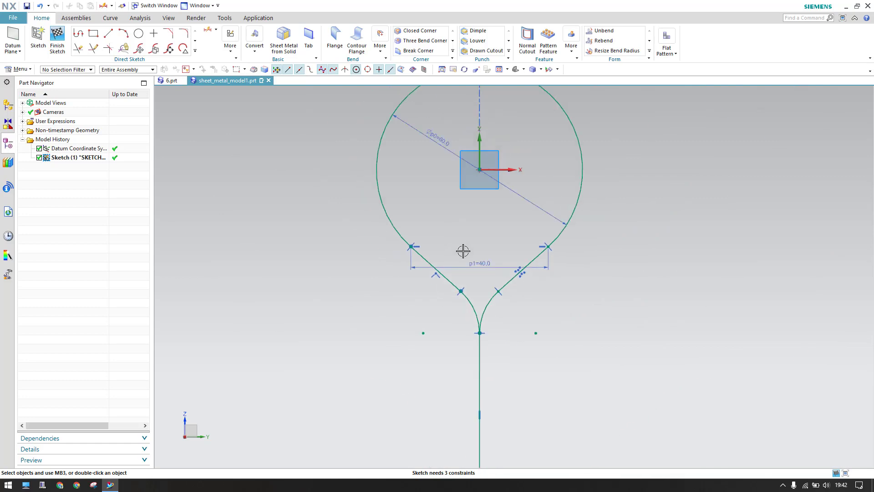
scroll(462, 251, "down", 1)
mouse_move(475, 318)
left_mouse_down()
mouse_move(446, 316)
mouse_move(457, 332)
left_mouse_up()
mouse_move(418, 244)
left_mouse_down()
mouse_move(411, 227)
mouse_move(428, 257)
left_mouse_up()
left_click_drag(458, 445, 458, 393)
left_click_drag(460, 359, 457, 365)
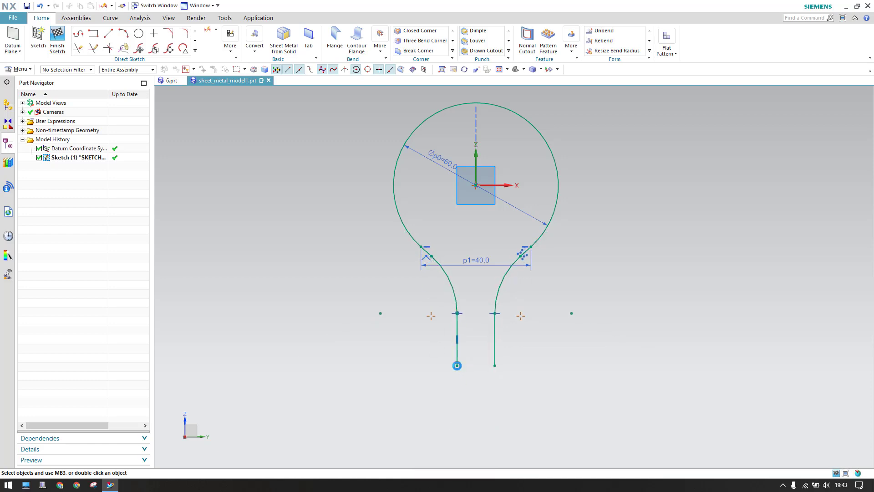
scroll(457, 335, "down", 1)
scroll(457, 329, "up", 4)
scroll(421, 234, "up", 2)
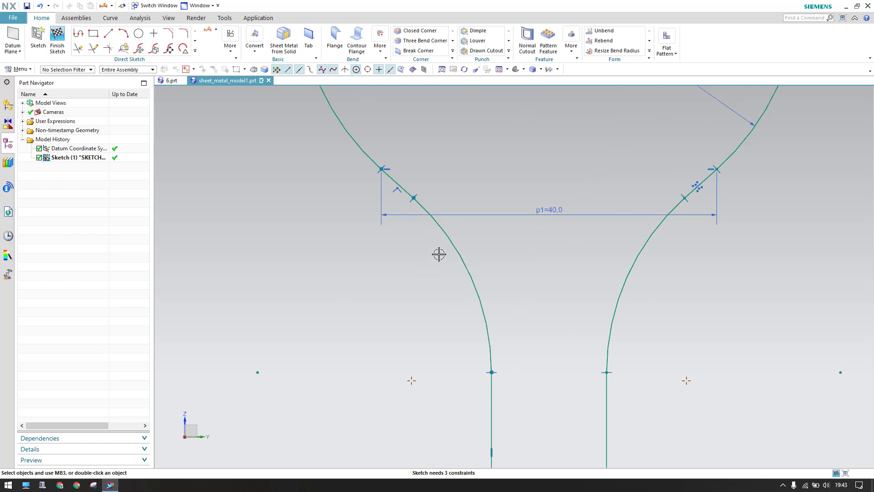
Replace the 40 mm dimension between the large arc's ends with a 40 mm dimension between the small arcs' upper ends.
left_click(543, 209)
key("Delete")
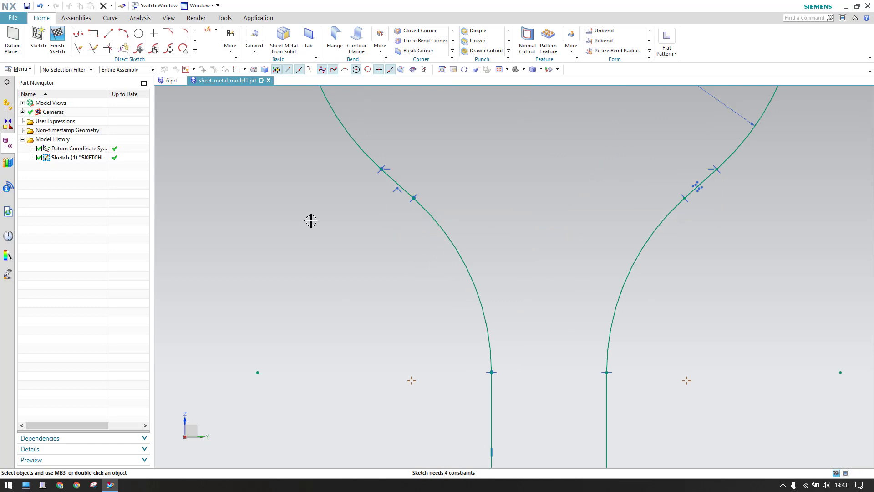
key("d")
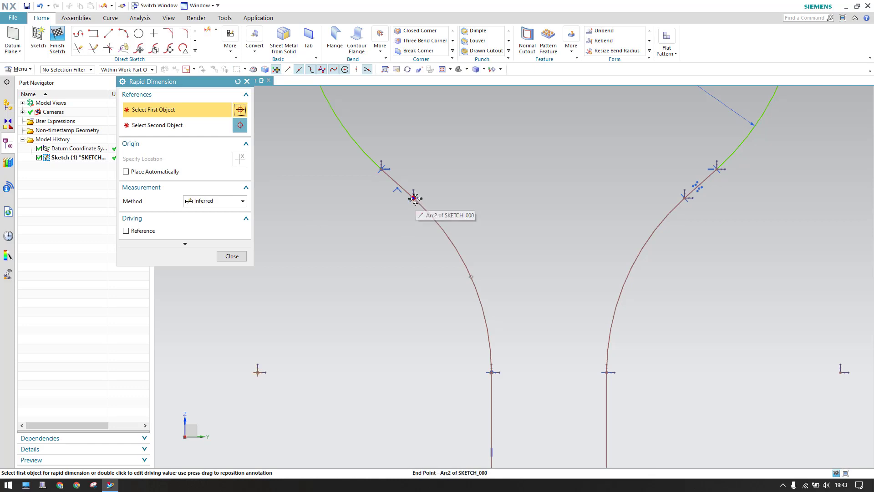
left_click(415, 200)
left_click(687, 196)
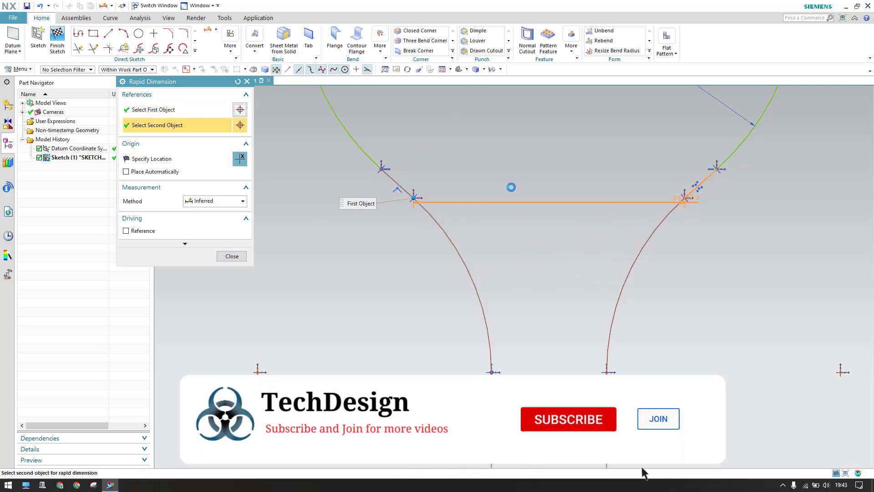
left_click(527, 149)
type("40")
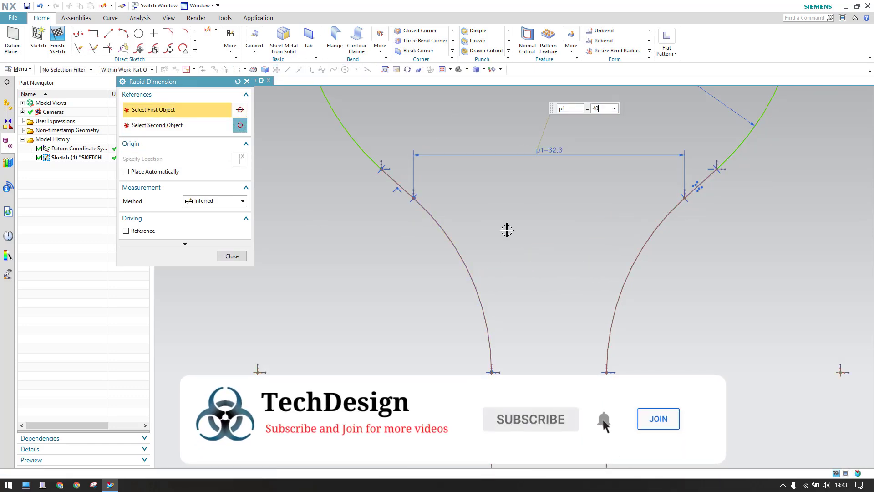
key("Return")
left_click(231, 256)
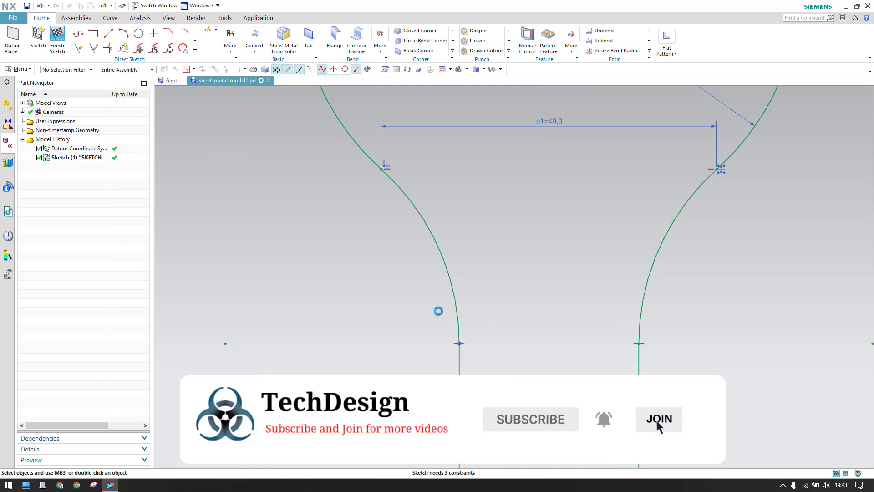
Add a radial dimension of 30 mm to the left small arc.
left_click(217, 30)
left_click(241, 65)
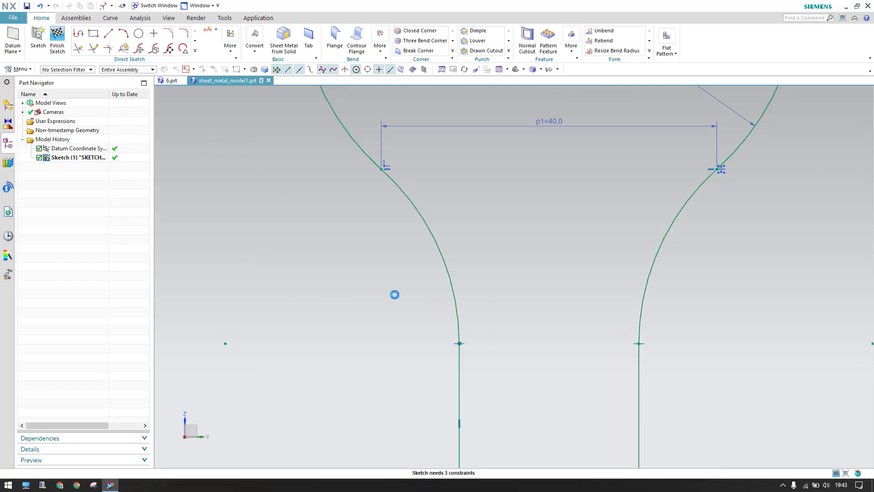
left_click(438, 244)
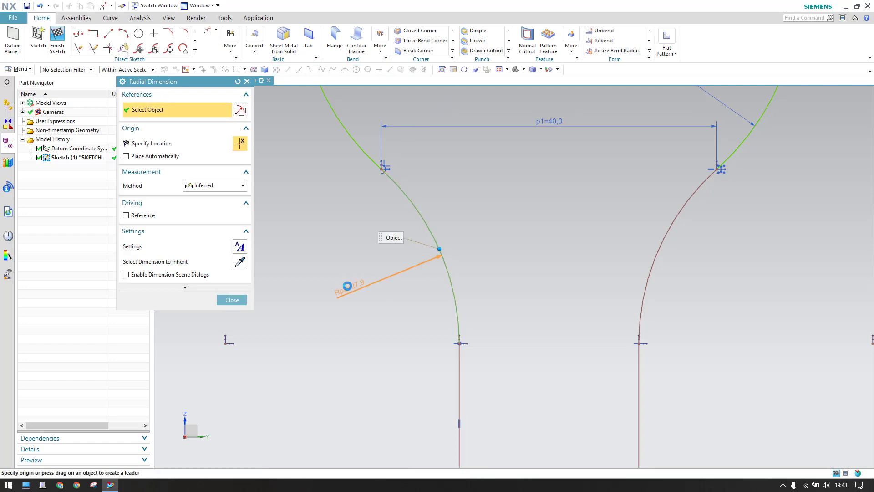
left_click(348, 326)
type("30")
key("Return")
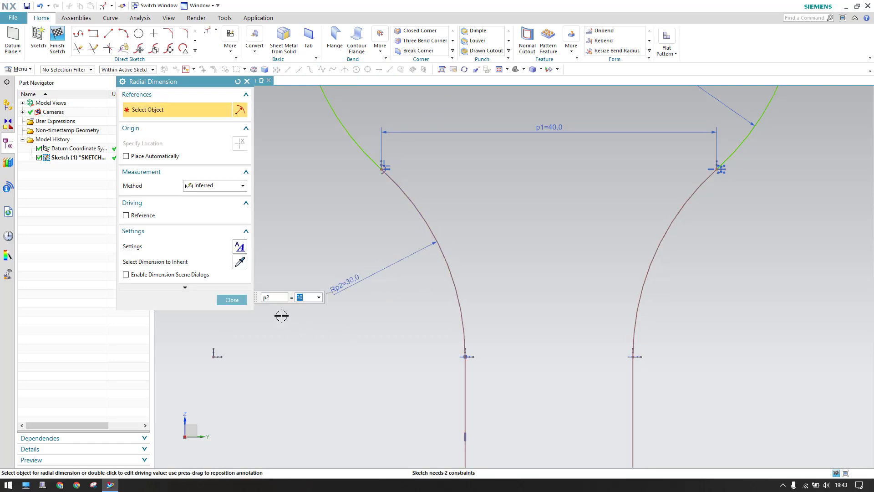
left_click(227, 302)
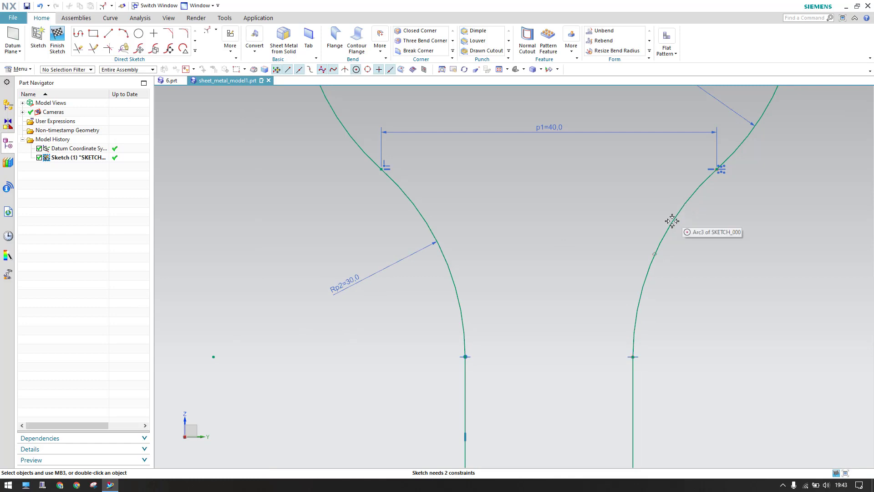
Dimension the vertical distance from the left leg's lower end to the large arc's centre as 70 mm.
scroll(558, 228, "down", 3)
scroll(551, 242, "up", 2)
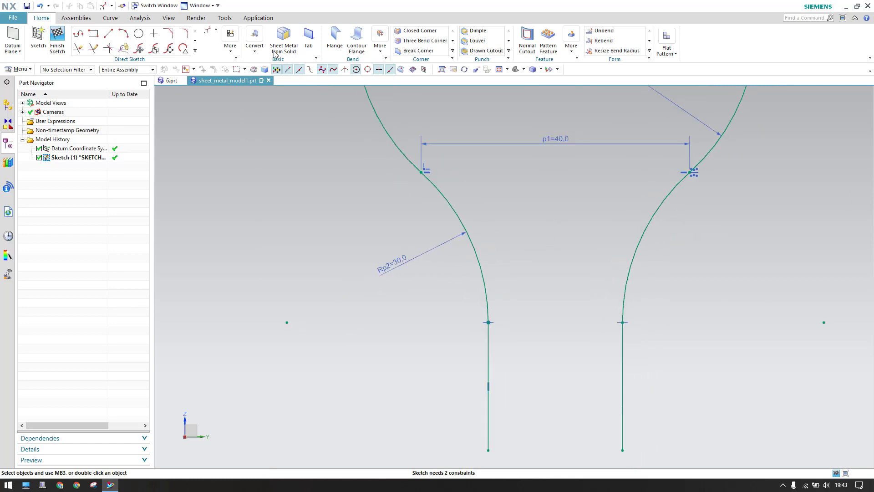
left_click(216, 30)
left_click(214, 35)
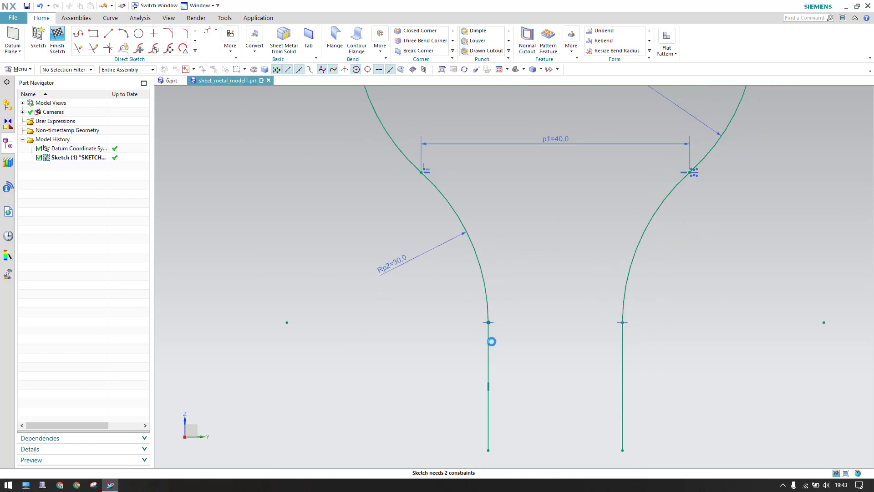
left_click(489, 453)
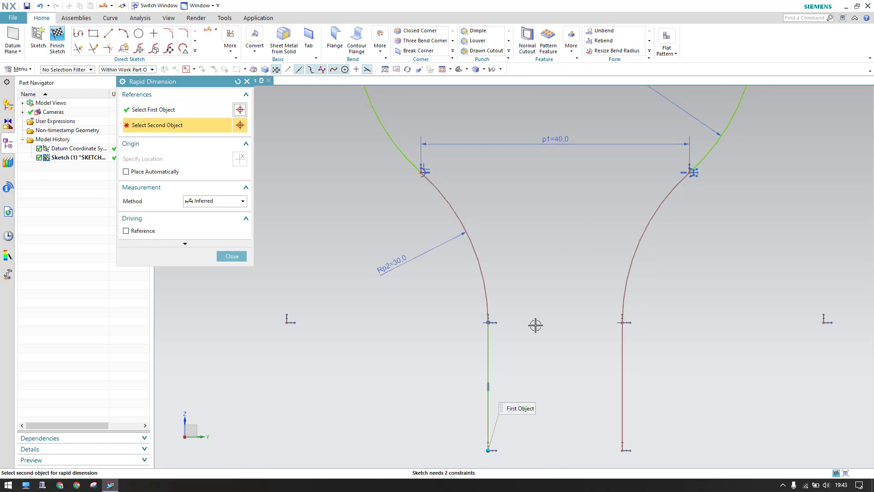
scroll(537, 322, "down", 2)
left_click(547, 133)
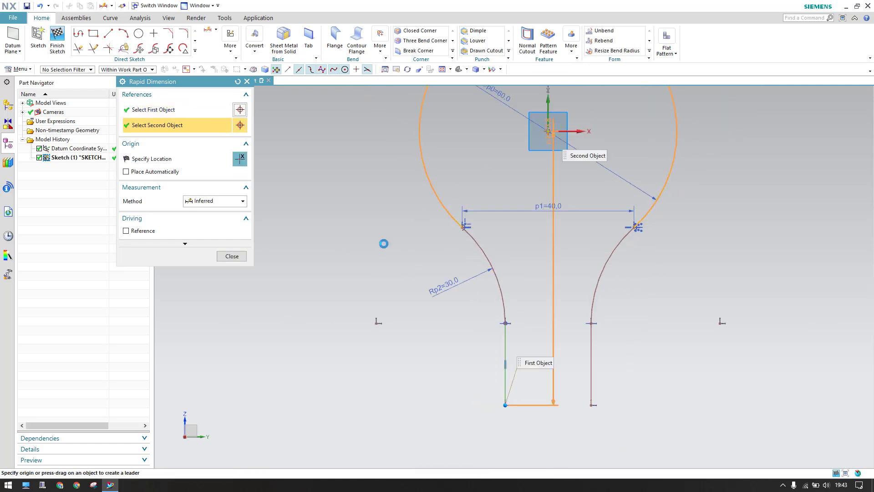
left_click(362, 282)
type("70")
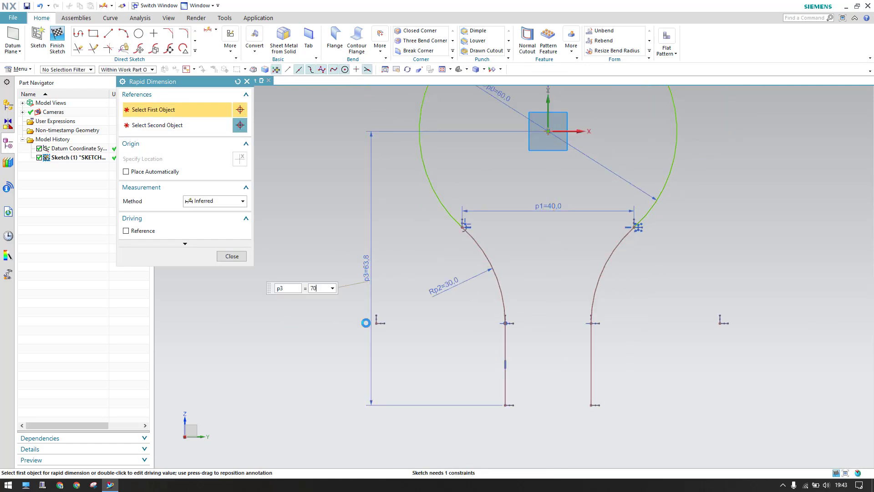
key("Return")
left_click(244, 258)
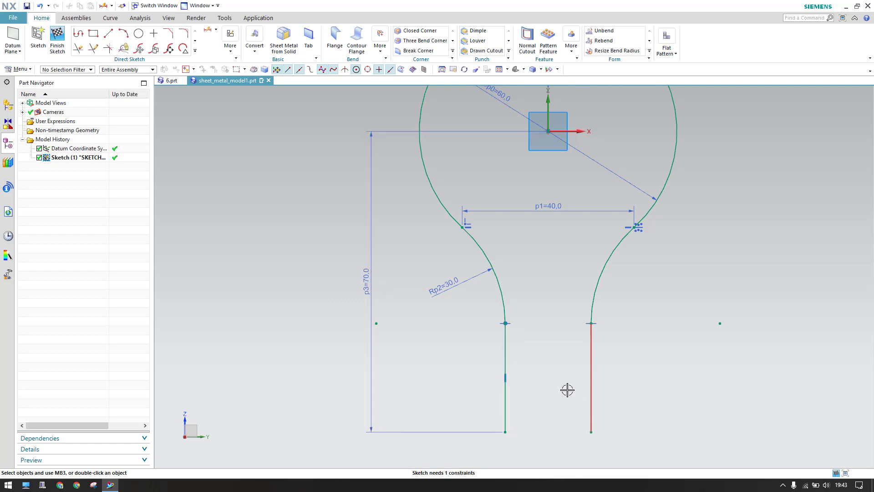
Dimension the distance between the two vertical leg lines as 35 mm and finish the sketch.
key("d")
left_click(504, 424)
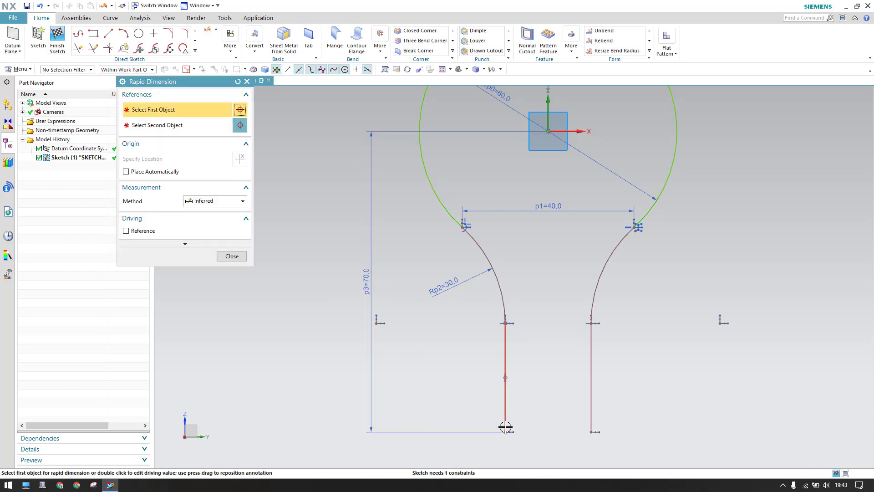
left_click(592, 415)
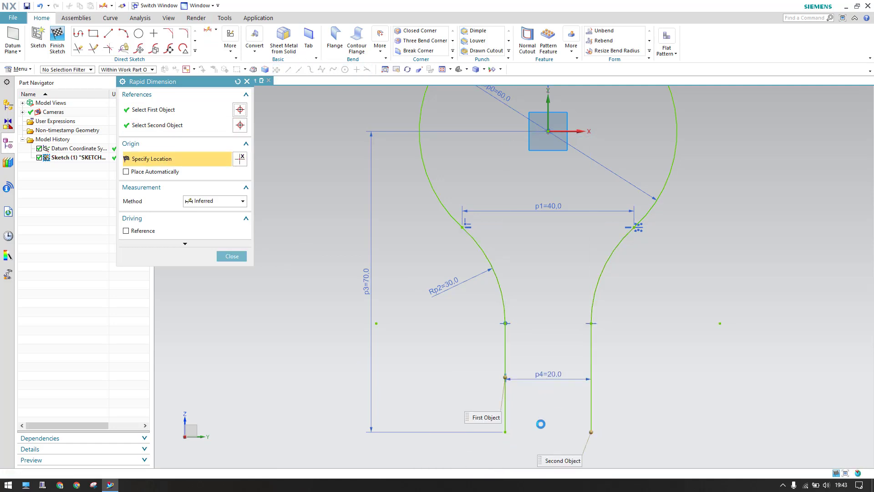
left_click(541, 421)
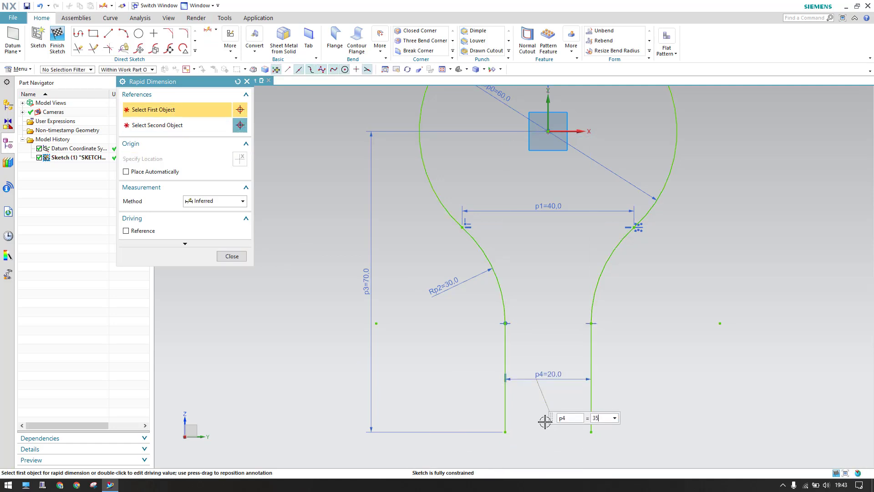
type("35")
key("Return")
left_click(231, 257)
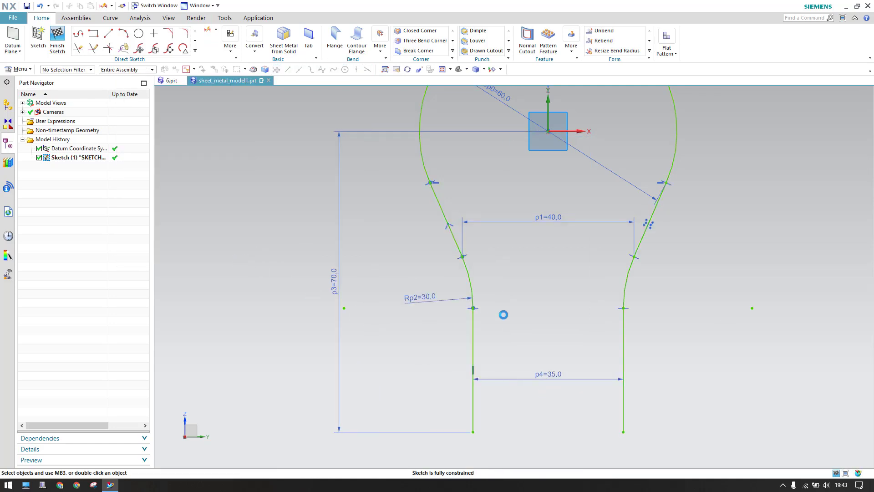
scroll(503, 312, "down", 3)
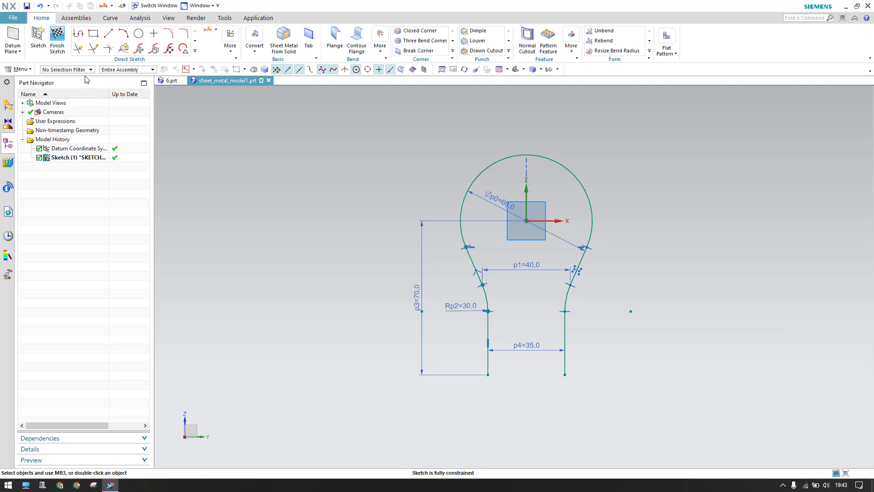
left_click(56, 39)
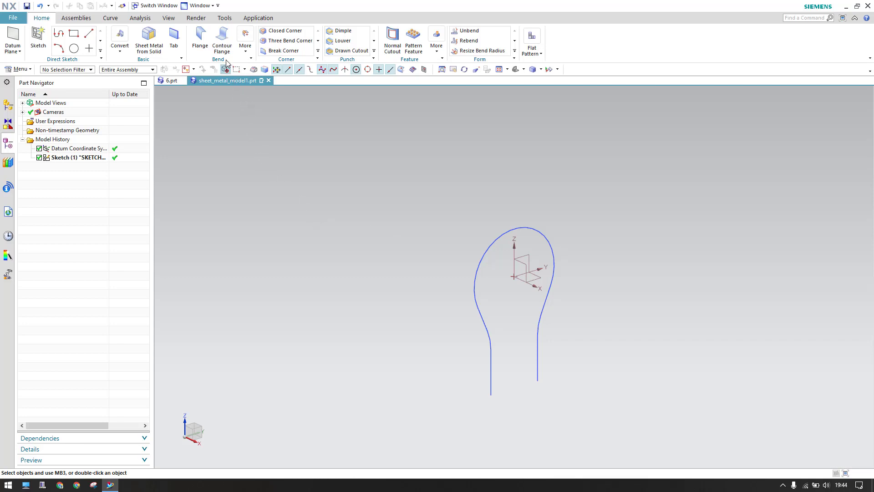
Create a base contour flange from the sketched profile with a local thickness of 2 mm, symmetric width of 45 mm and bend radius of 2 mm.
left_click(222, 46)
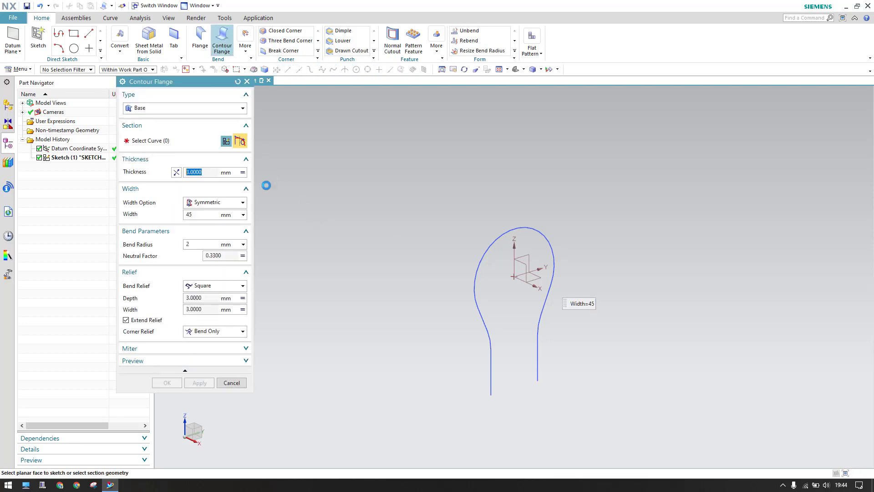
left_click(496, 245)
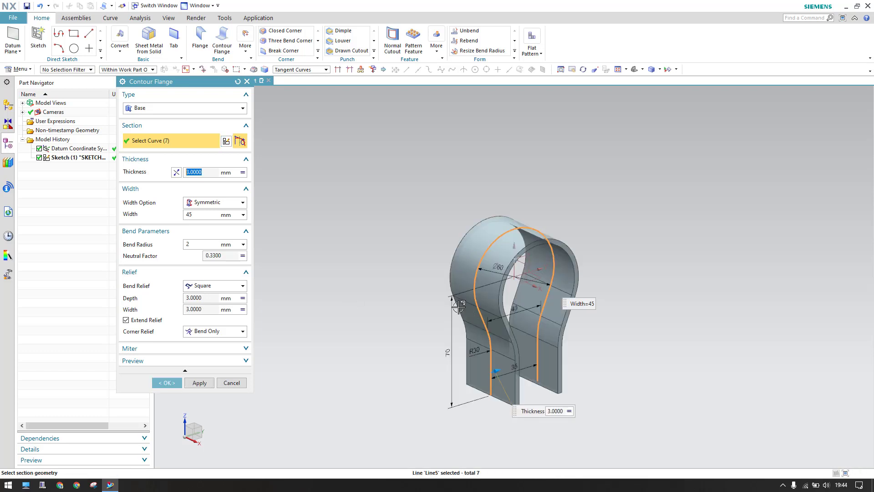
scroll(476, 387, "up", 3)
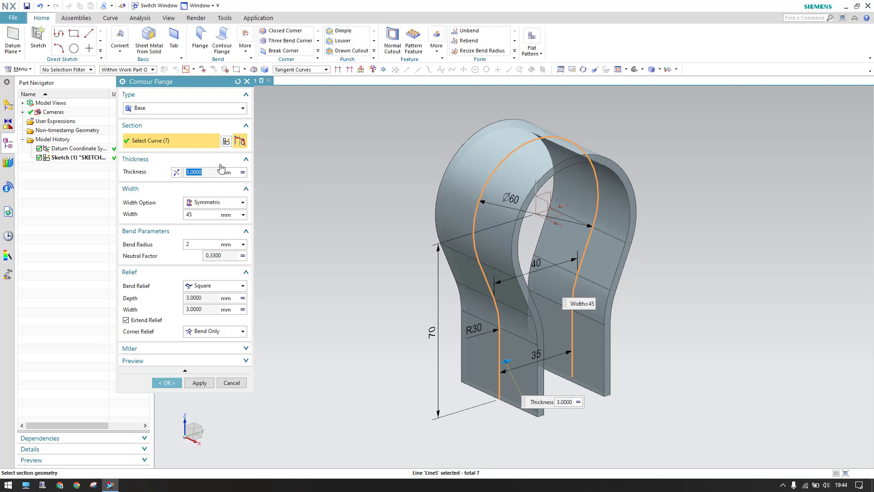
left_click(243, 173)
left_click(259, 184)
key("Return")
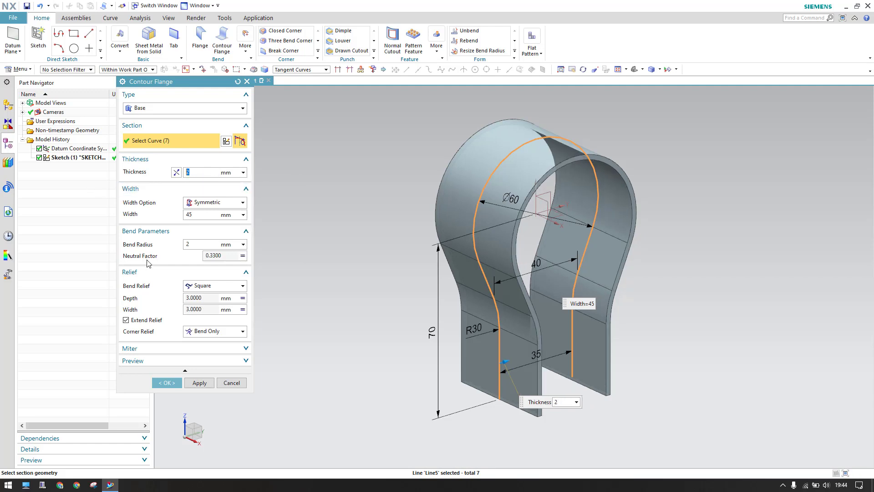
left_click(201, 247)
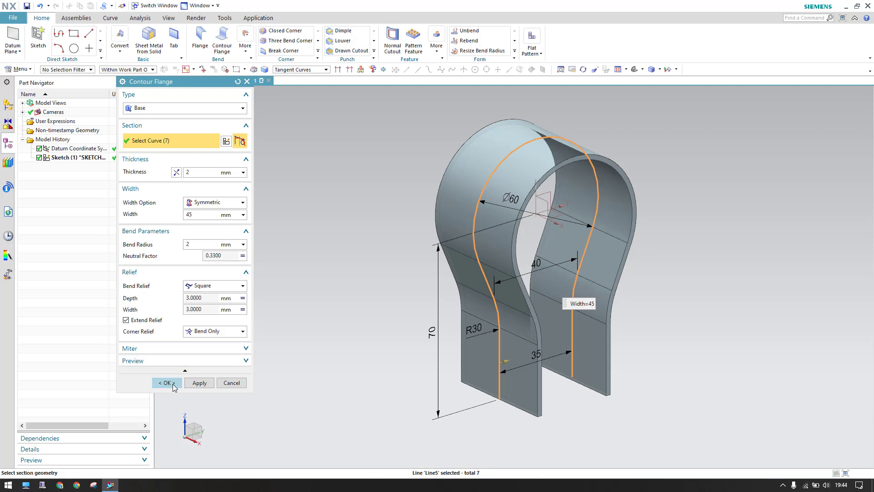
left_click(166, 383)
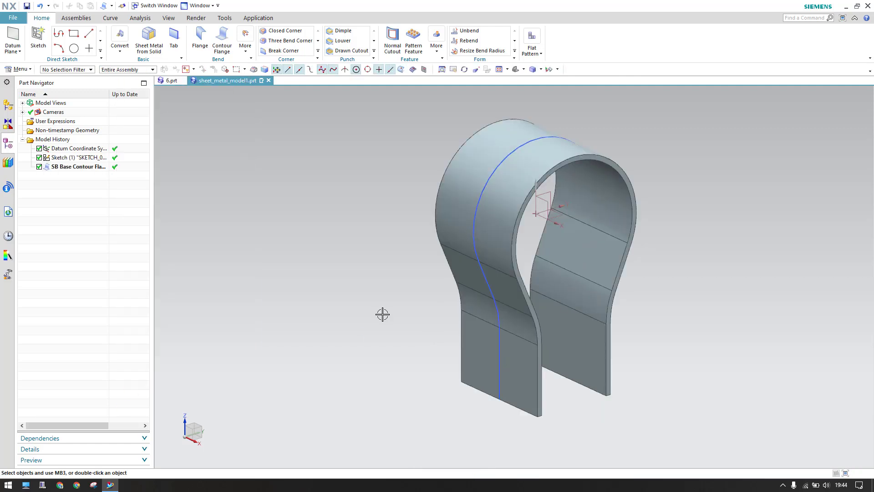
middle_click_drag(381, 313, 429, 352)
key("F8")
scroll(346, 285, "up", 1)
scroll(346, 285, "down", 2)
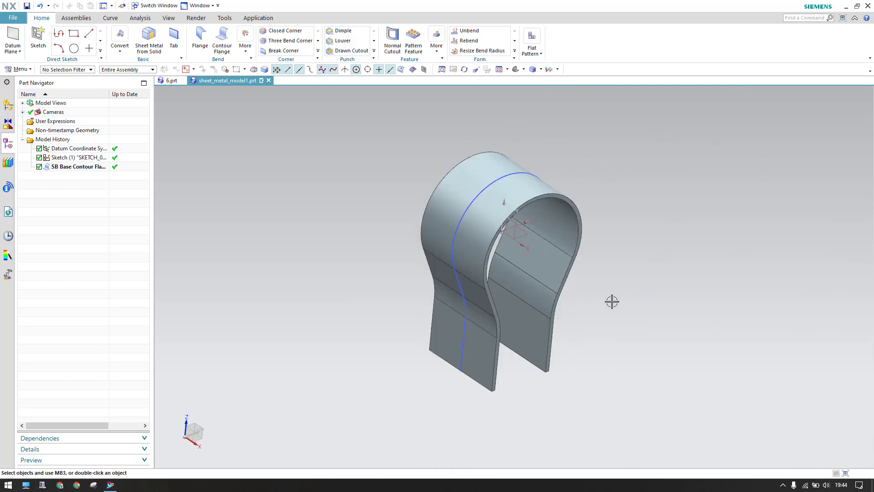
middle_click_drag(611, 301, 600, 261)
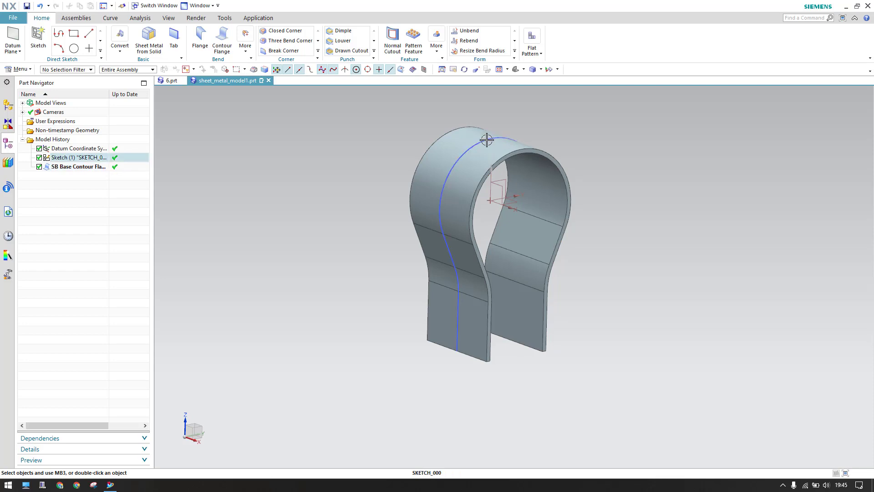
left_click(470, 40)
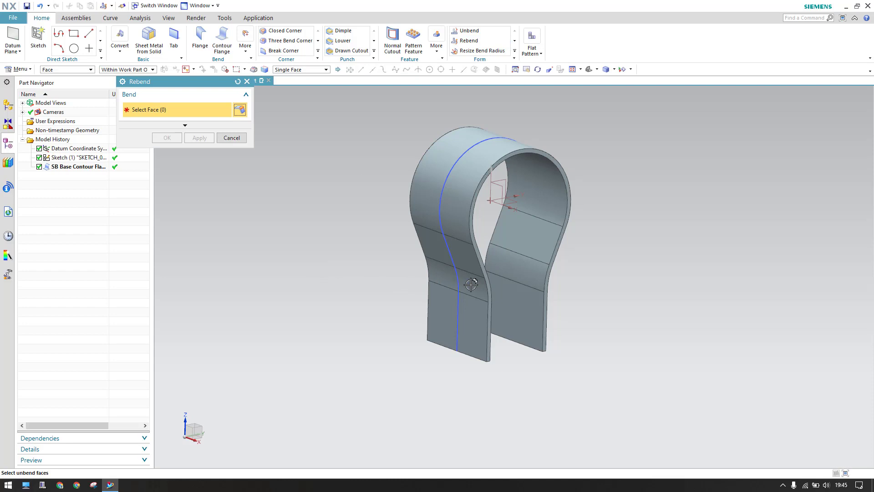
left_click(242, 138)
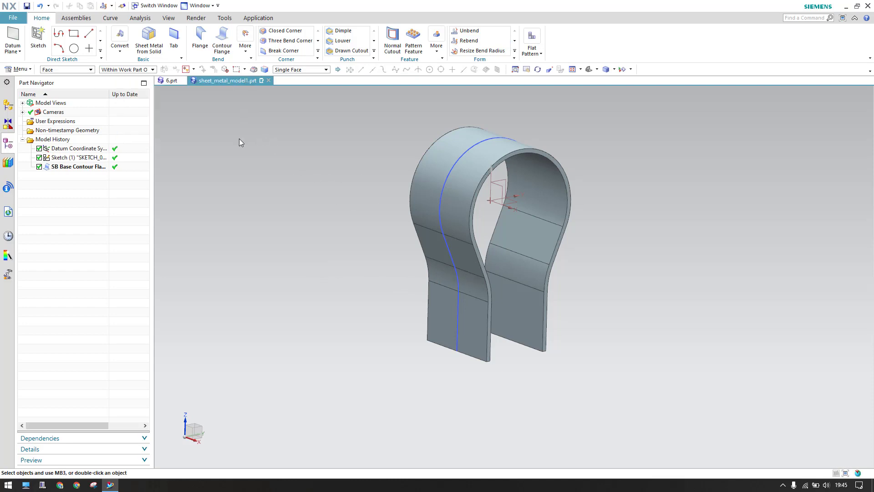
Unbend the large arc and both small leg bends, keeping the outer face of the front vertical leg stationary.
left_click(469, 31)
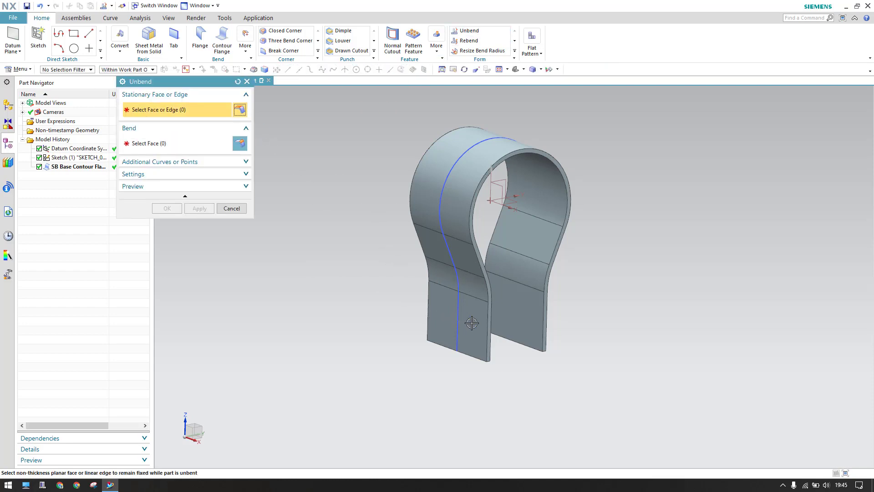
left_click(471, 323)
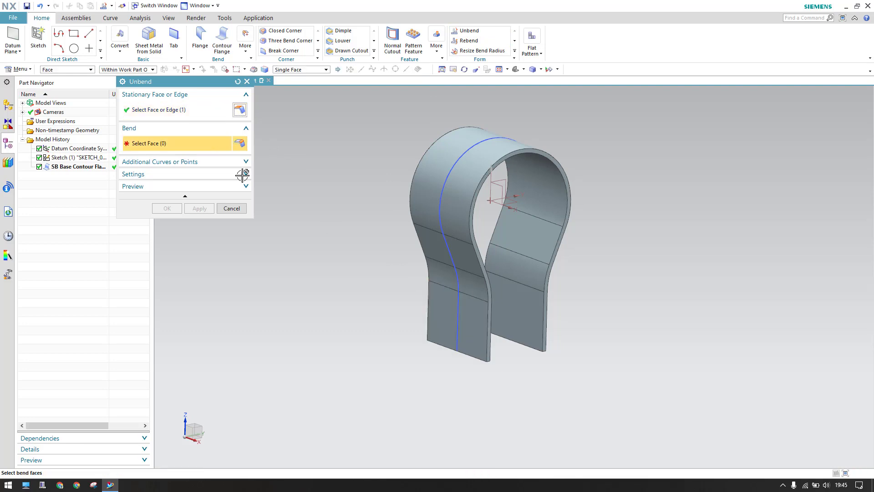
left_click(469, 288)
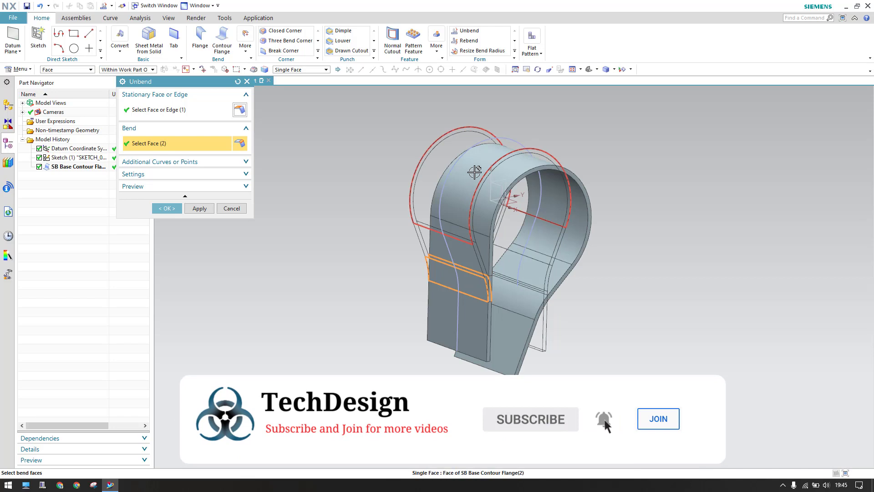
left_click(475, 172)
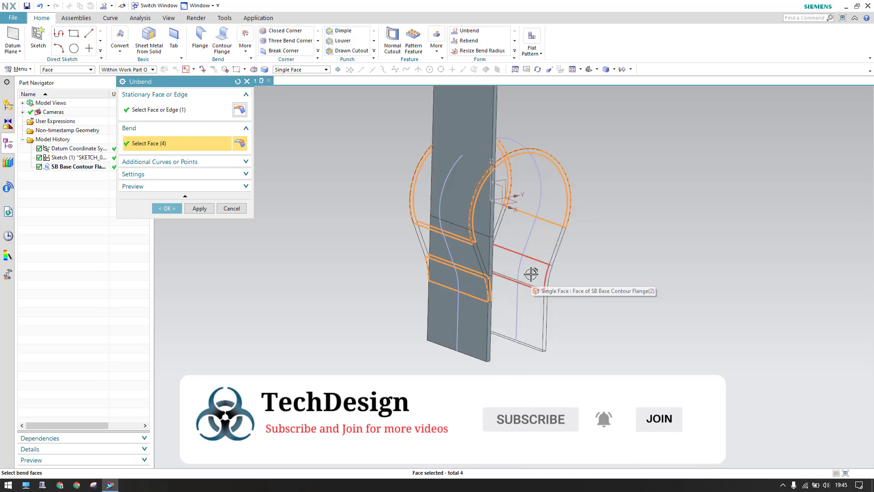
left_click(530, 277)
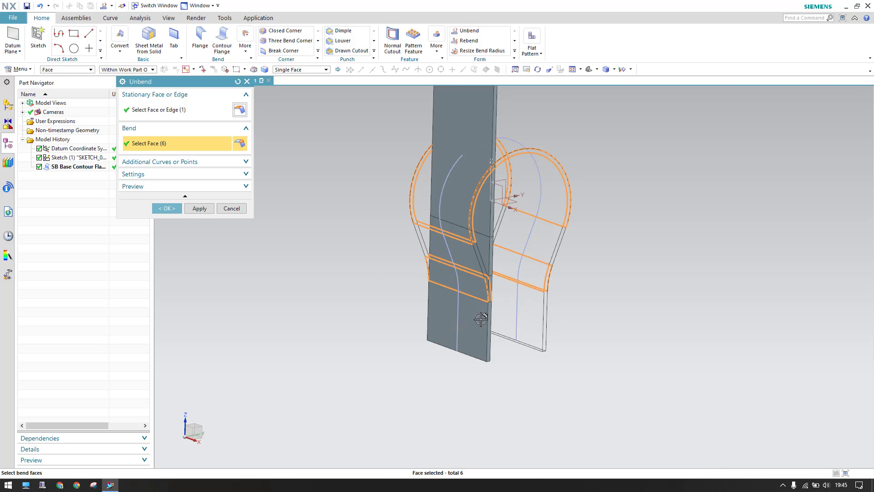
left_click(176, 211)
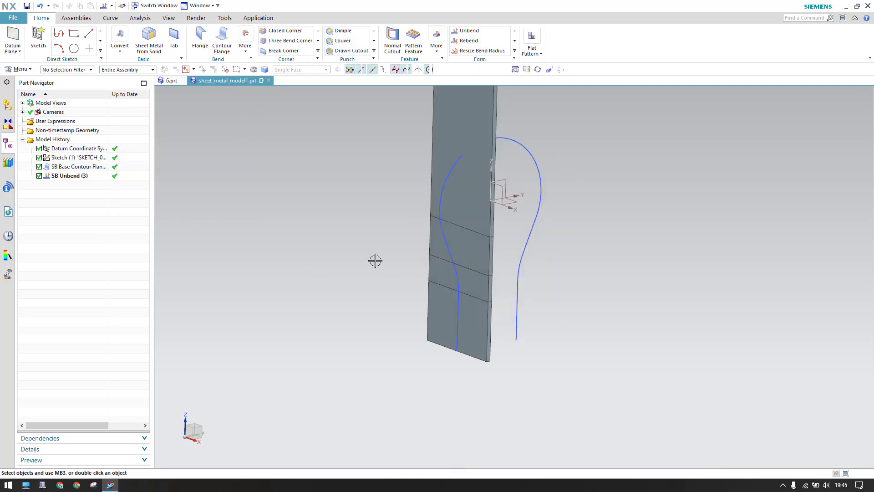
Create a new sketch on the large middle face of the flattened strip.
scroll(425, 259, "up", 2)
scroll(429, 259, "down", 2)
middle_click_drag(429, 260, 589, 292)
scroll(442, 318, "up", 4)
scroll(442, 314, "down", 4)
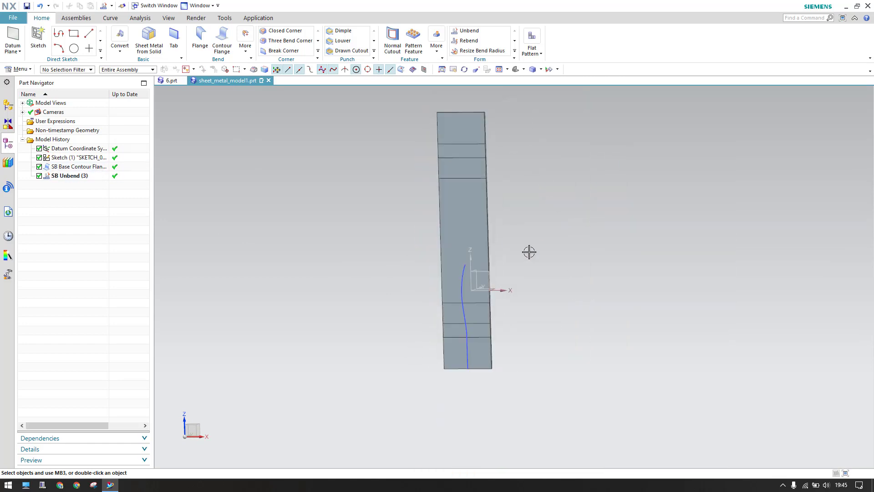
left_click(44, 45)
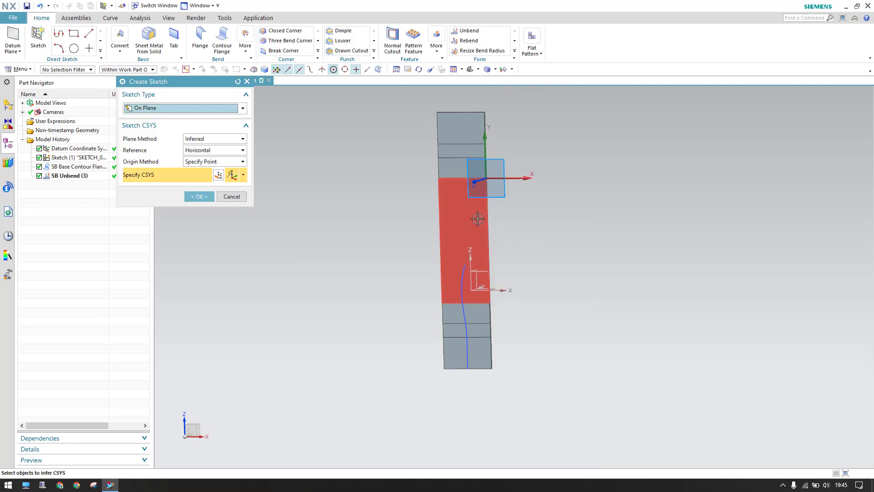
middle_click(583, 321)
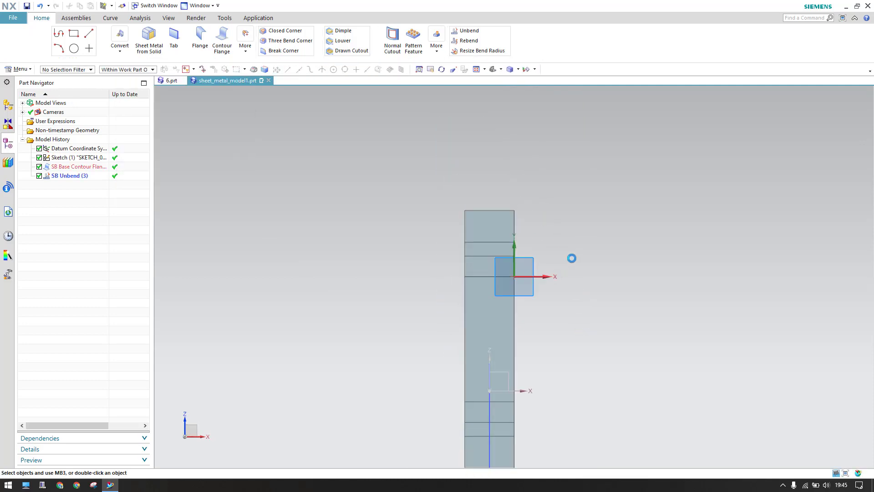
scroll(571, 252, "up", 6)
scroll(570, 253, "down", 5)
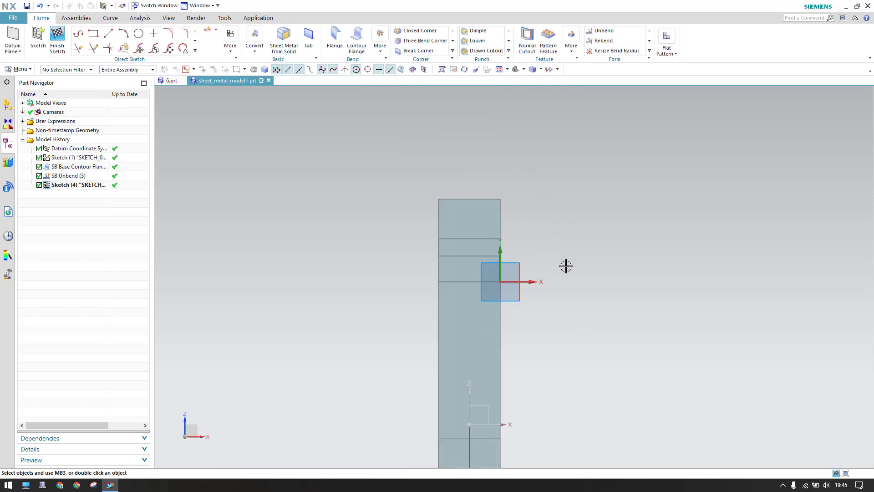
Hide the original clamp profile sketch so only the flattened strip is displayed.
scroll(565, 265, "up", 2)
scroll(566, 266, "down", 3)
scroll(536, 418, "up", 4)
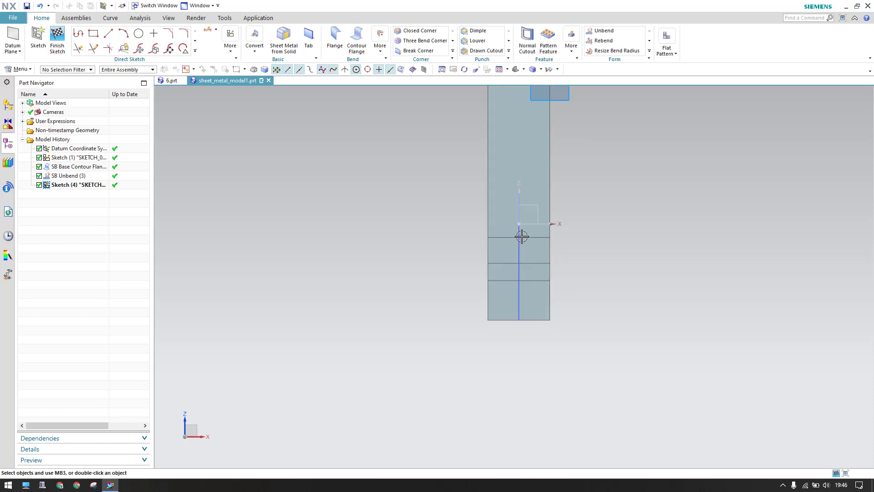
scroll(522, 237, "up", 2)
right_click(65, 159)
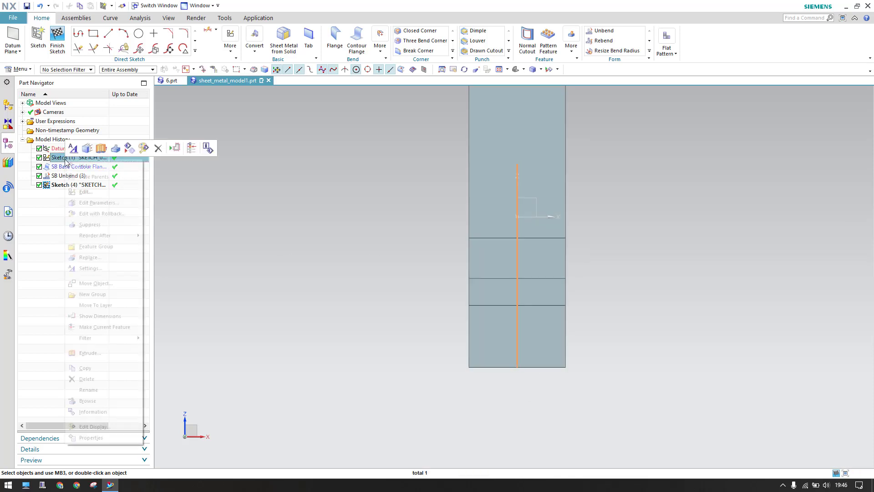
left_click(83, 166)
scroll(320, 279, "down", 3)
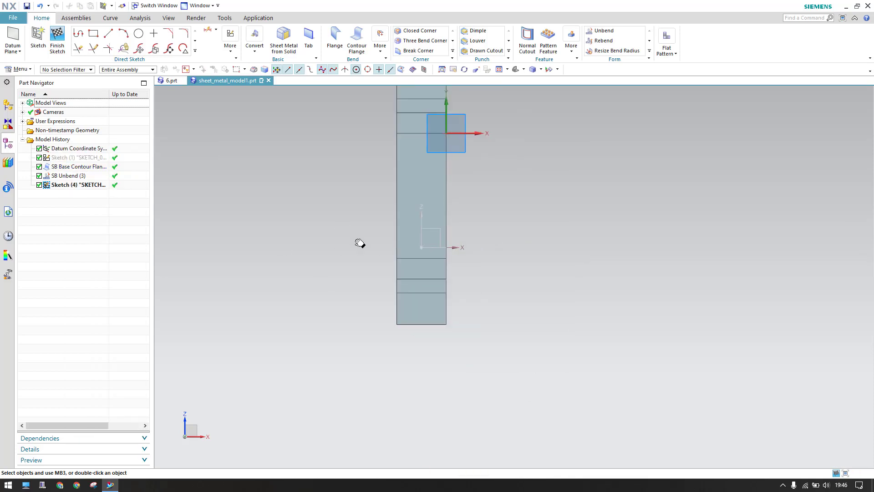
Sketch a tall rectangle about 12 by 53 mm on the strip's middle face, crossed by a wide rectangle about 10 mm high.
middle_click_drag(360, 243, 395, 267, "shift")
left_click(90, 37)
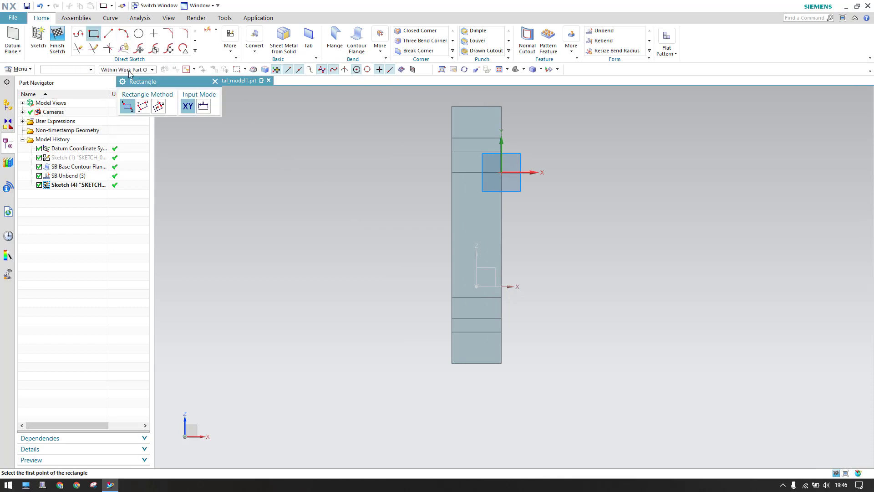
scroll(425, 195, "up", 3)
left_click(510, 215)
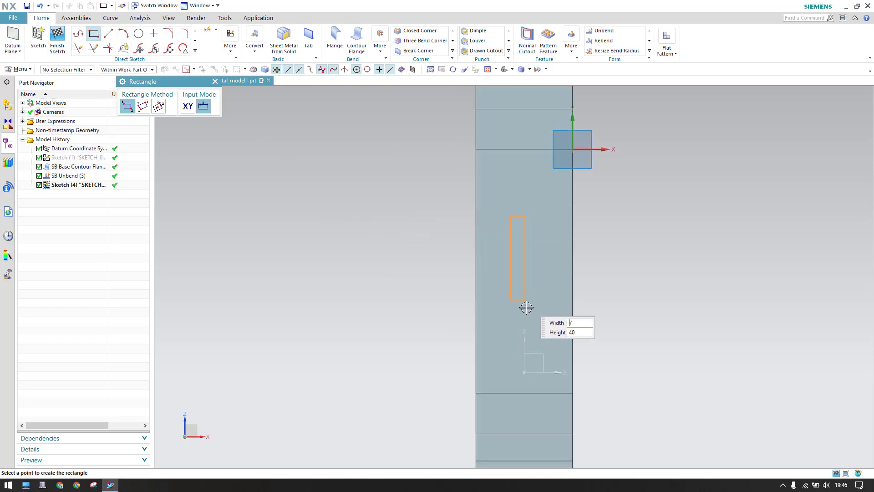
left_click(536, 329)
left_click(484, 256)
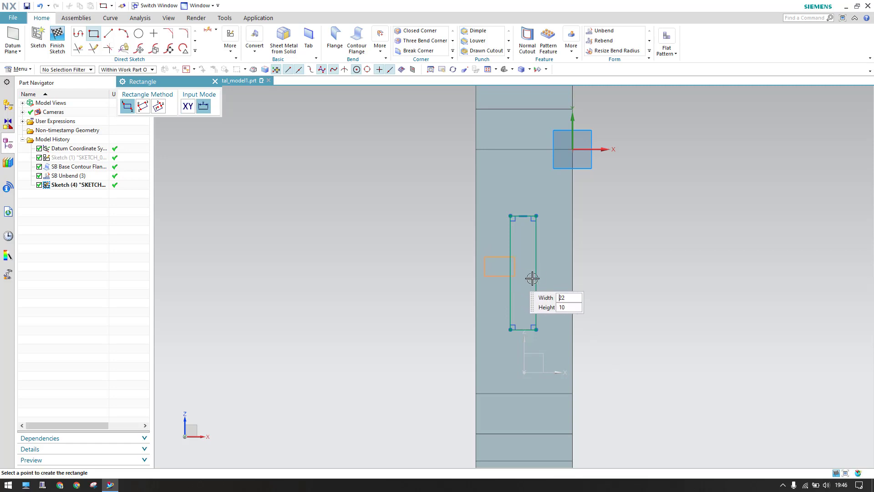
left_click(557, 278)
key("Escape")
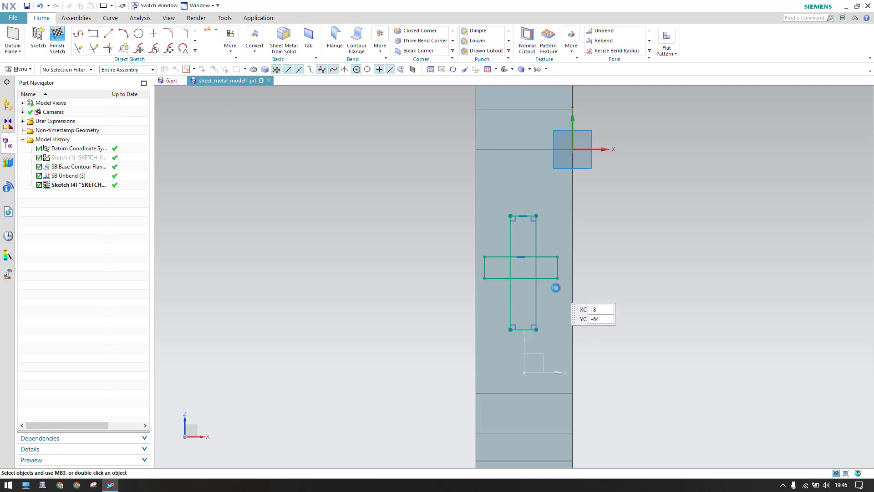
Vertically align the midpoint of the tall rectangle's upper edge with the midpoint of the strip's bend line above it.
key("c")
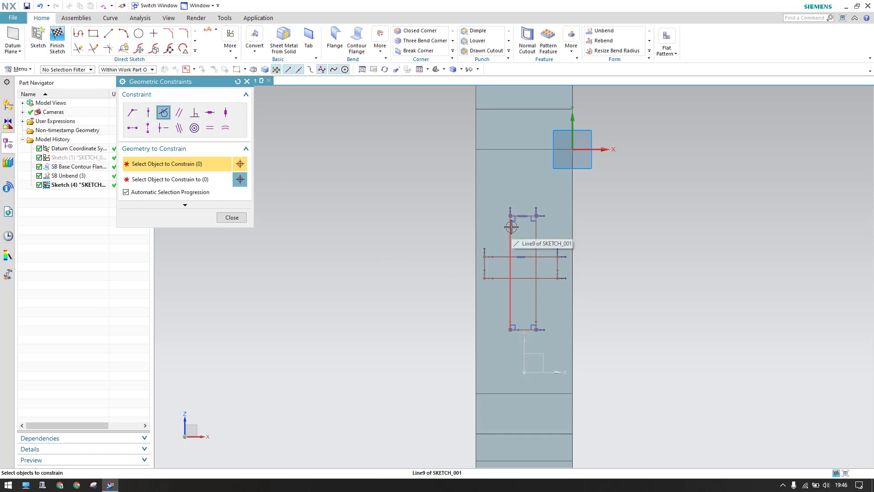
left_click(147, 128)
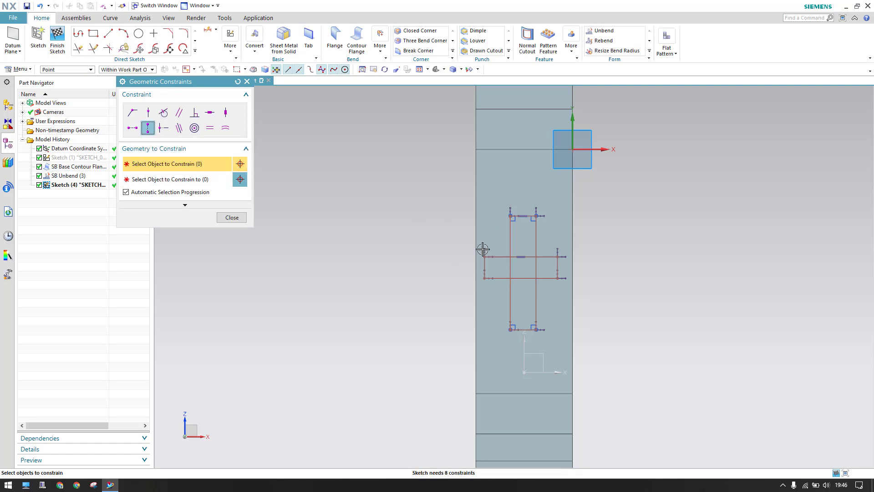
left_click(523, 216)
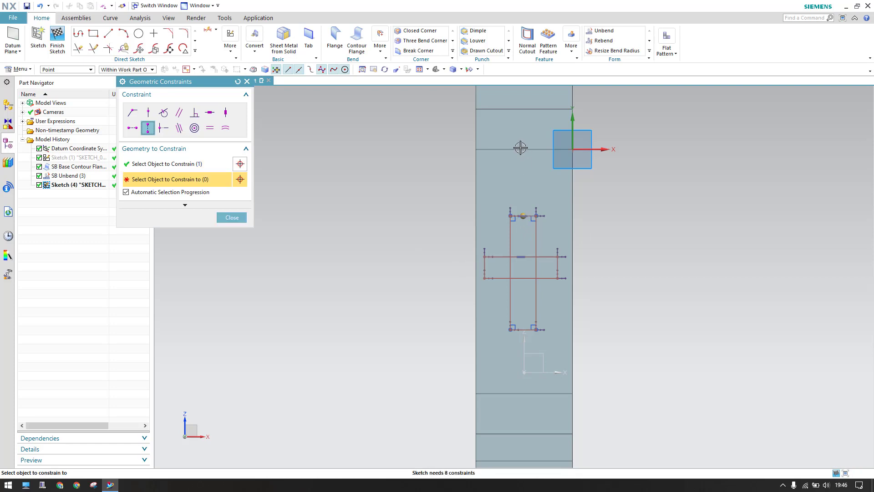
left_click(523, 148)
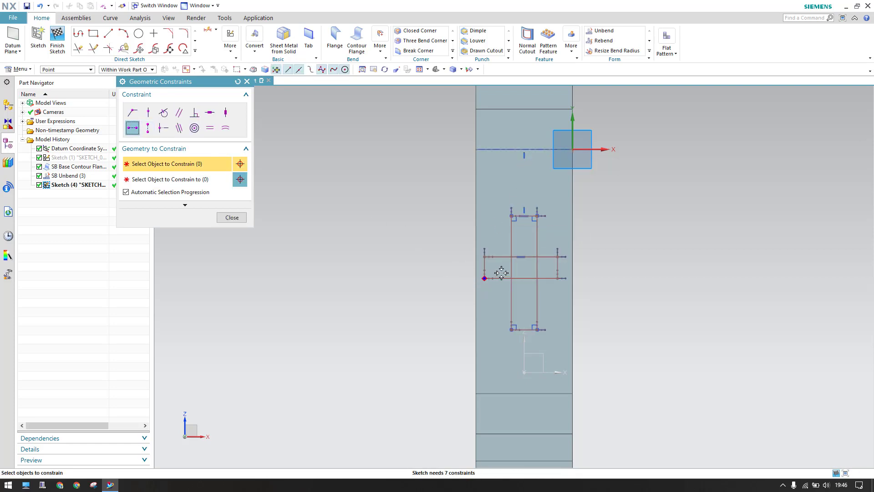
Horizontally align the midpoints of both rectangles' left sides with the midpoint of the strip's left edge.
left_click(480, 269)
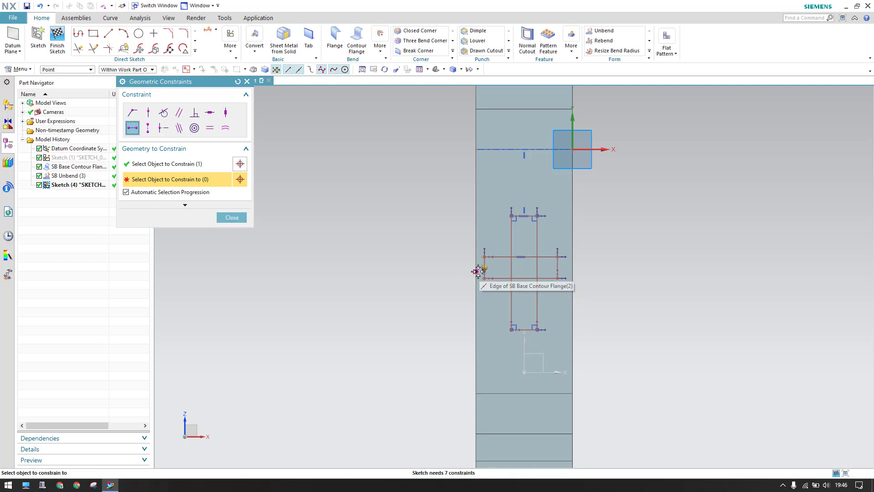
left_click(477, 272)
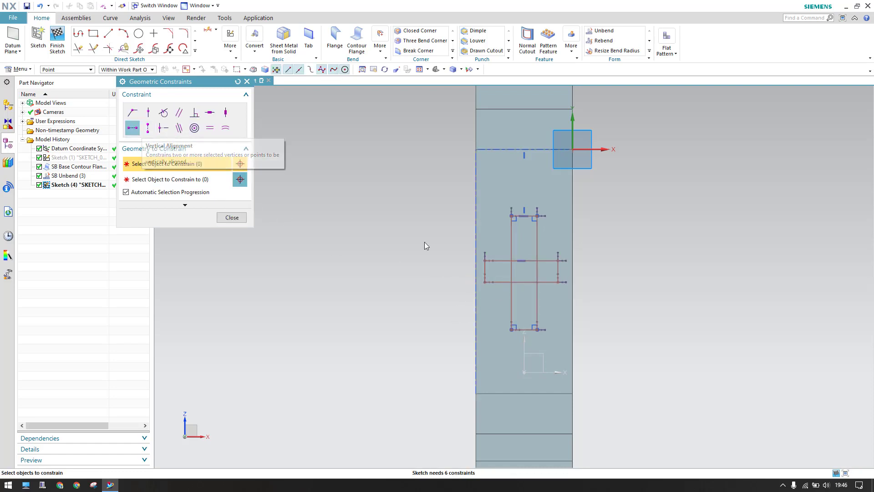
left_click(514, 270)
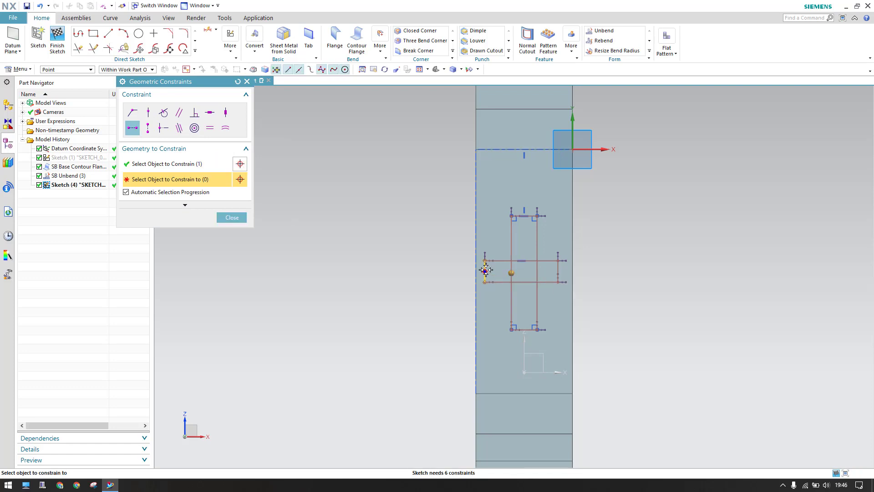
left_click(485, 270)
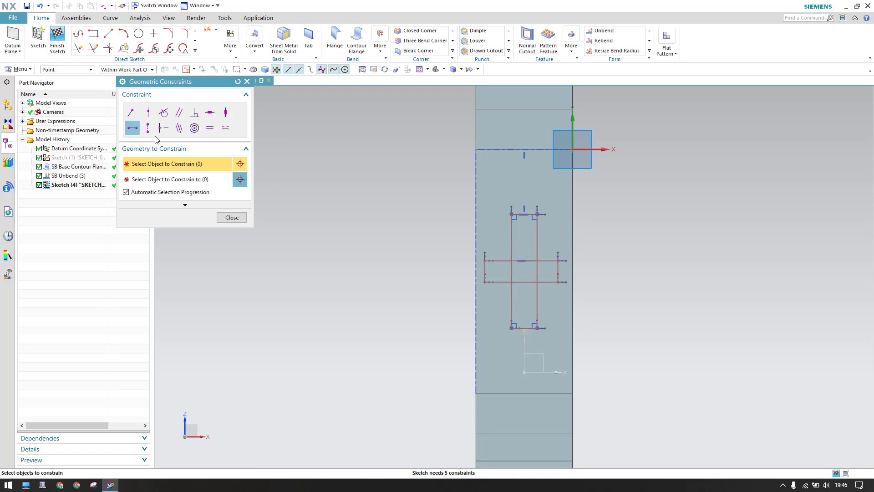
Vertically align the midpoint of the wide rectangle's upper edge with the midpoint of the tall rectangle's upper edge.
left_click(523, 261)
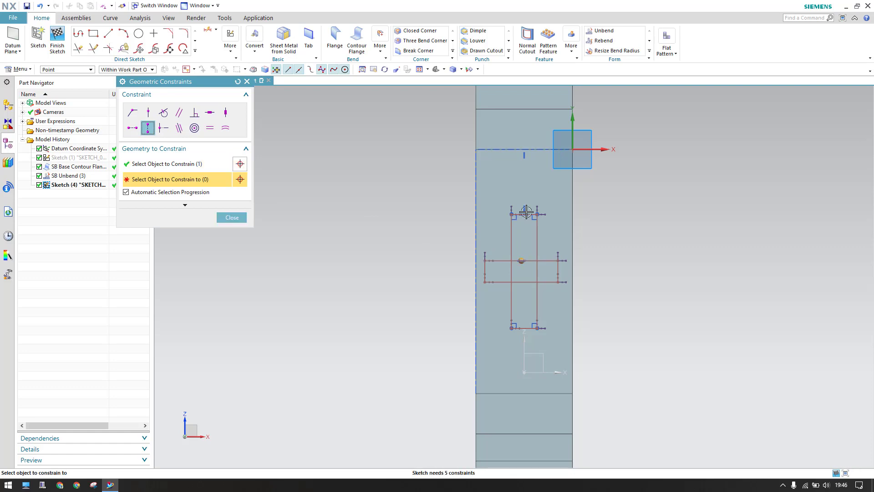
left_click(524, 214)
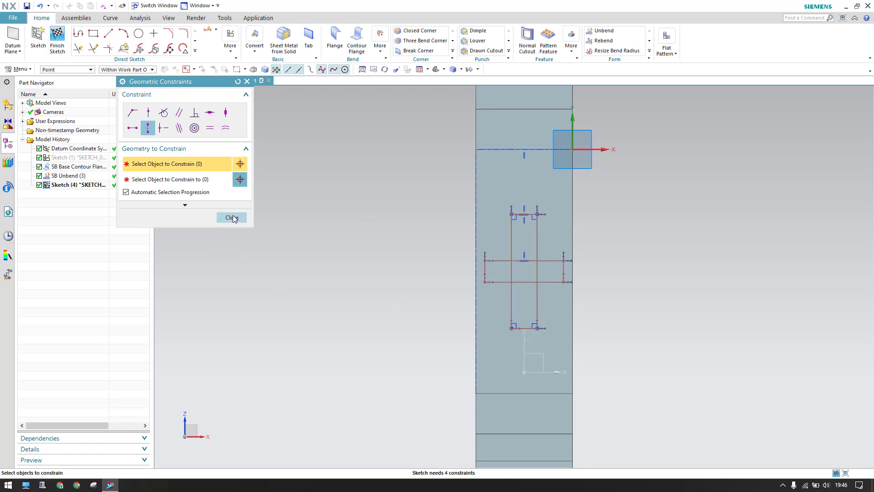
left_click(232, 217)
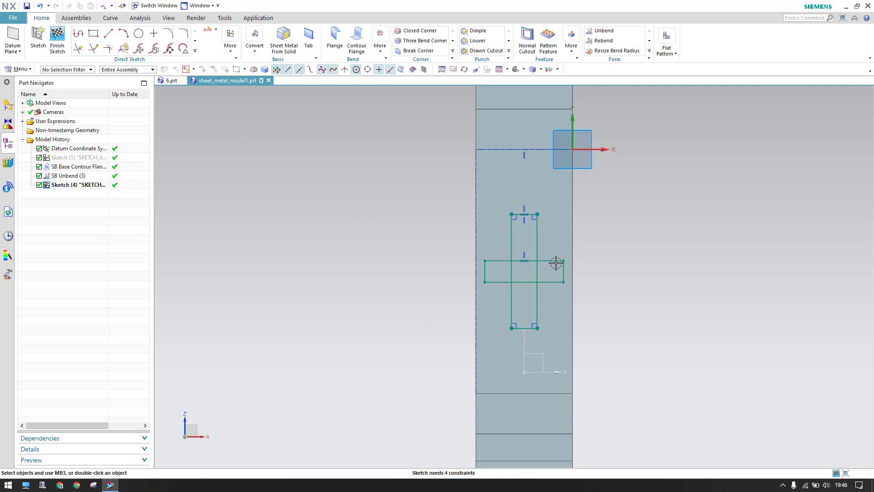
Dimension the tall rectangle's height and set it to 60 mm.
left_click(216, 34)
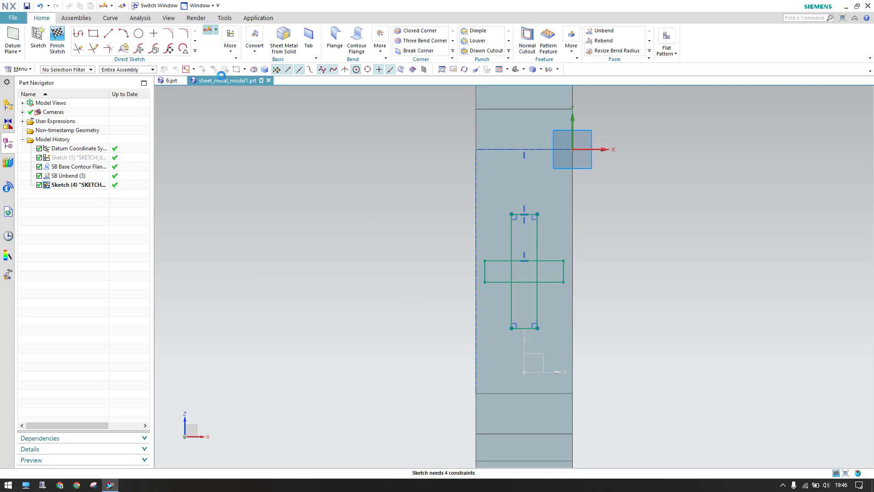
left_click(538, 235)
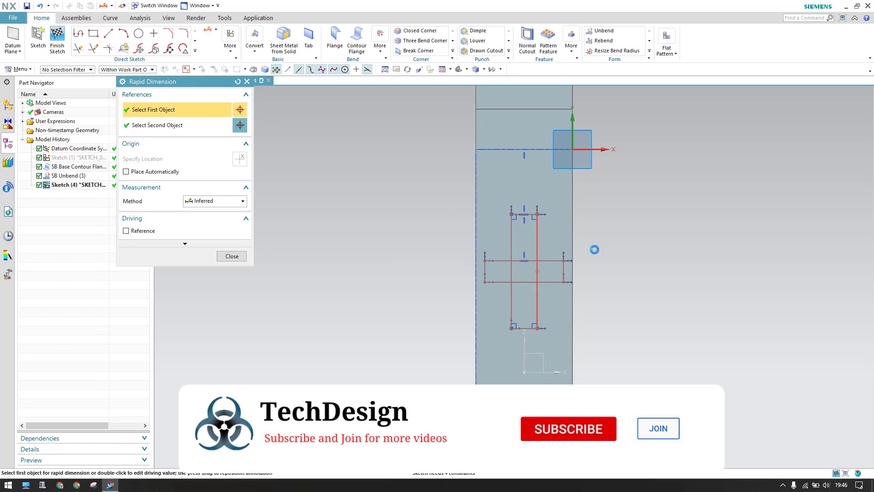
left_click(617, 250)
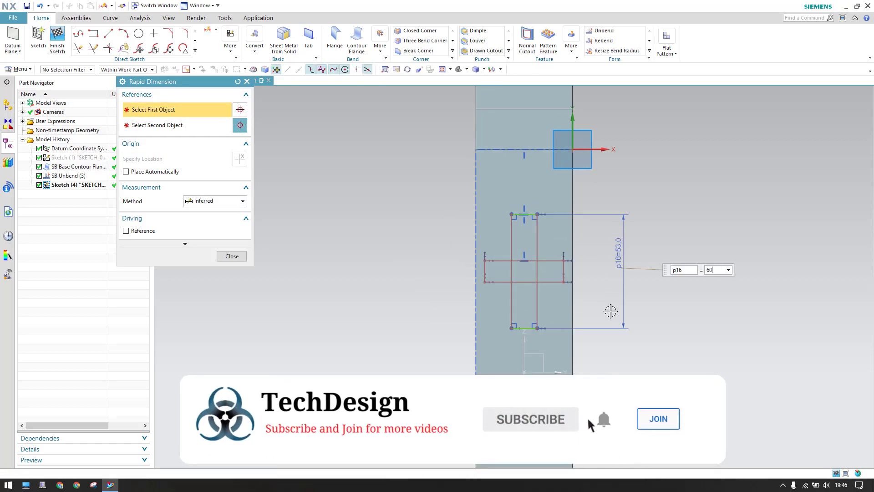
type("60")
key("Return")
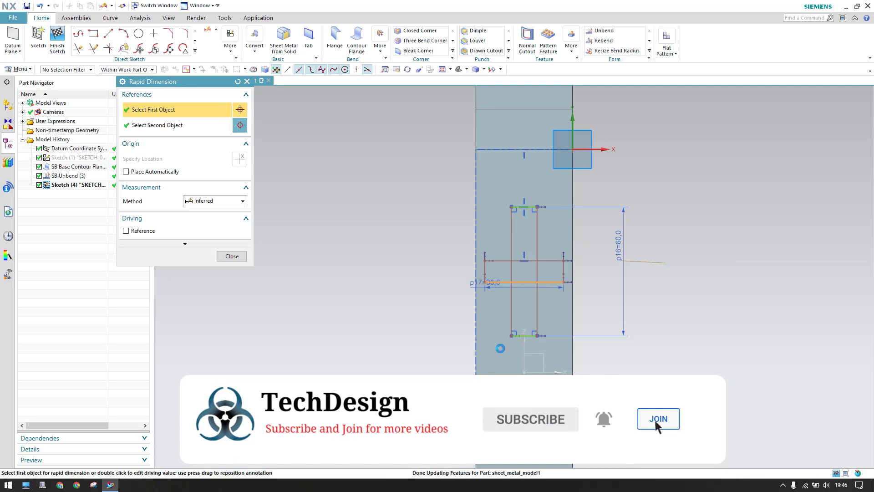
Dimension the wide rectangle between its two short sides and set its width to 30 mm.
left_click(484, 271)
left_click(564, 272)
left_click(364, 360)
type("30")
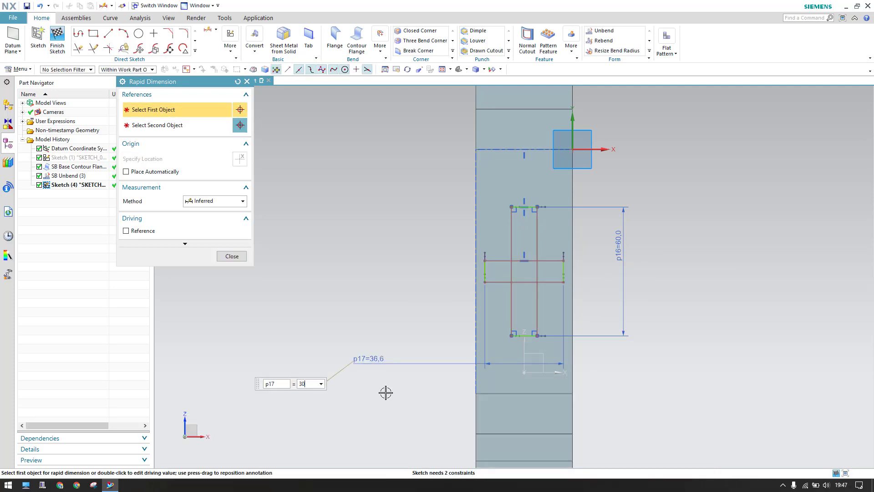
key("Return")
Dimension the tall rectangle's width along its upper edge, accepting the proposed value.
scroll(520, 226, "up", 5)
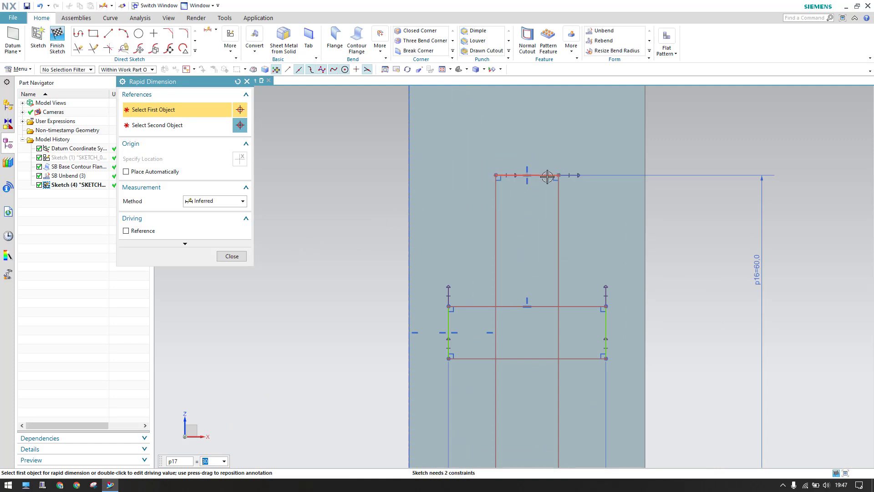
left_click(547, 177)
left_click(701, 112)
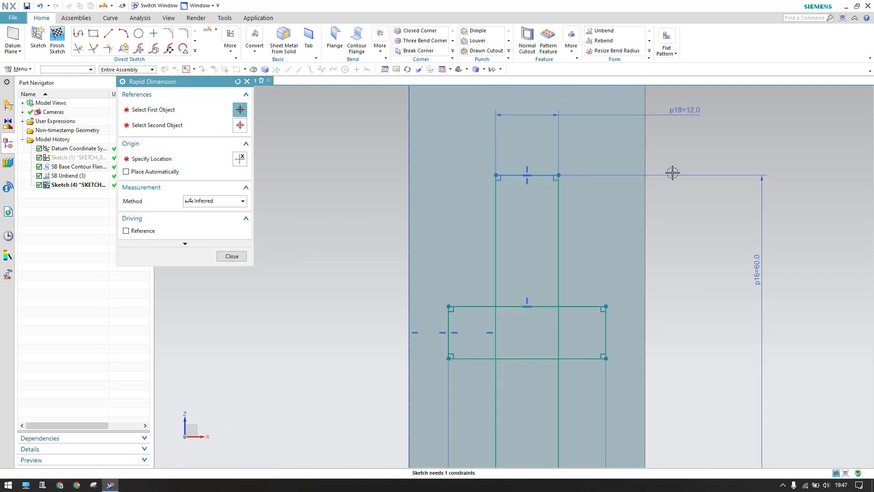
scroll(598, 225, "up", 2)
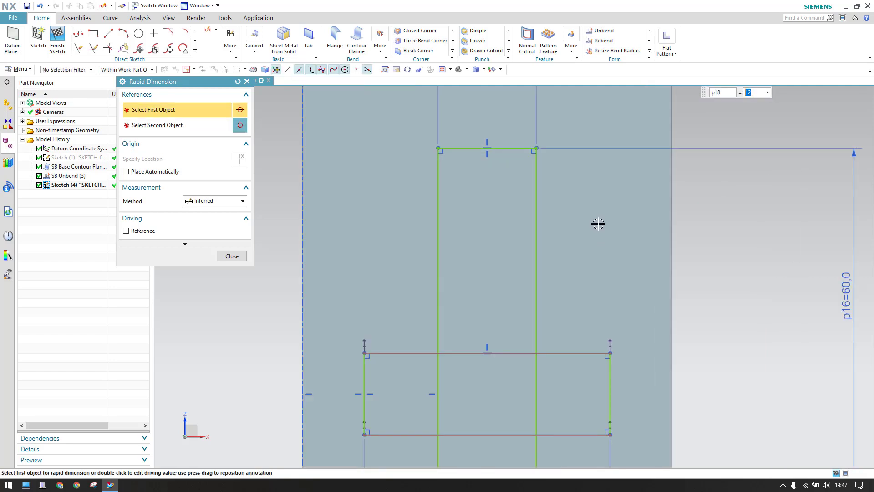
Dimension the wide rectangle's height, set it to 7 mm and finish dimensioning.
scroll(598, 225, "down", 4)
left_click(603, 289)
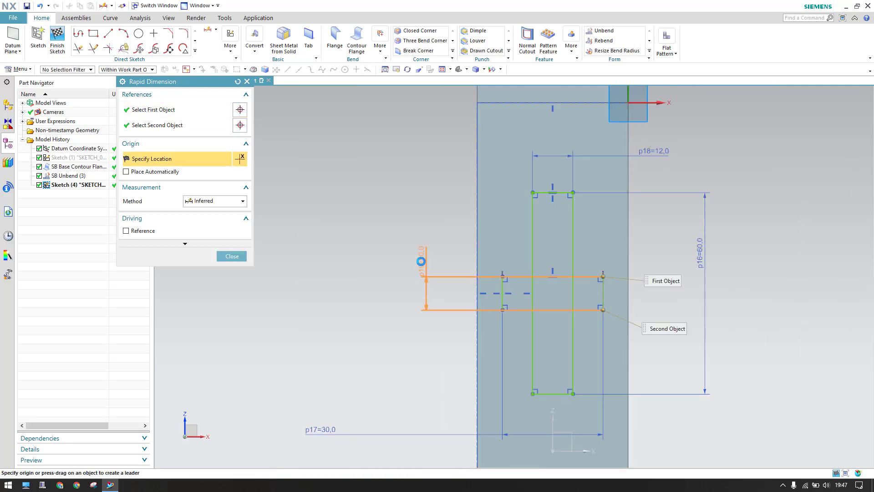
left_click(421, 255)
type("7")
key("Return")
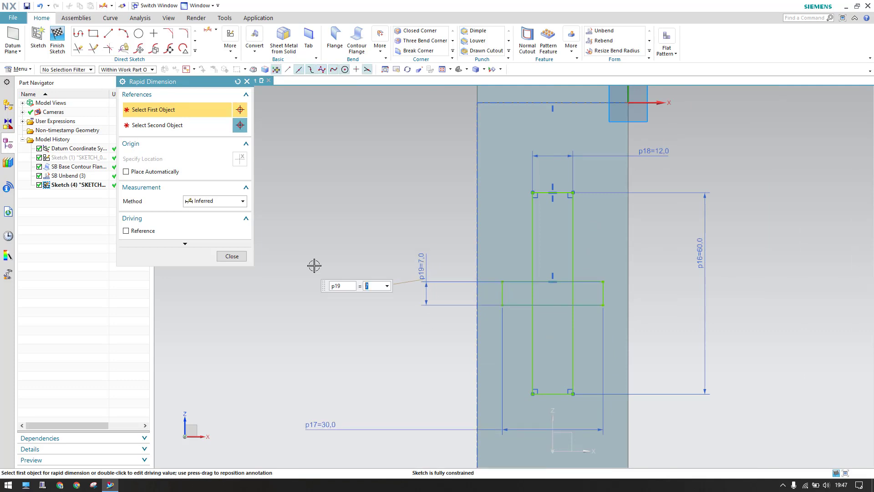
left_click(232, 256)
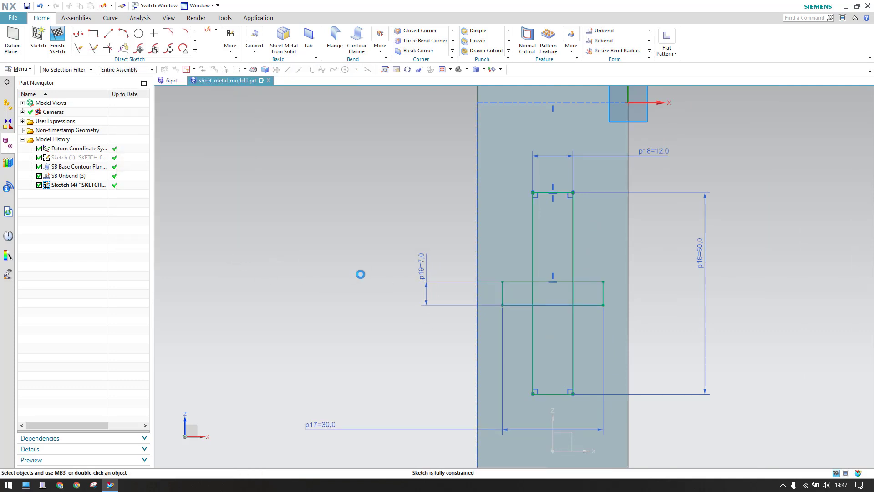
Sketch a 12 mm circle centred on the midpoint of the tall rectangle's upper edge, passing through the edge's left corner.
left_click(139, 36)
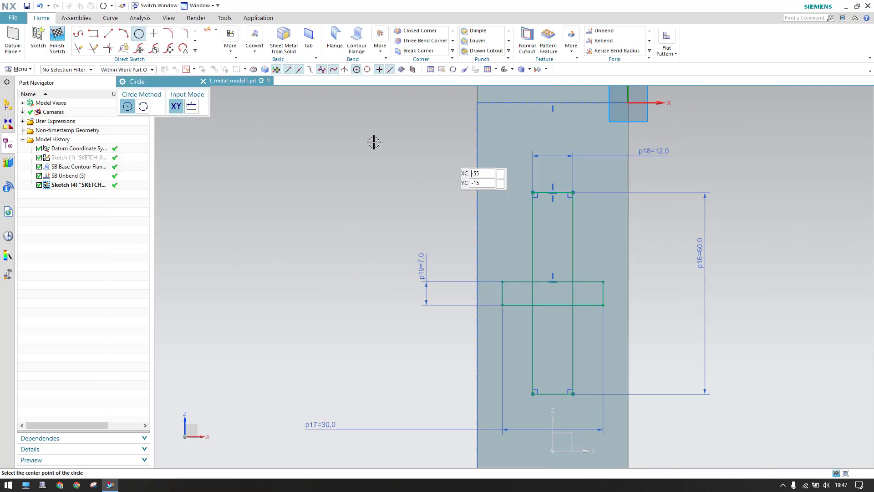
scroll(533, 179, "up", 4)
scroll(575, 196, "down", 1)
scroll(583, 207, "up", 2)
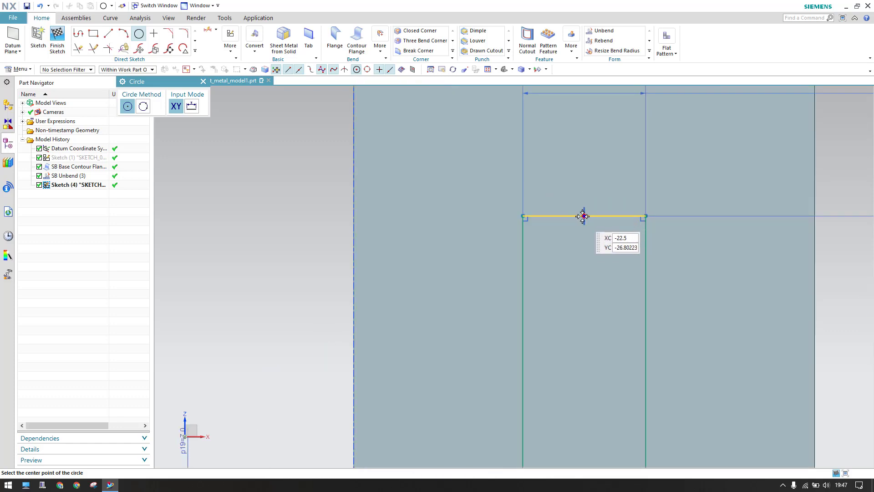
left_click(584, 216)
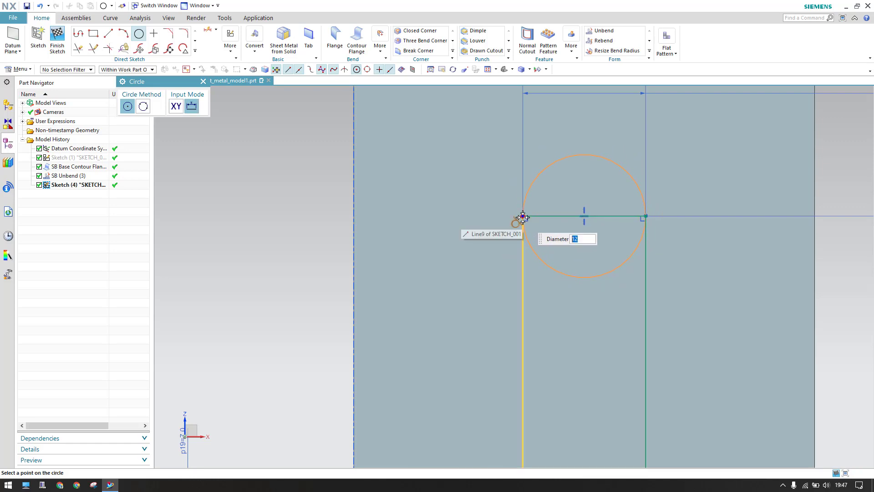
left_click(523, 215)
Sketch a circle centred on the midpoint of the wide rectangle's right side, passing through its lower corner.
scroll(474, 199, "down", 3)
scroll(578, 345, "up", 3)
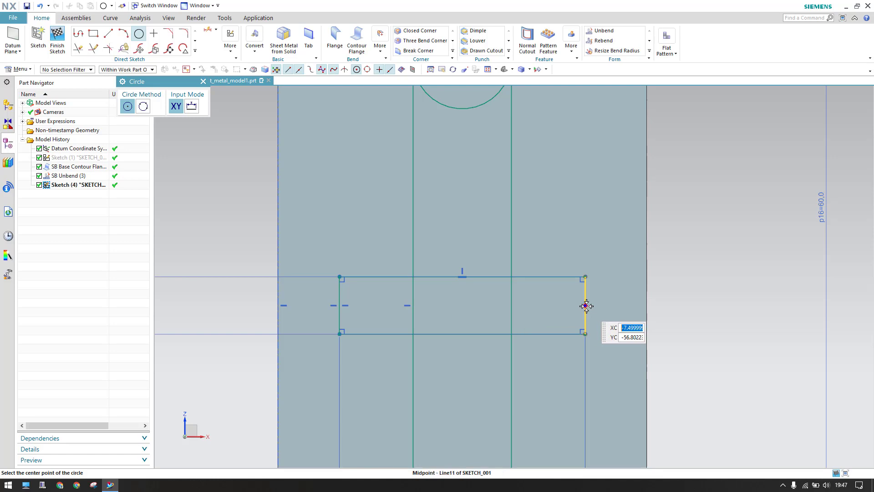
left_click(586, 305)
left_click(585, 334)
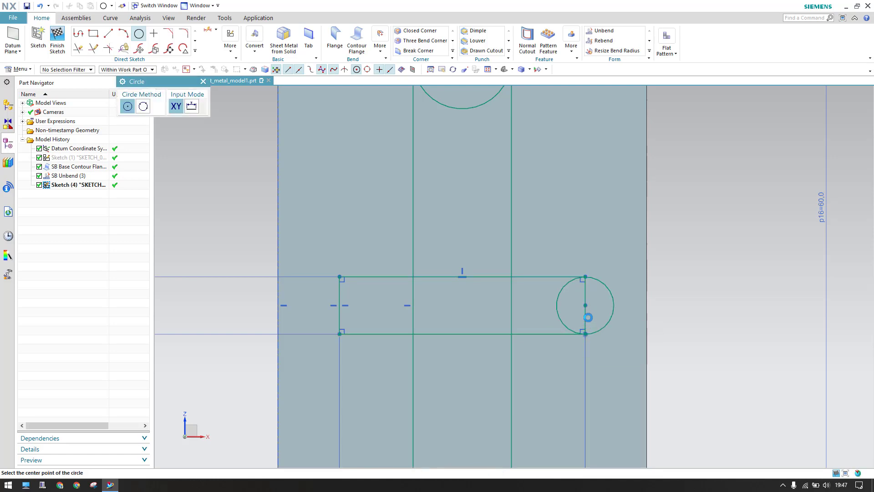
Sketch a 12 mm circle centred on the midpoint of the tall rectangle's lower edge, passing through the edge's left corner.
scroll(587, 319, "up", 2)
scroll(588, 318, "down", 2)
scroll(588, 318, "down", 5)
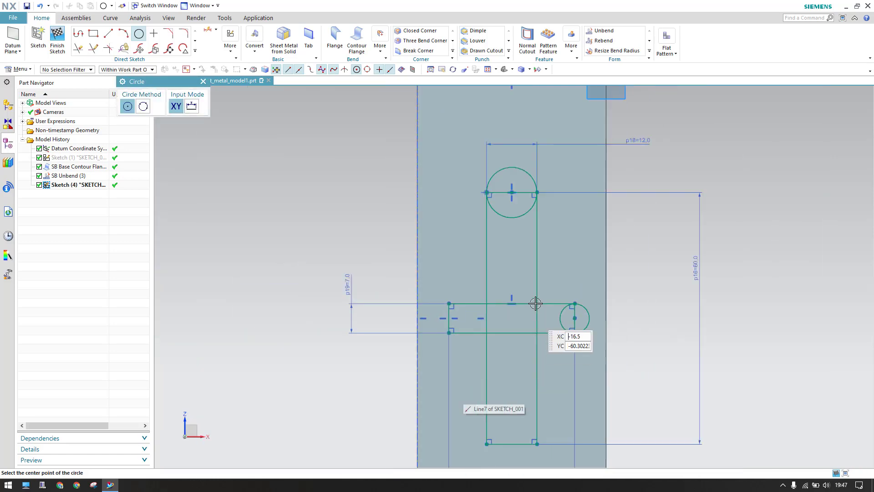
scroll(526, 354, "up", 2)
scroll(525, 354, "up", 2)
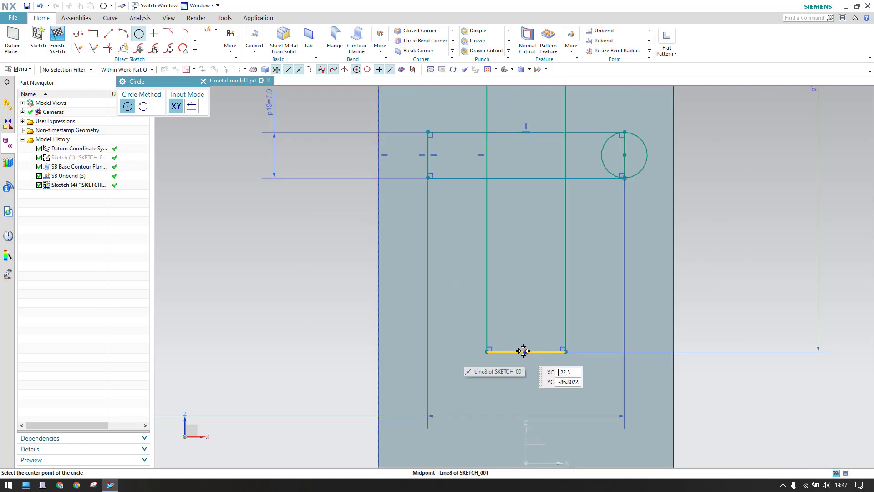
left_click(525, 352)
left_click(487, 354)
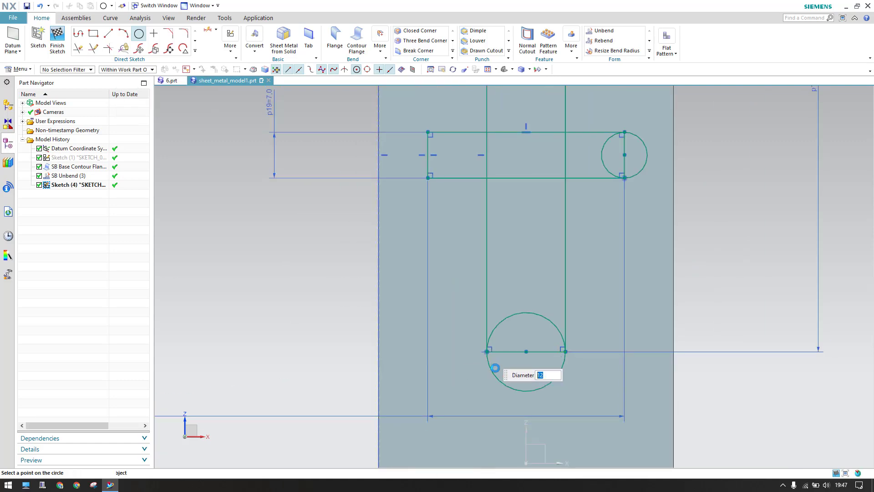
Sketch a 7 mm circle centred on the midpoint of the wide rectangle's left side, passing through its upper corner, and finish the sketch.
scroll(494, 366, "up", 3)
scroll(495, 368, "down", 4)
scroll(497, 368, "down", 1)
scroll(455, 232, "up", 3)
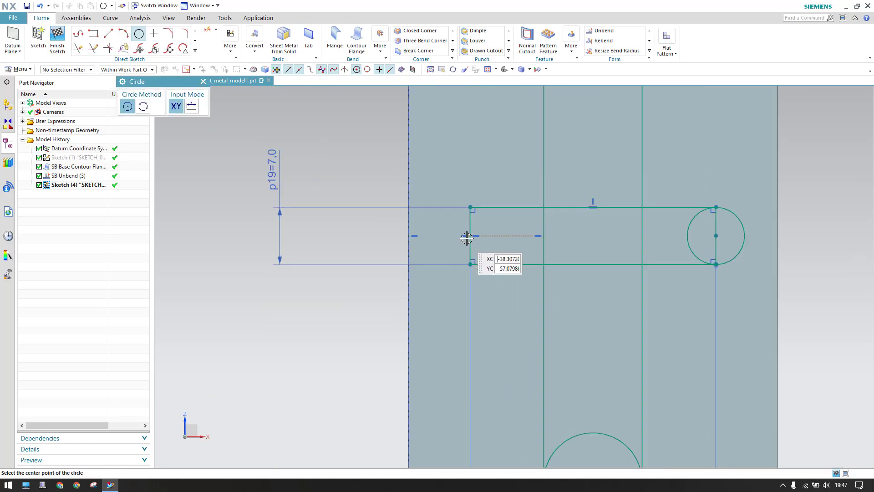
left_click(469, 235)
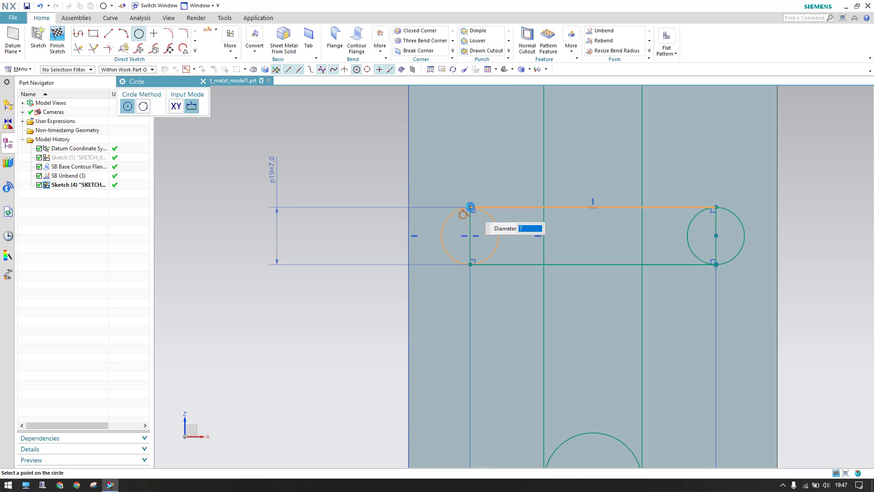
left_click(470, 207)
left_click(203, 81)
scroll(332, 222, "down", 3)
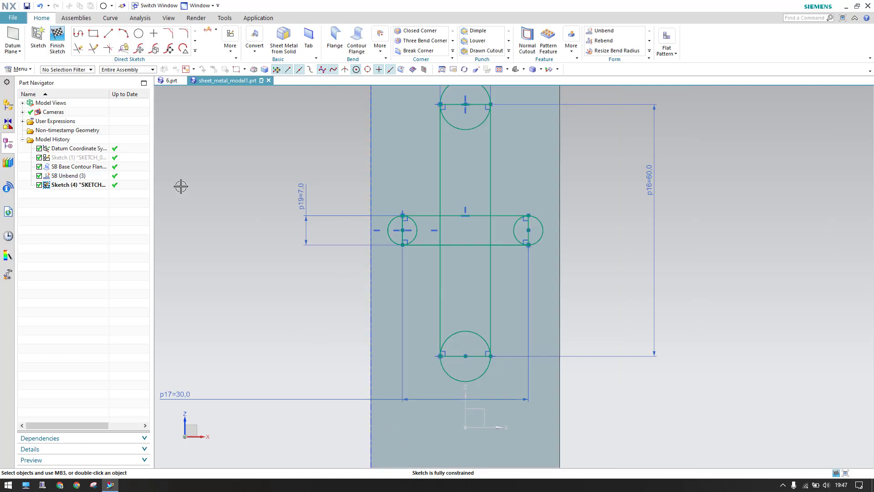
left_click(57, 59)
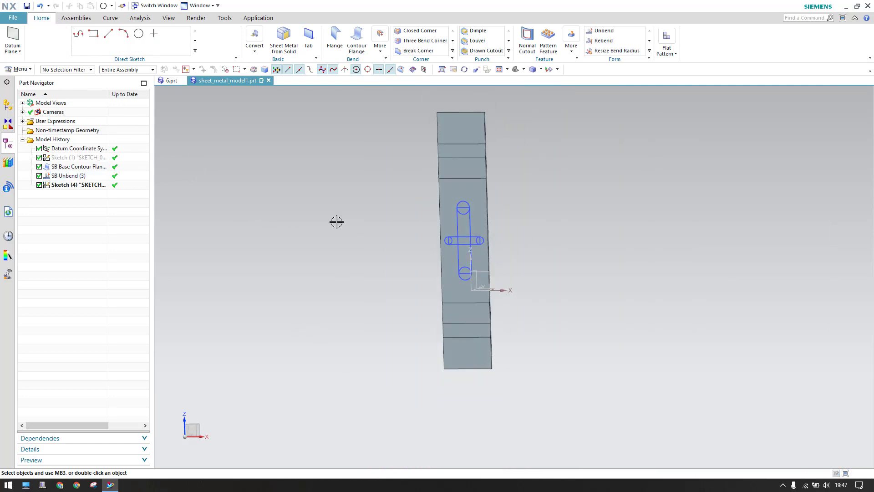
Start a sketch-type Normal Cutout with single-curve selection that stops at intersections.
scroll(360, 248, "up", 3)
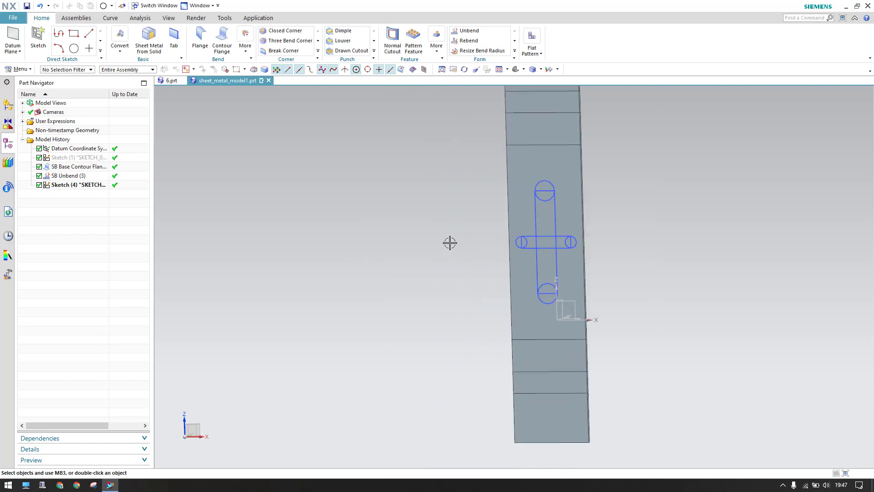
middle_click_drag(457, 273, 351, 278, "shift")
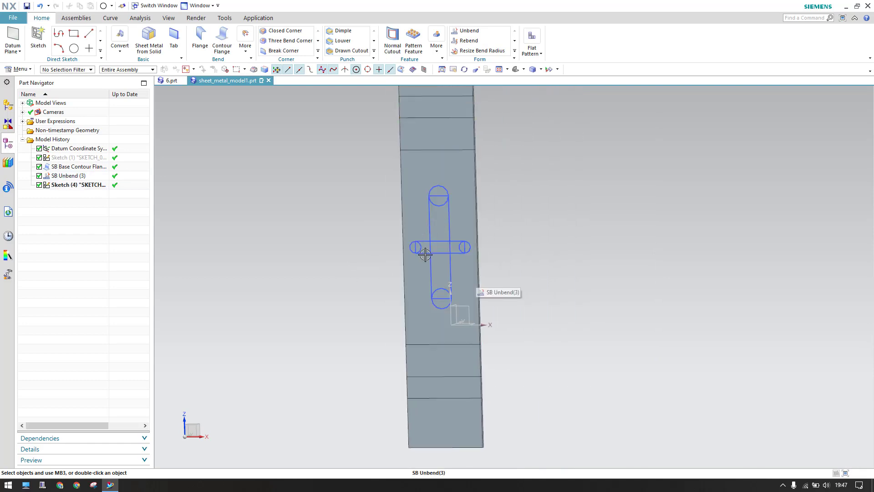
left_click(392, 43)
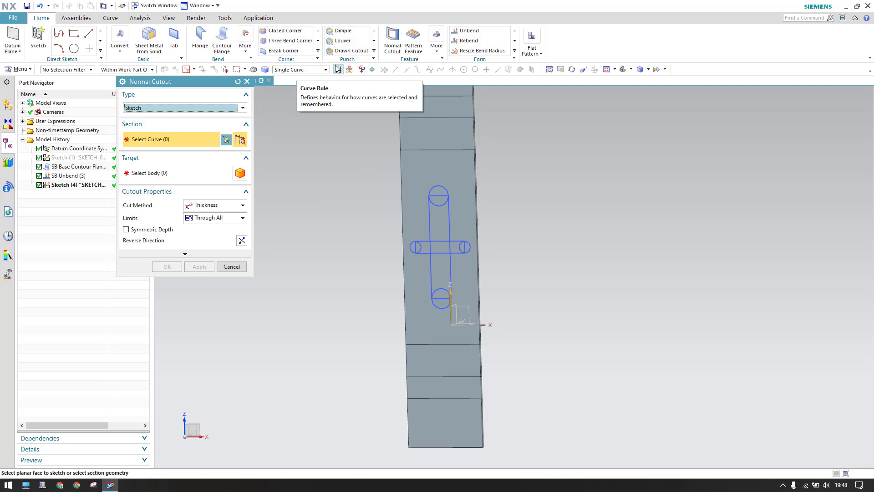
scroll(357, 207, "down", 3)
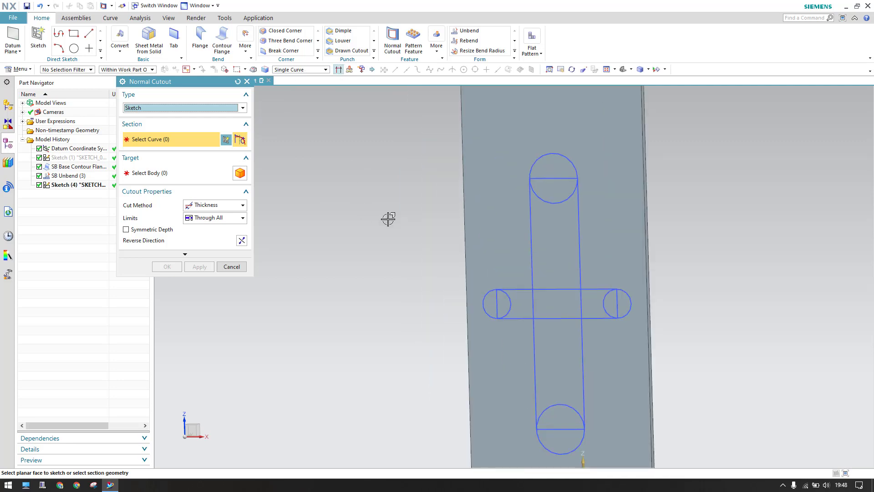
left_click(530, 208)
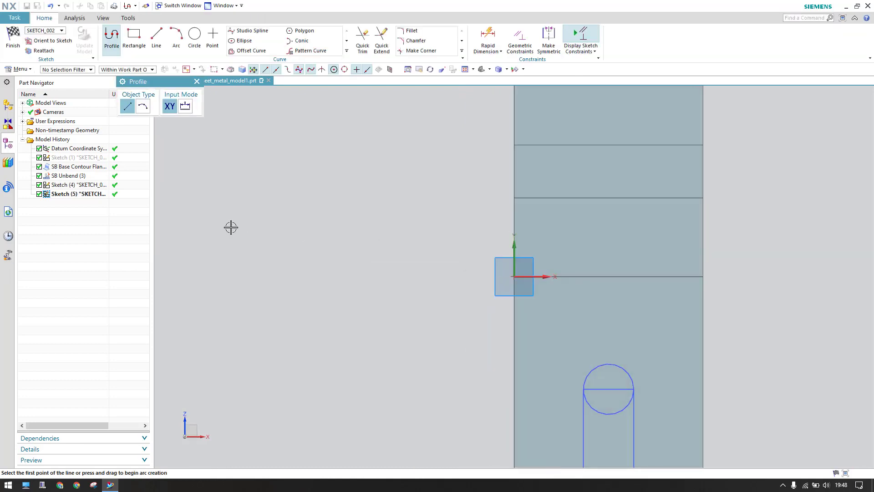
left_click(12, 37)
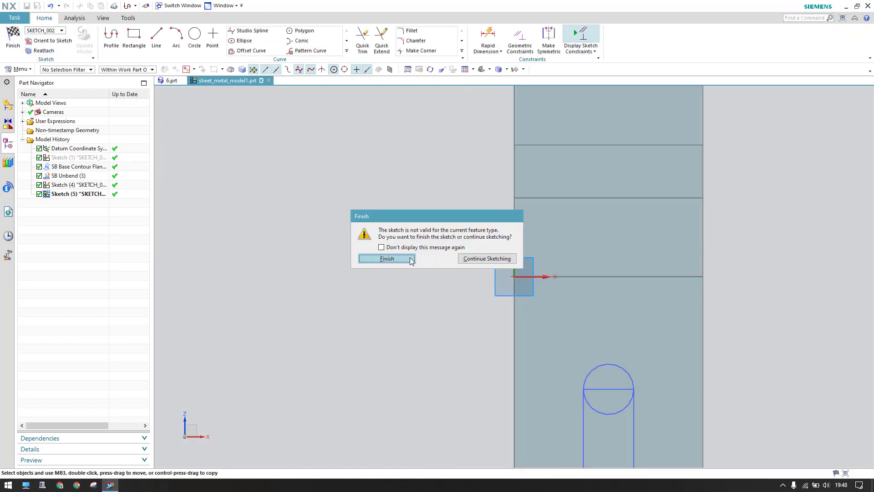
left_click(391, 259)
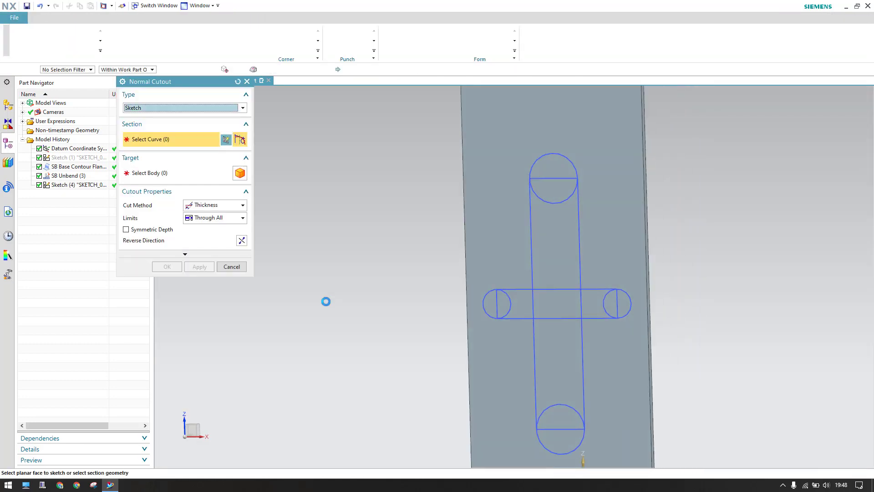
With the preview off, select the outer outline of the cross's upper arm and right arm, plus the lower arm's right side, as the cutout section.
left_click(531, 207)
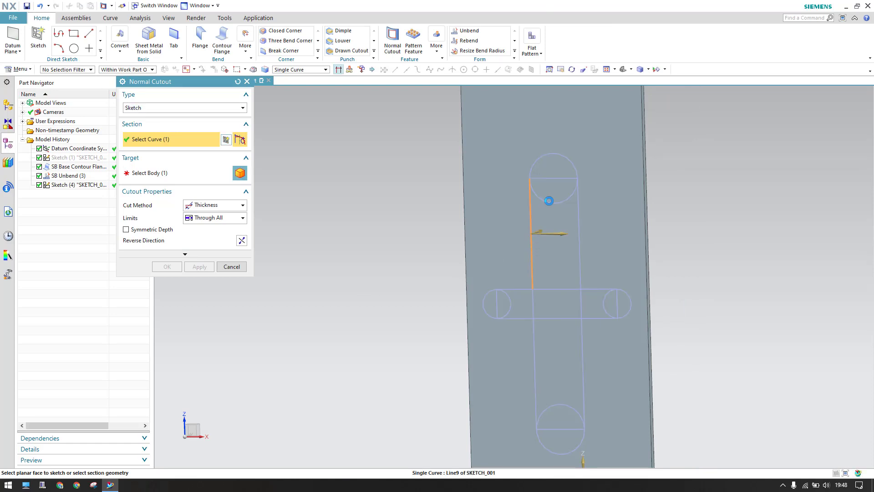
left_click(166, 254)
left_click(141, 272)
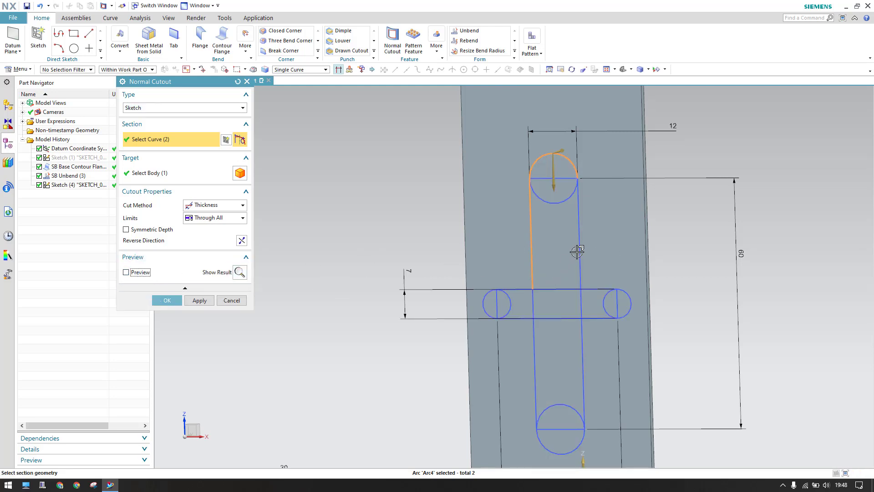
left_click(579, 233)
scroll(590, 287, "up", 4)
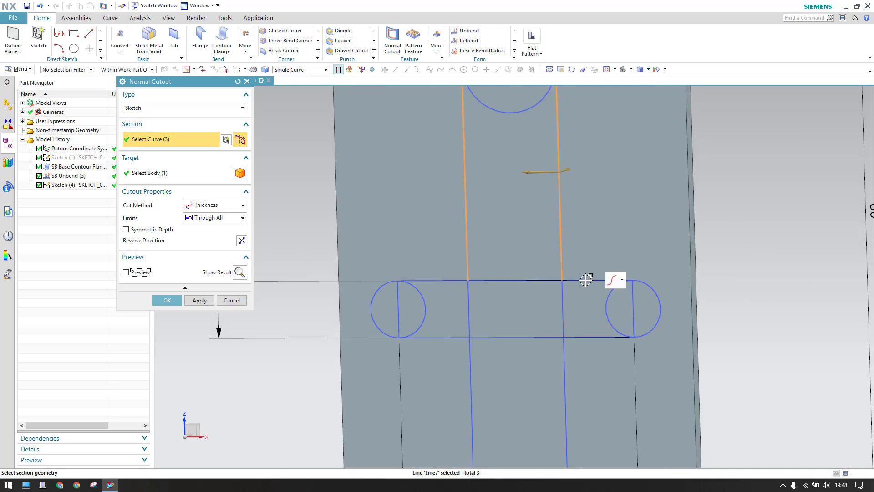
left_click(585, 280)
left_click(650, 288)
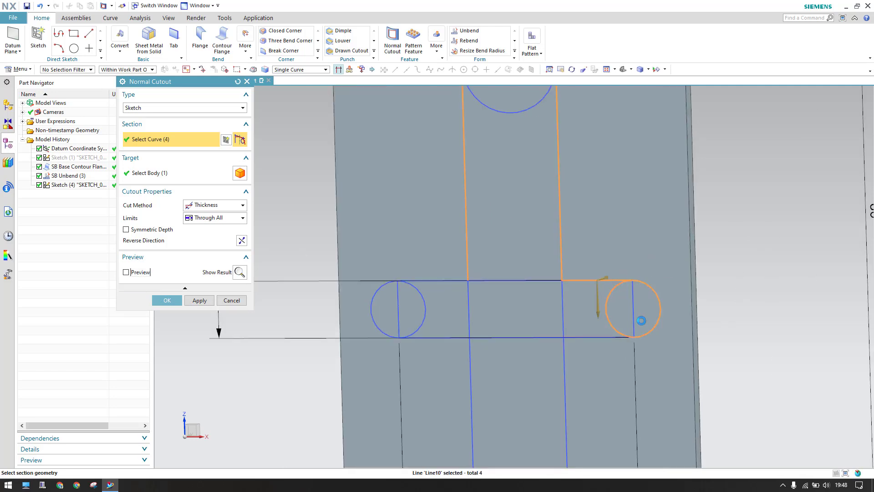
left_click(596, 337)
left_click(566, 364)
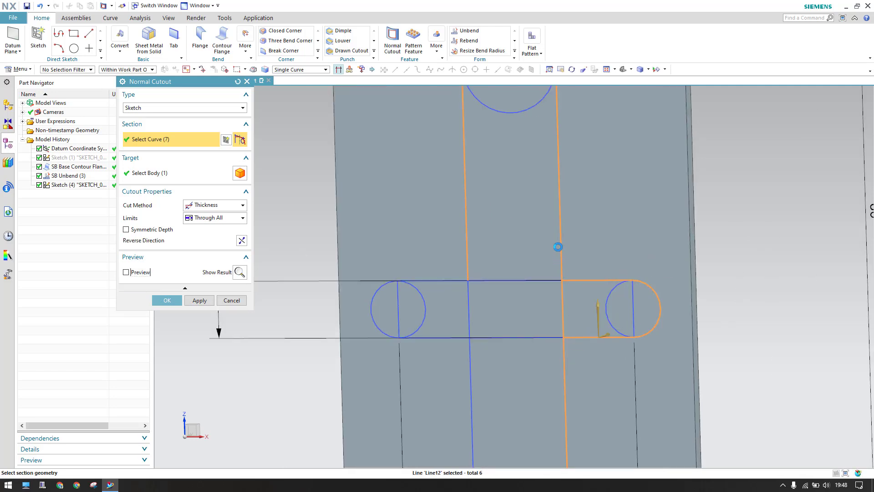
Complete the cutout section with the lower end arc, the lower arm's left side and the outer outline of the left arm.
scroll(558, 244, "up", 4)
scroll(559, 242, "down", 8)
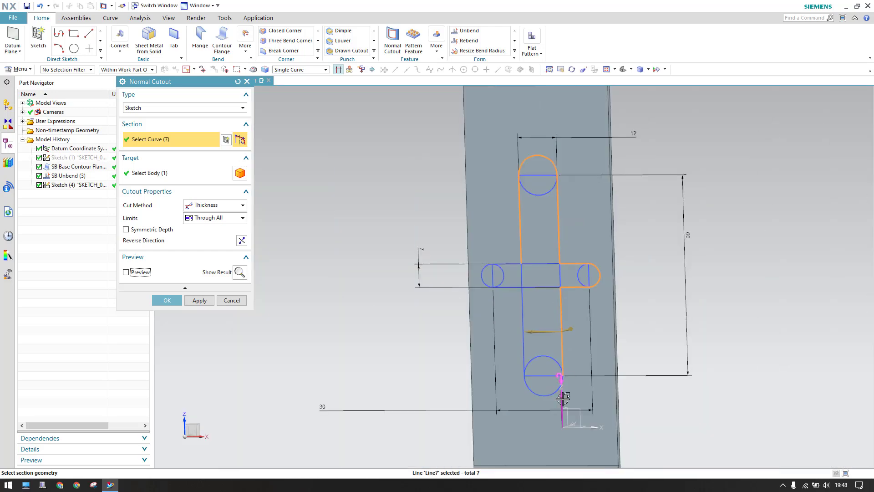
scroll(562, 398, "up", 3)
left_click(556, 389)
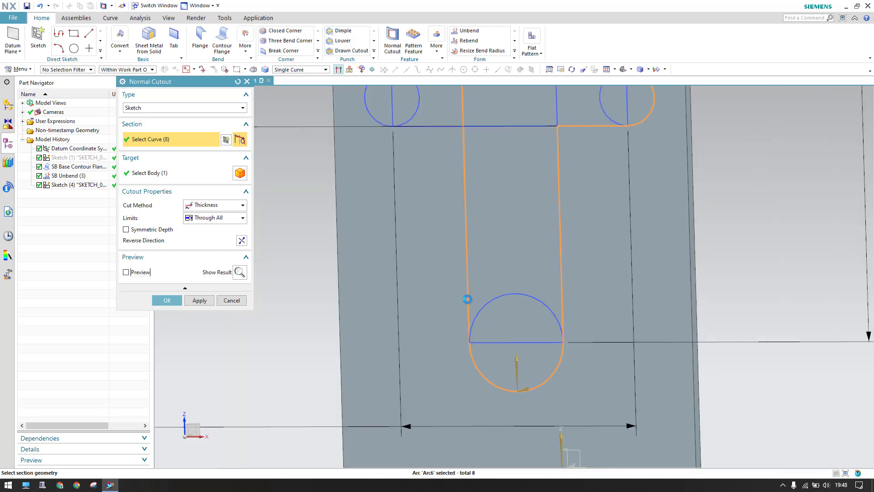
scroll(467, 299, "down", 2)
left_click(436, 162)
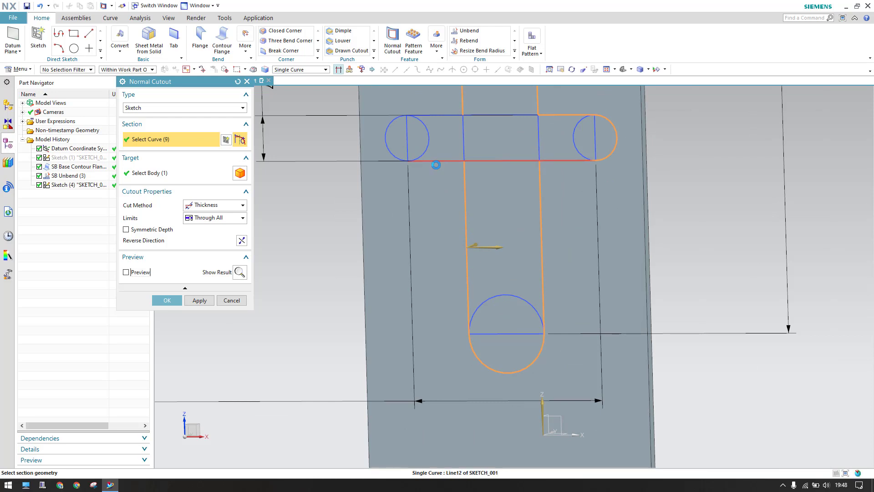
left_click(385, 140)
left_click(432, 115)
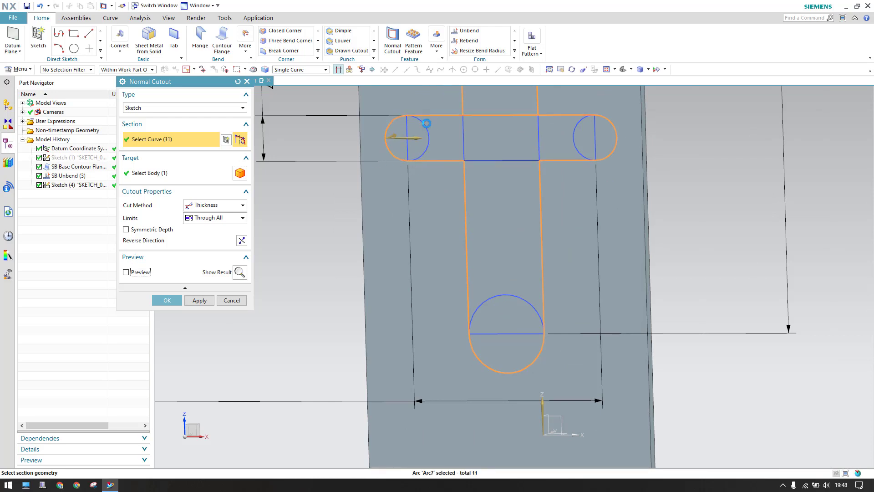
left_click(467, 231)
scroll(491, 287, "down", 2)
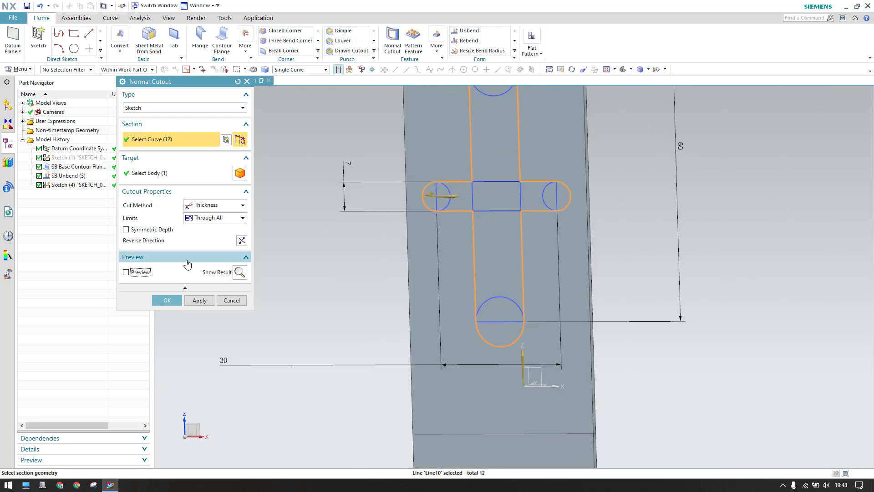
Preview the cross-shaped cutout and create it through all using the Thickness cut method.
left_click(139, 272)
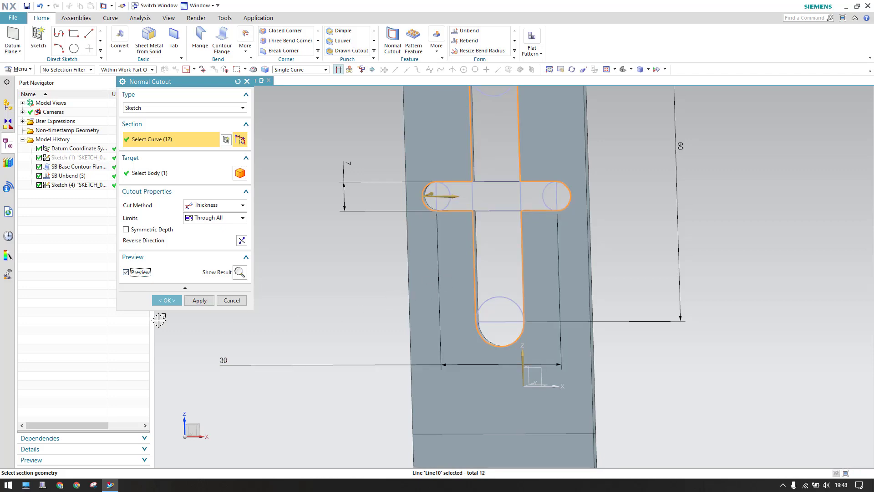
mouse_move(396, 266)
middle_mouse_down()
mouse_move(371, 248)
mouse_move(378, 278)
mouse_move(394, 271)
middle_mouse_up()
scroll(395, 270, "down", 3)
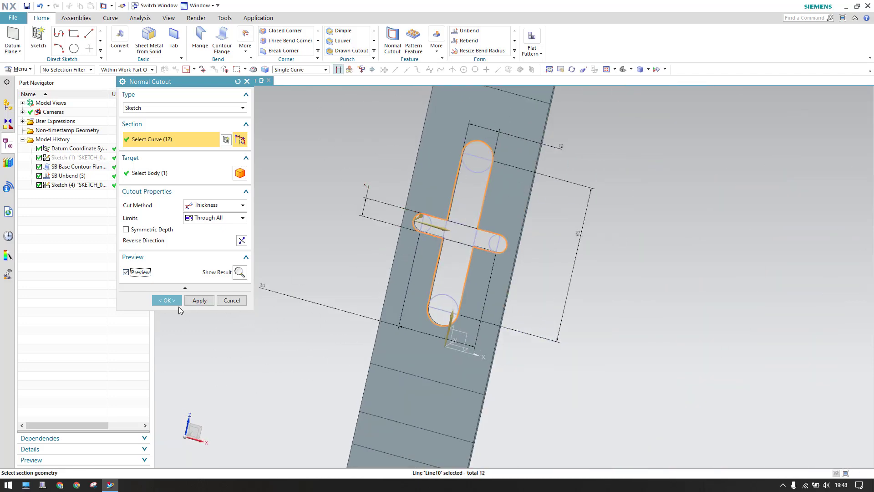
left_click(164, 301)
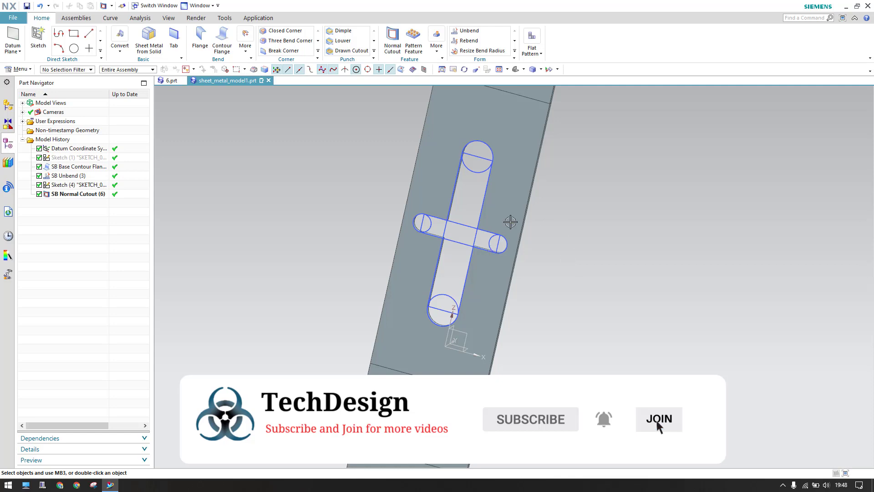
Rebend the three flattened bend areas to fold the slotted strip back into the clamp shape.
left_click(465, 45)
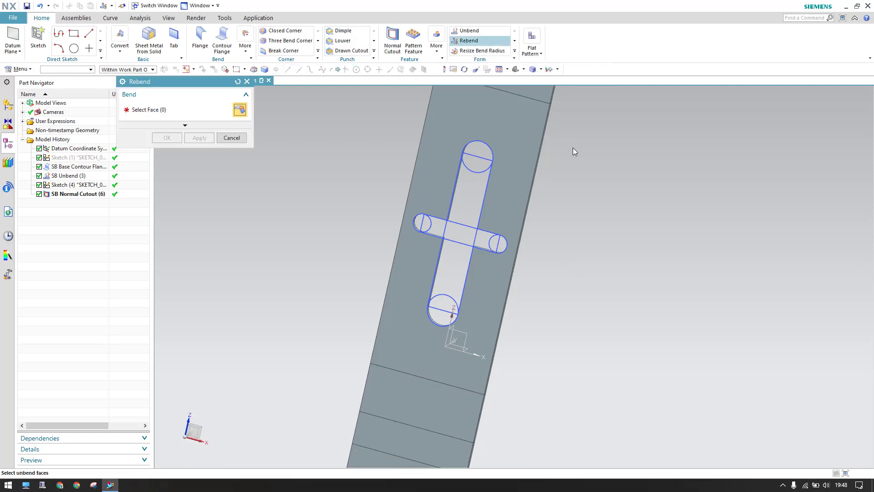
scroll(581, 155, "down", 3)
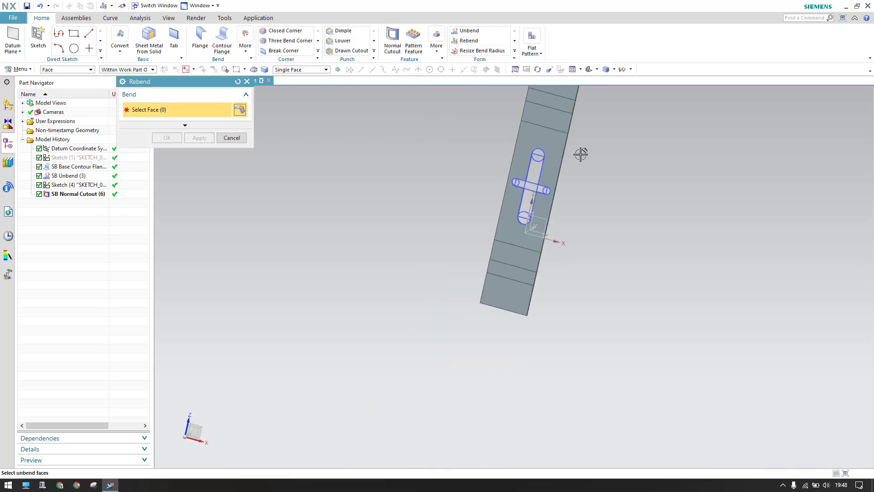
left_click(521, 275)
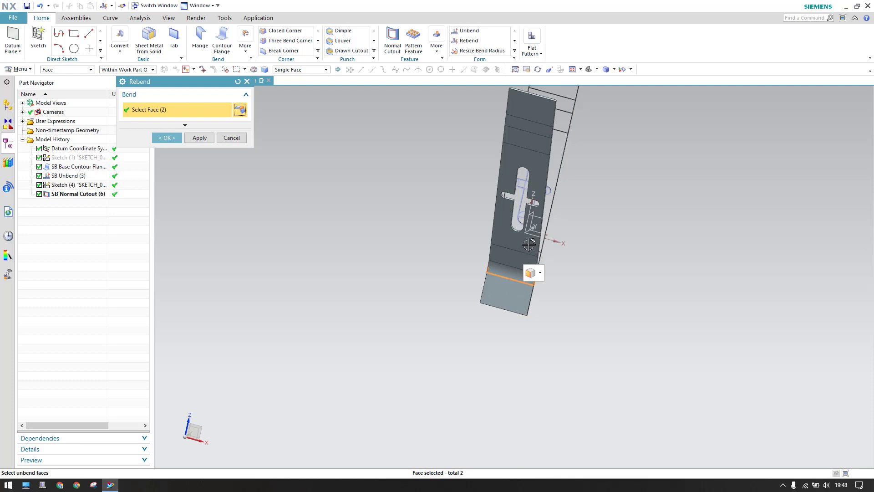
left_click(547, 206)
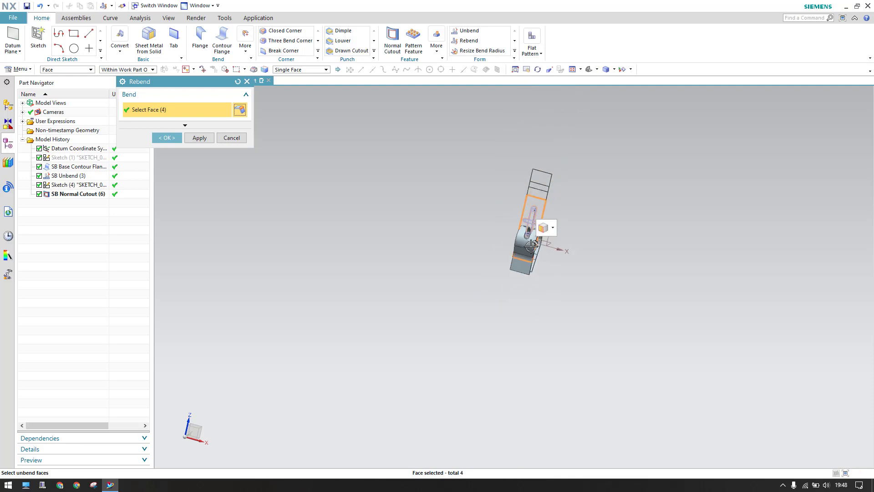
left_click(570, 106)
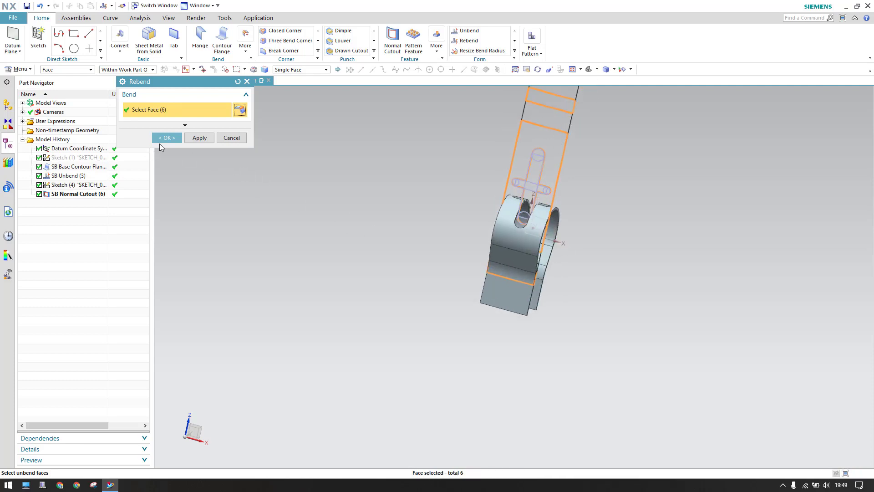
left_click(162, 138)
middle_click_drag(453, 221, 586, 240)
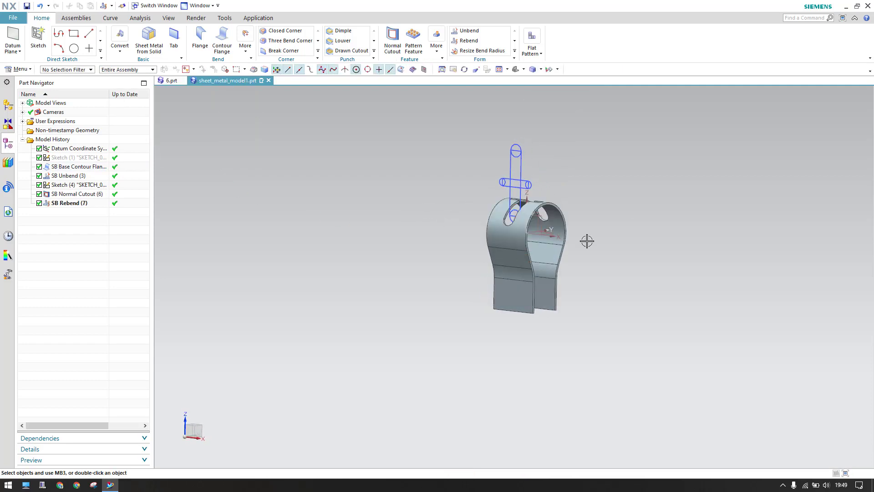
Fit the model in view and hide the crossed-slot sketch.
key("ctrl+f")
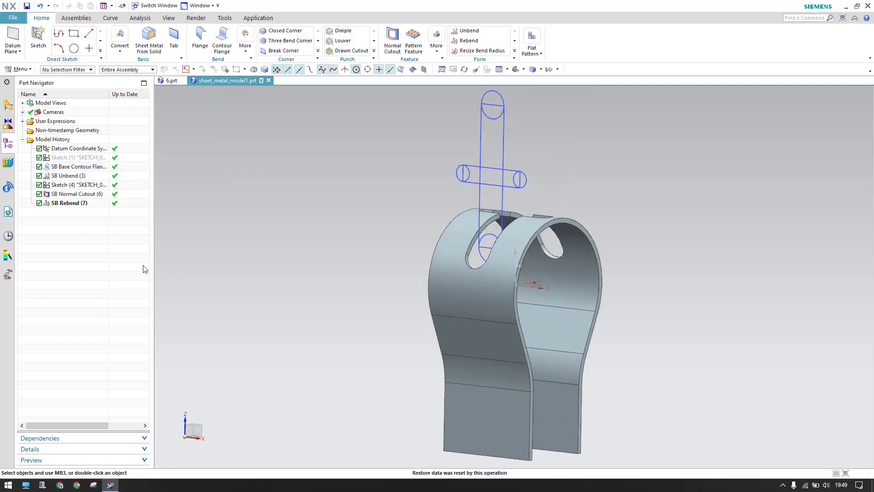
right_click(77, 185)
left_click(88, 192)
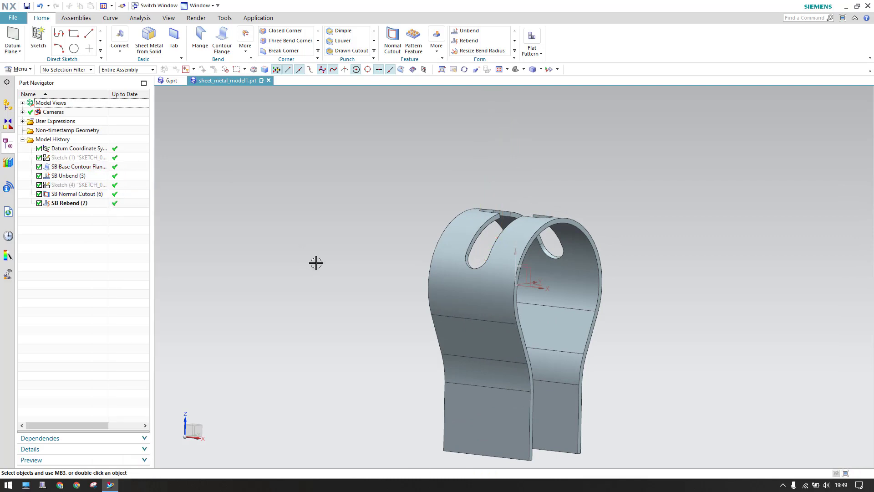
Start a full-width Flange and select the four vertical side edges of the clamp's two straight legs.
middle_click_drag(315, 263, 292, 168)
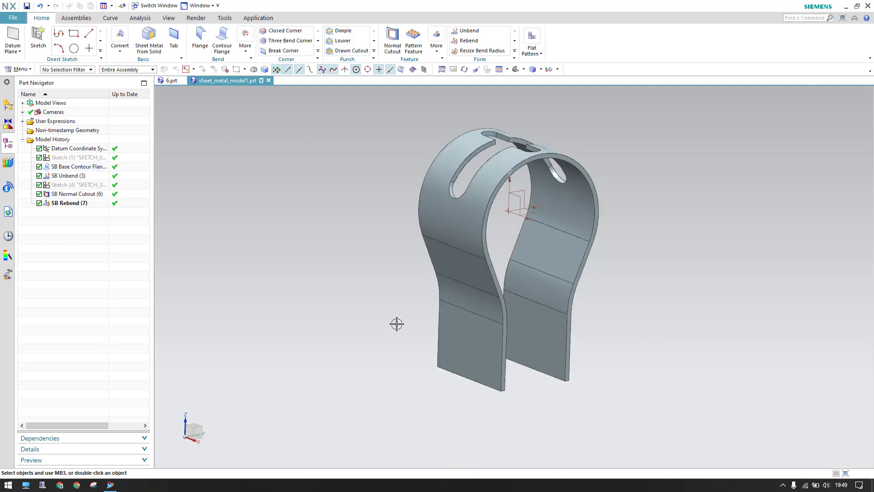
left_click(200, 39)
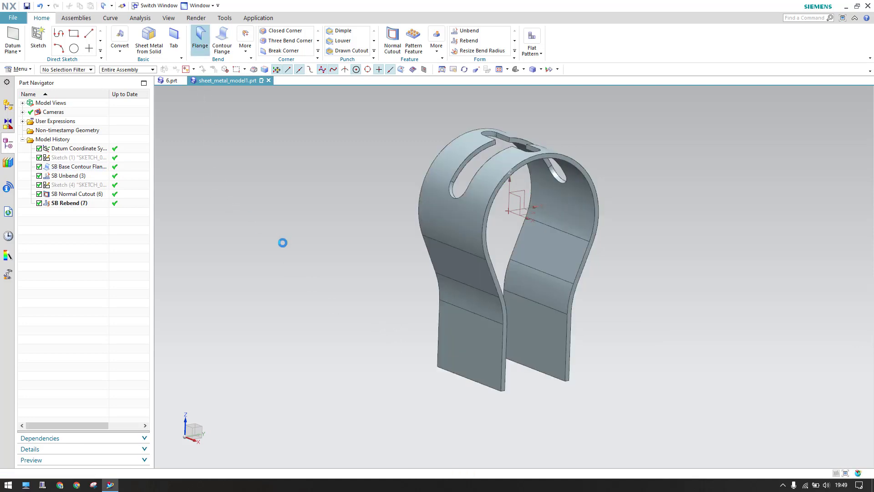
middle_click_drag(344, 318, 349, 318)
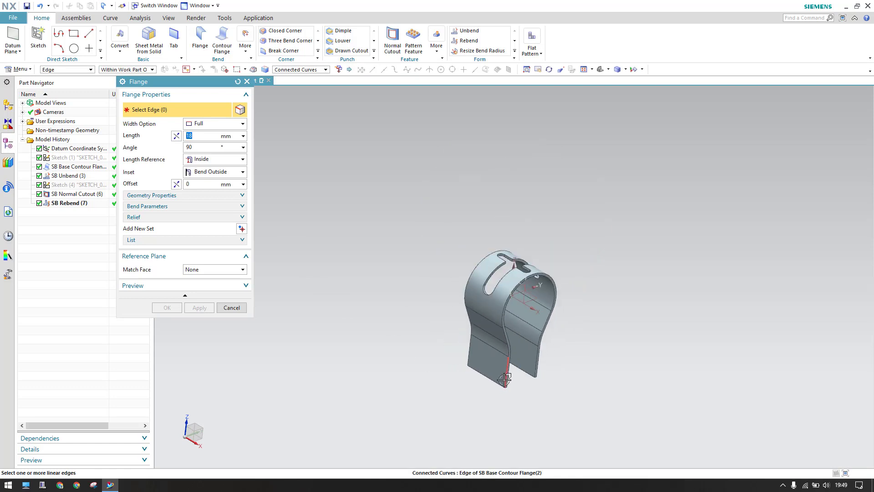
scroll(510, 374, "up", 2)
left_click(512, 372)
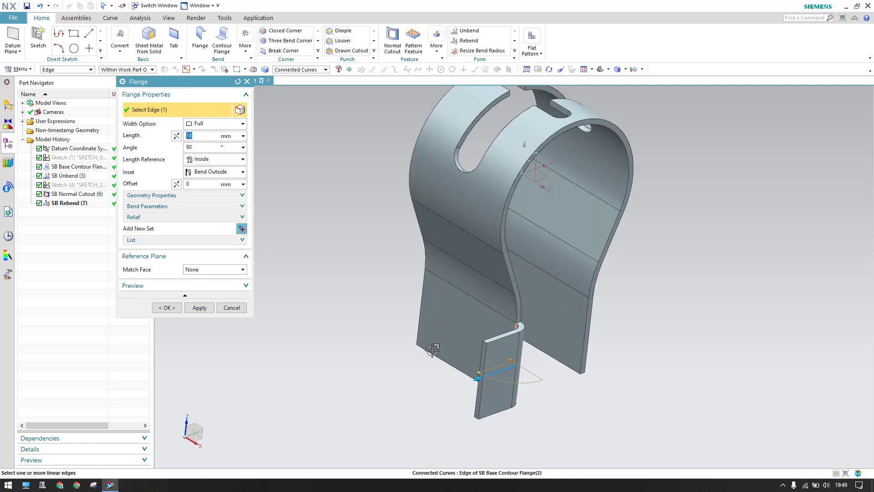
left_click(419, 305)
middle_click_drag(444, 317, 322, 304)
left_click(401, 289)
scroll(519, 288, "down", 6)
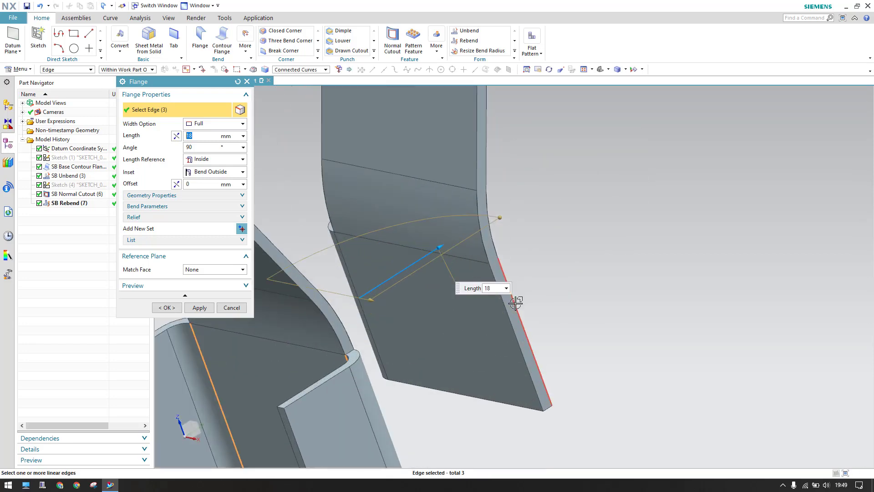
left_click(516, 302)
scroll(516, 303, "up", 5)
middle_click_drag(475, 307, 484, 314)
Try the Material Inside inset on the four leg flanges and return the inset to Bend Outside.
left_click(201, 173)
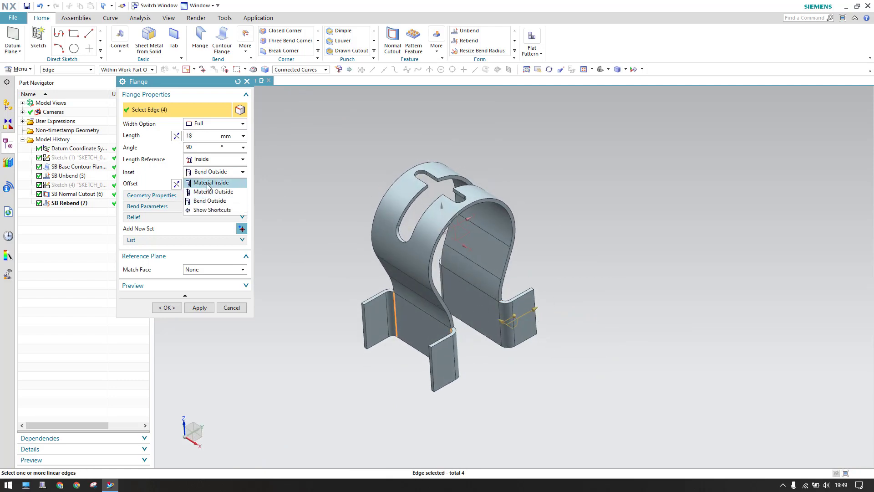
left_click(207, 183)
scroll(486, 288, "up", 5)
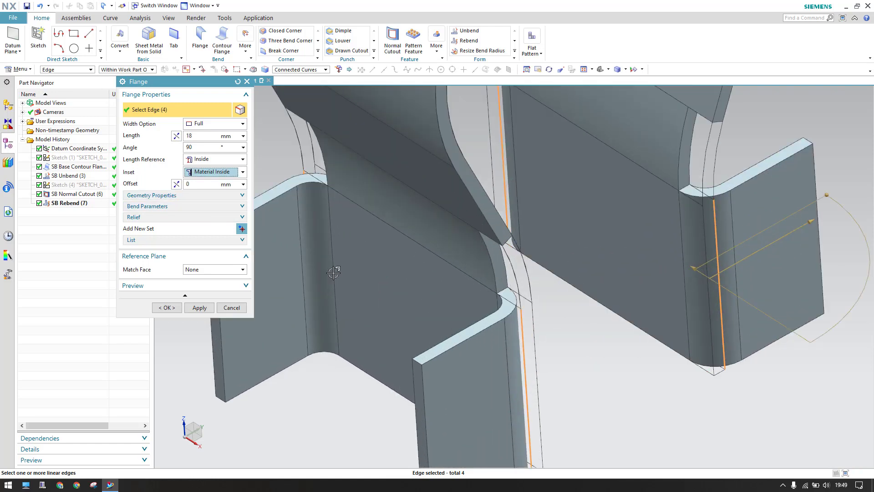
left_click(221, 174)
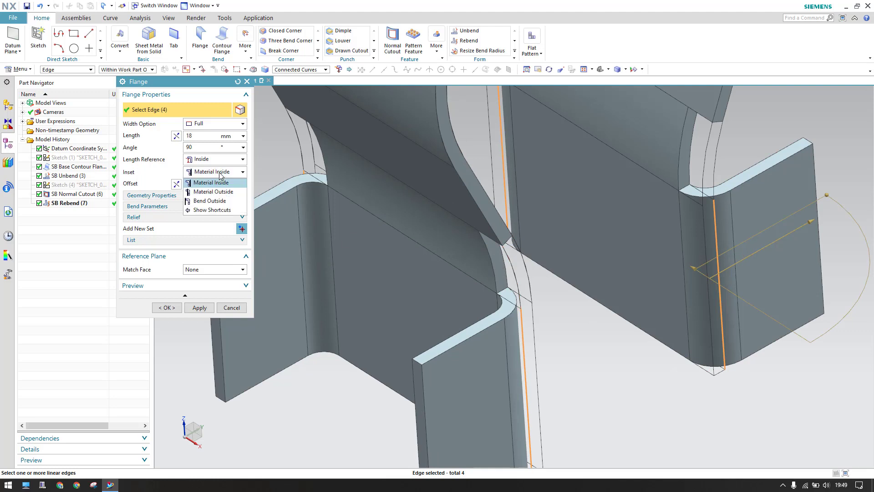
left_click(211, 201)
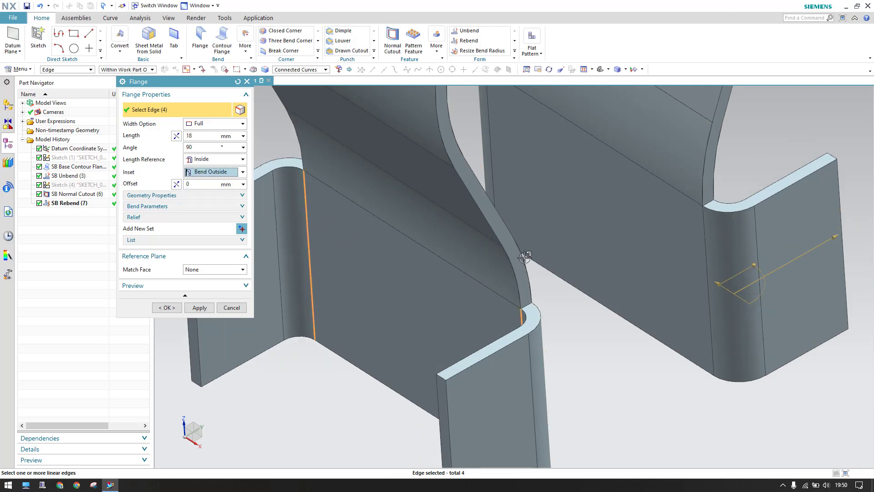
scroll(525, 257, "down", 3)
scroll(525, 258, "up", 1)
Override the bend radius with 2 mm and create the four leg flanges at 18 mm length and 90°.
left_click(196, 139)
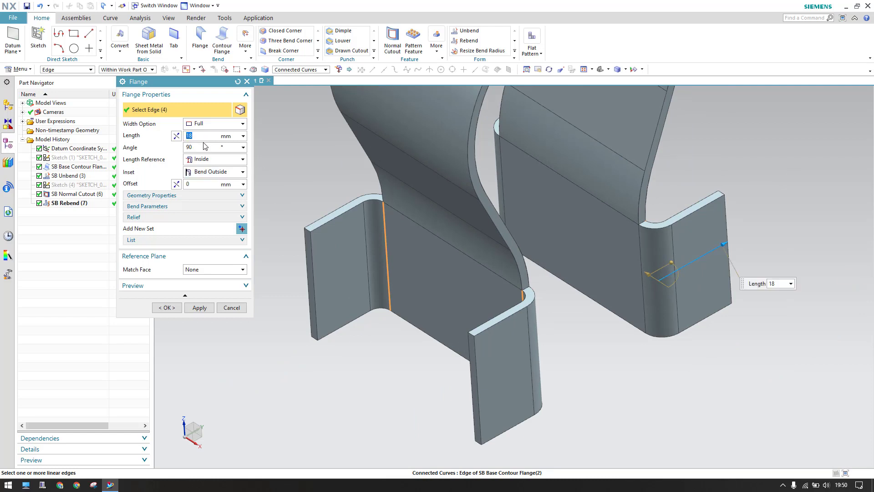
left_click(202, 149)
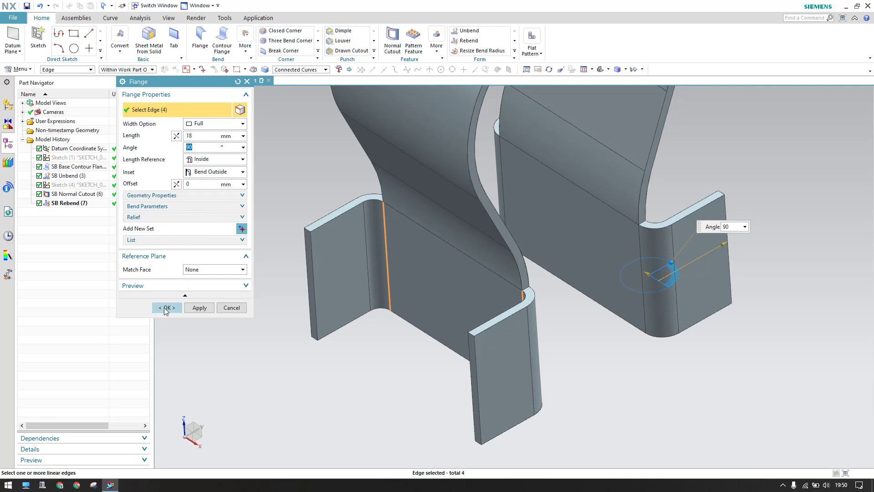
left_click(176, 206)
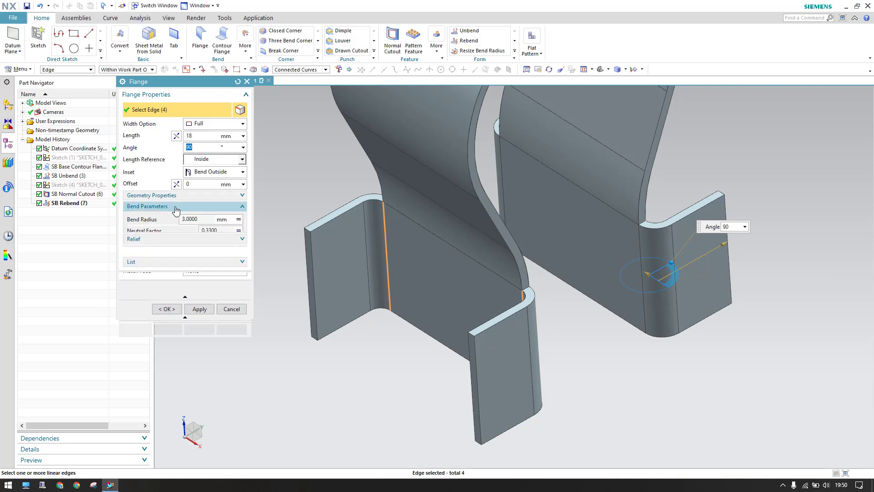
left_click(243, 222)
left_click(259, 230)
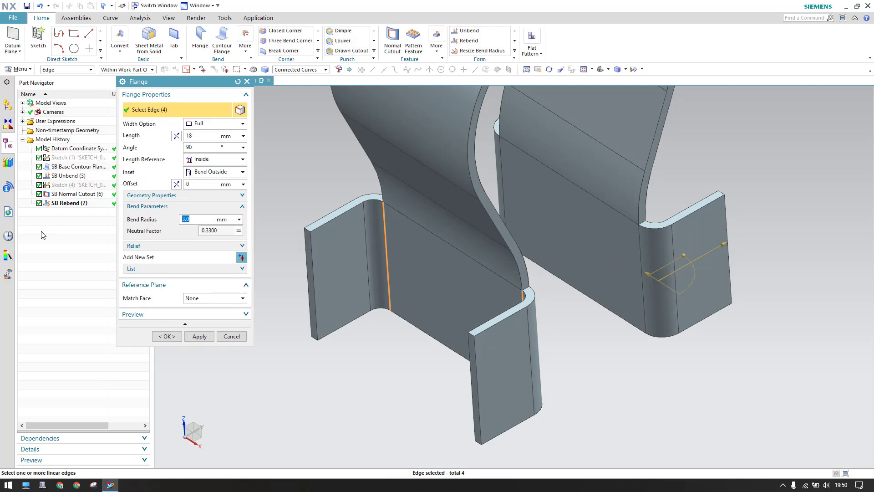
type("2")
key("Return")
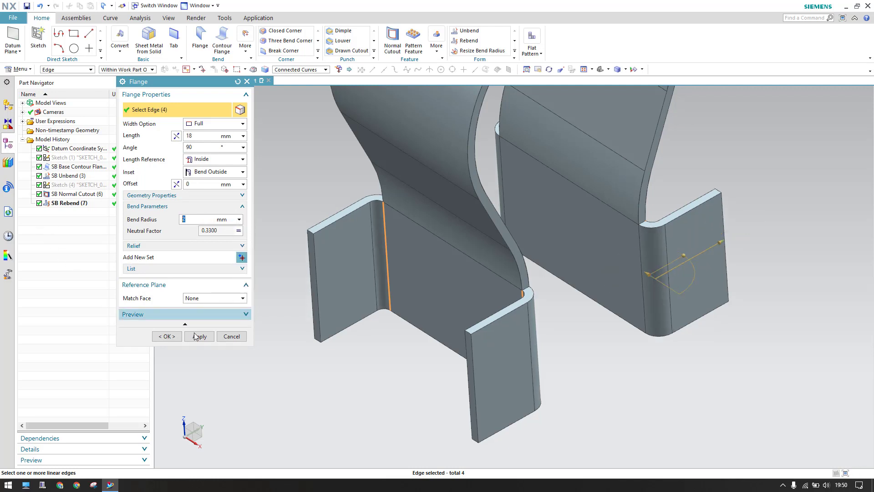
left_click(167, 336)
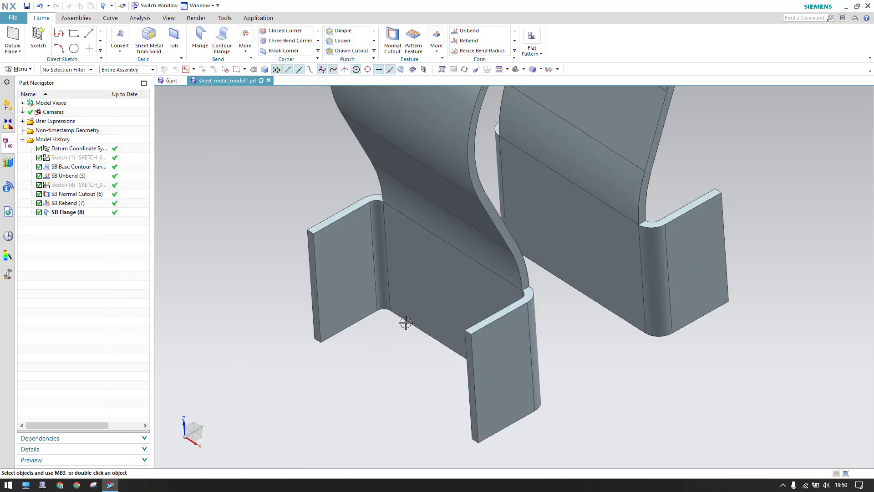
scroll(428, 306, "down", 2)
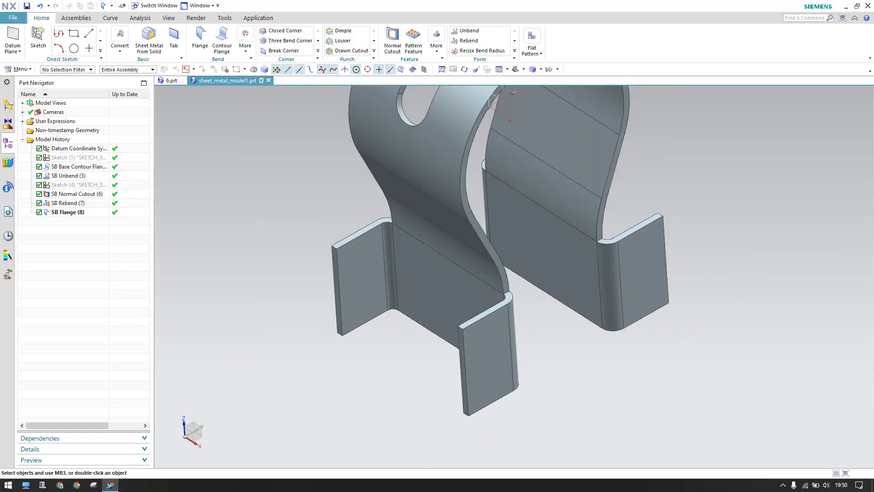
left_click(471, 335)
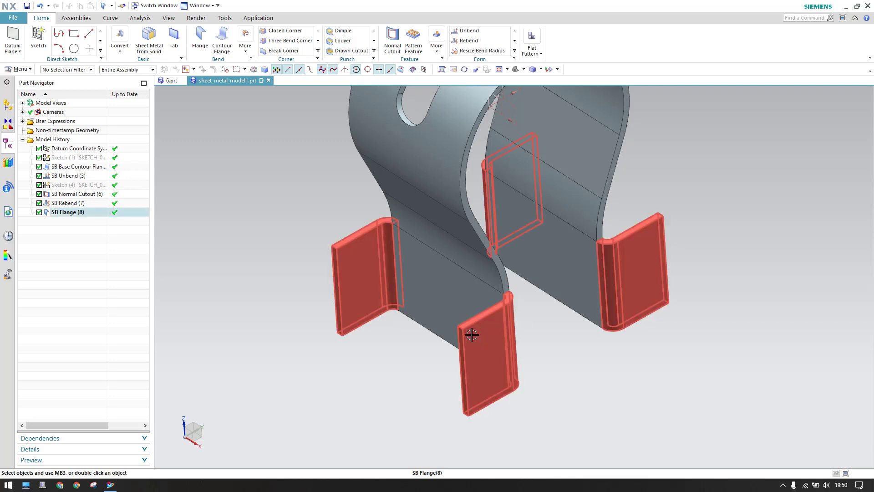
key("Escape")
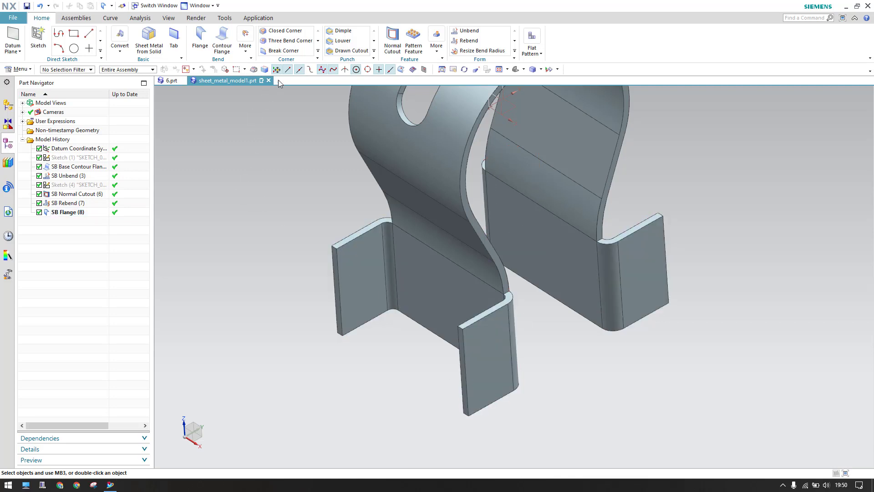
Start a Break Corner with the Chamfer method on the flat face of the front leg's nearest flange.
left_click(291, 51)
left_click(207, 143)
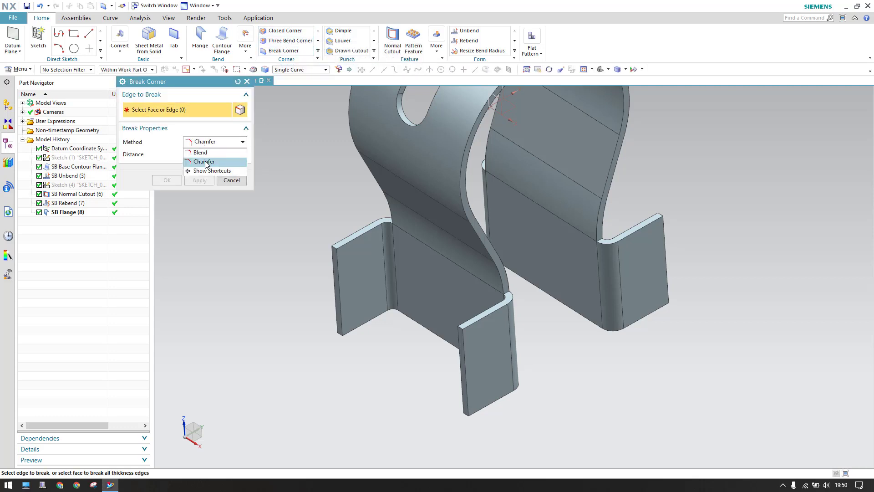
left_click(205, 162)
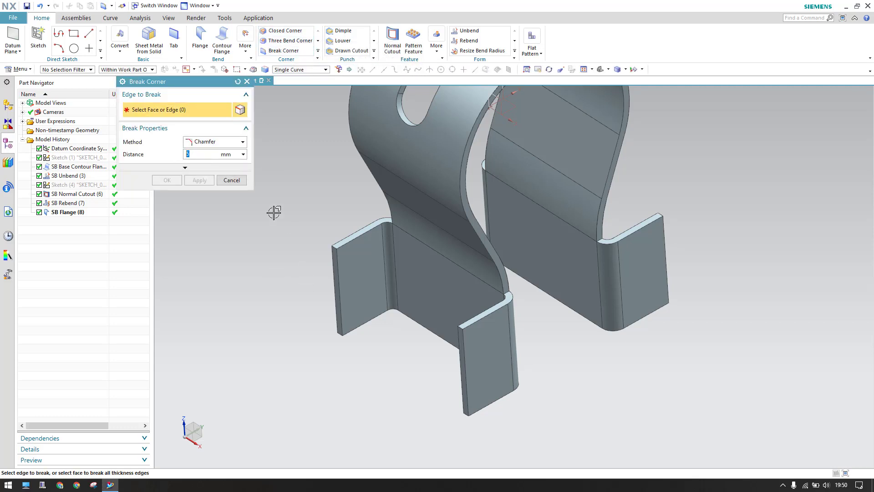
left_click(487, 346)
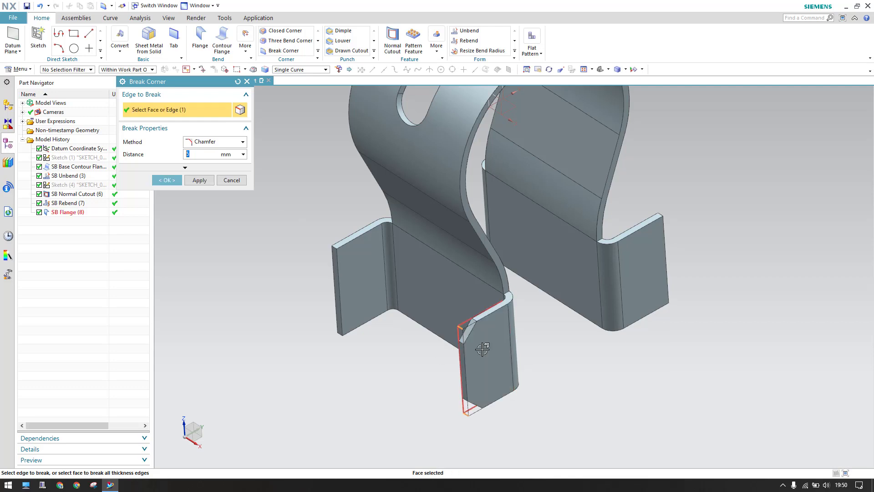
scroll(483, 346, "down", 1)
scroll(482, 347, "down", 2)
middle_click_drag(481, 321, 454, 202, "shift")
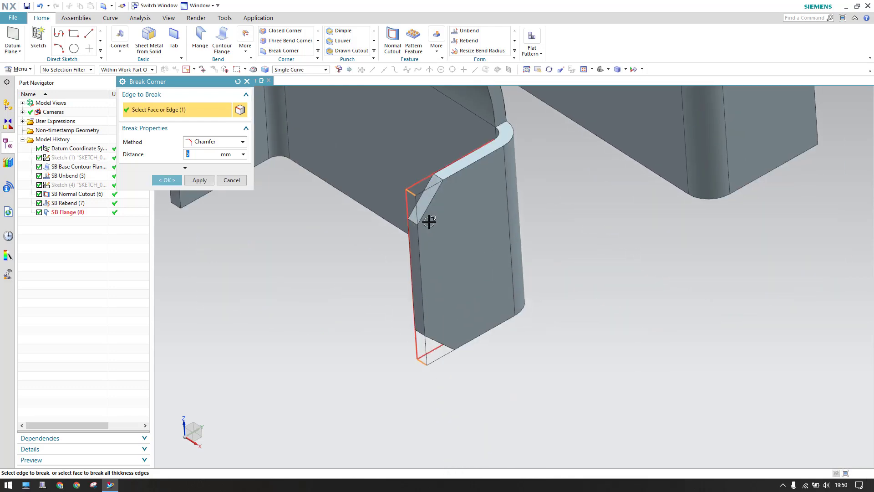
scroll(429, 221, "up", 2)
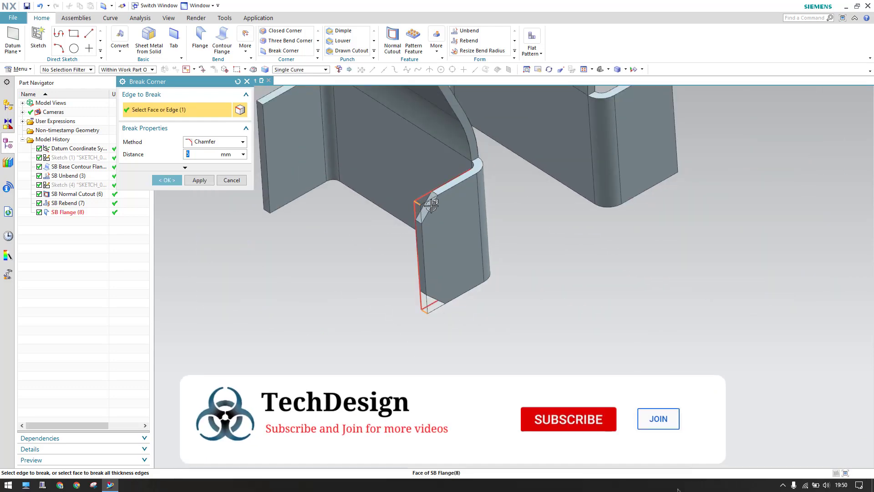
scroll(425, 202, "down", 3)
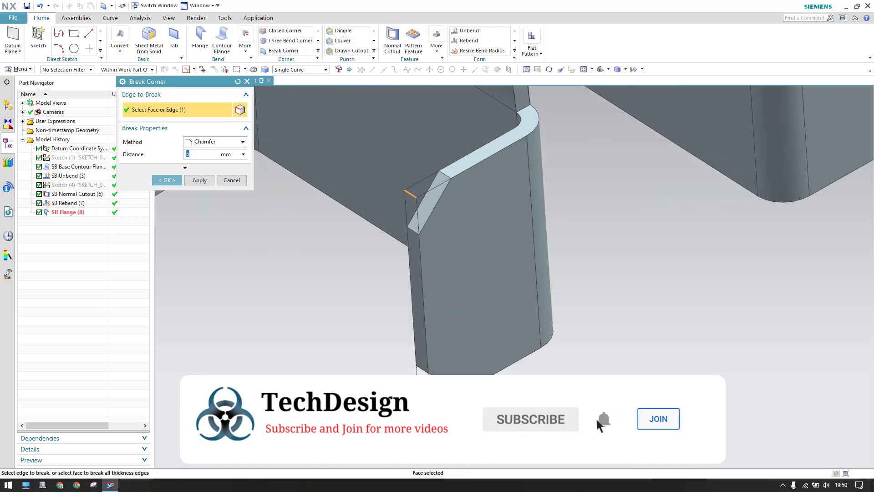
scroll(414, 204, "up", 2)
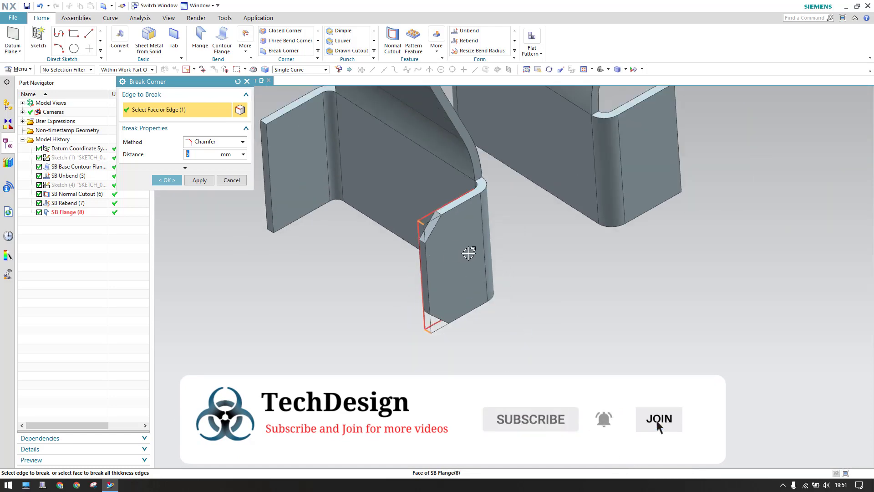
Add the faces of the other three flanges to the corner break and create the chamfers.
left_click(295, 160)
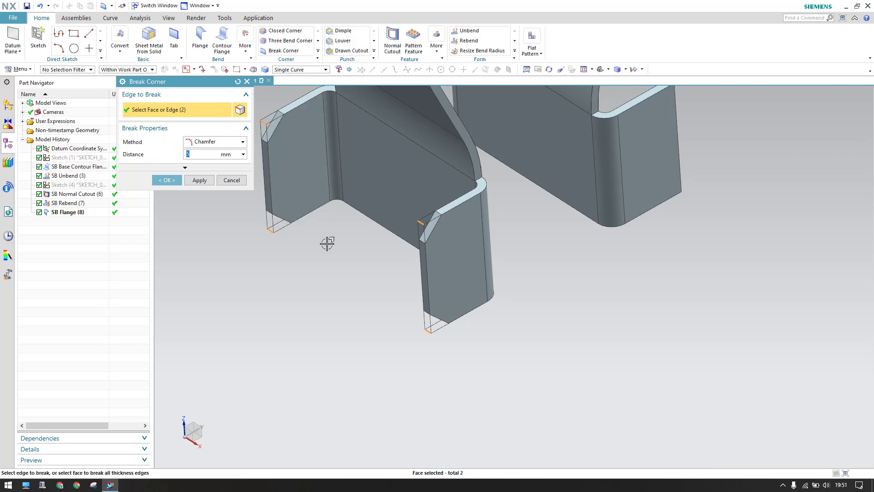
left_click(663, 160)
middle_click_drag(612, 240, 531, 324)
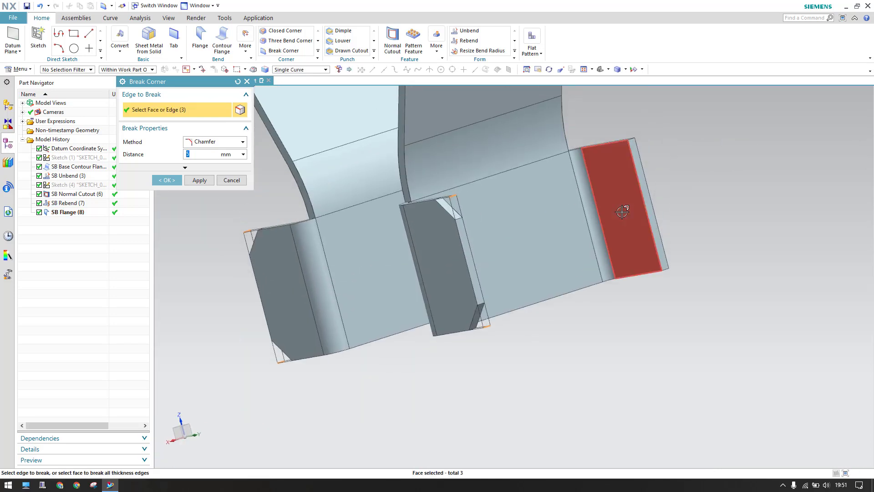
left_click(622, 212)
left_click(166, 180)
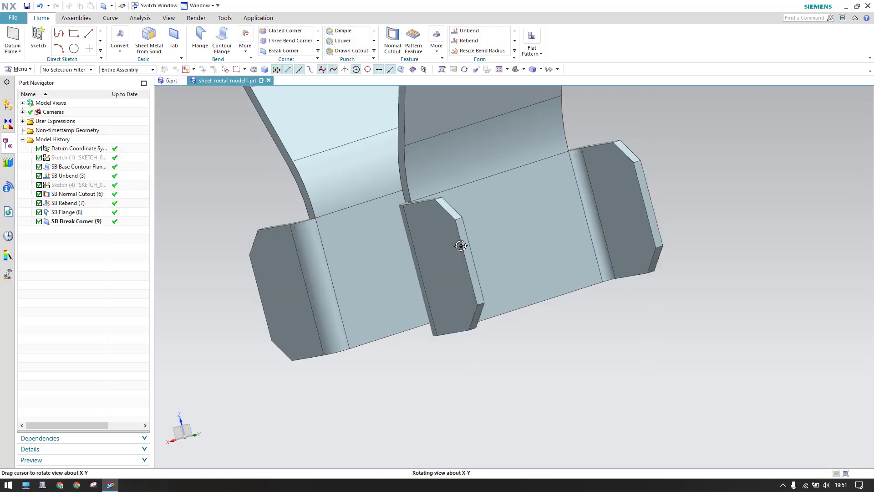
Create a sketch on the outer face of a chamfered flange and draw a 7 mm diameter circle near its middle.
middle_click_drag(460, 246, 504, 252)
scroll(503, 252, "up", 4)
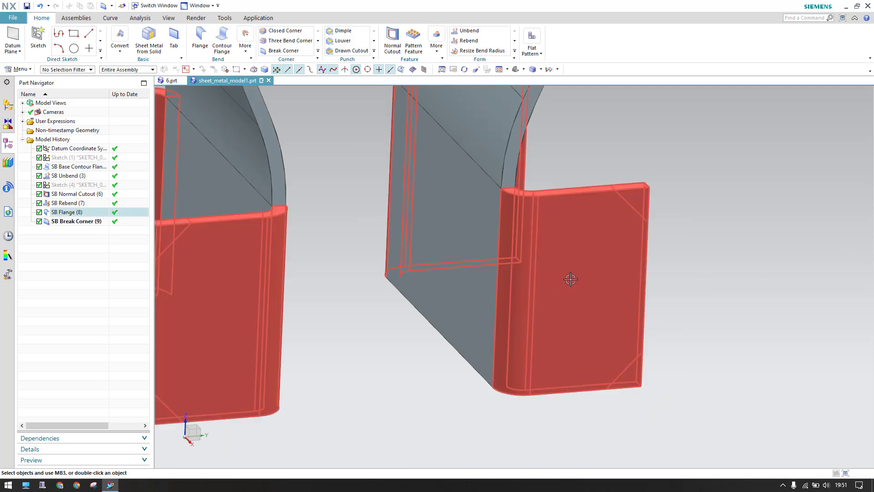
left_click(38, 38)
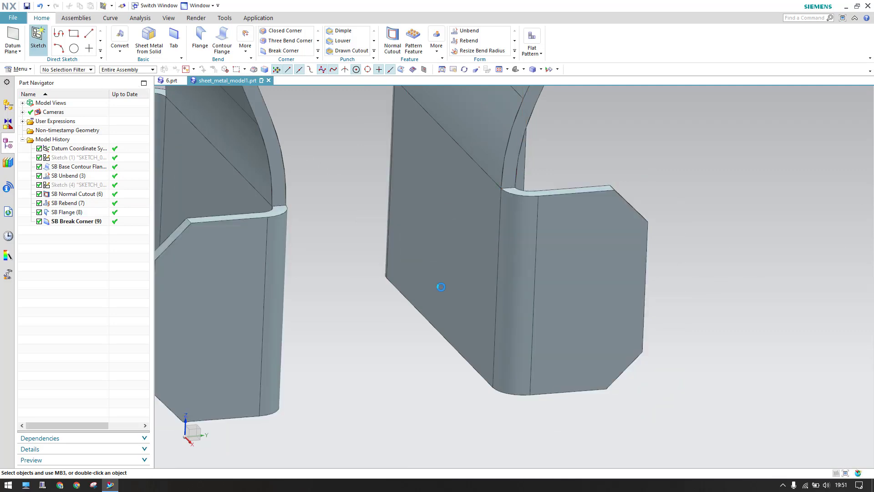
left_click(578, 309)
middle_click(648, 246)
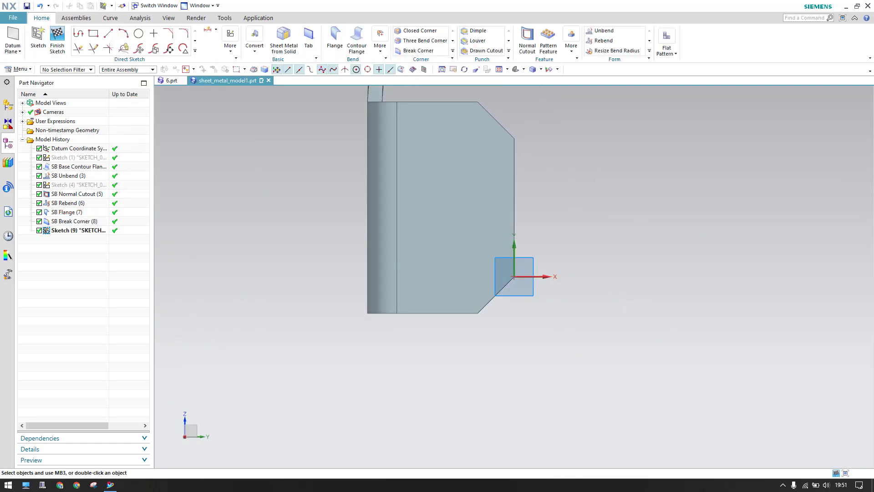
left_click(139, 34)
left_click(449, 196)
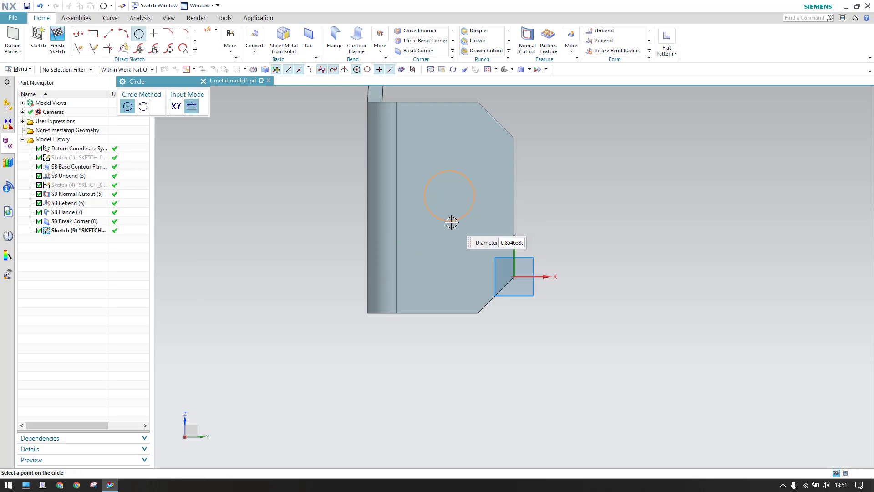
key("Return")
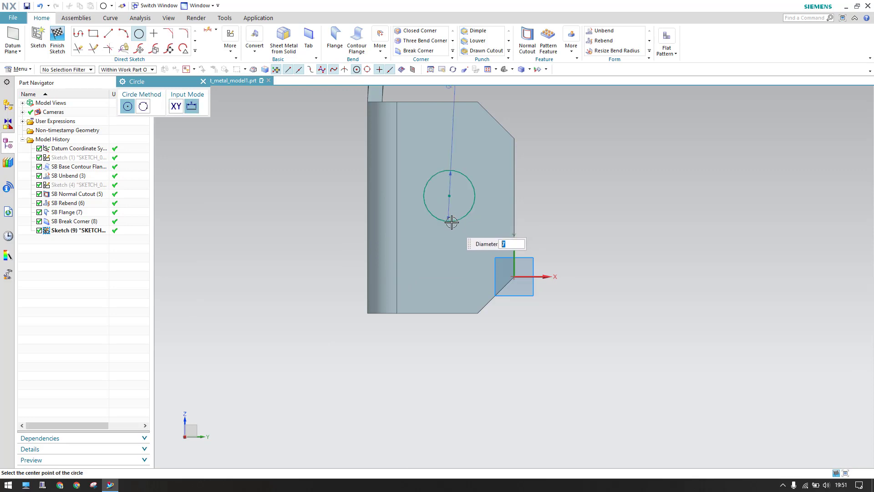
key("Escape")
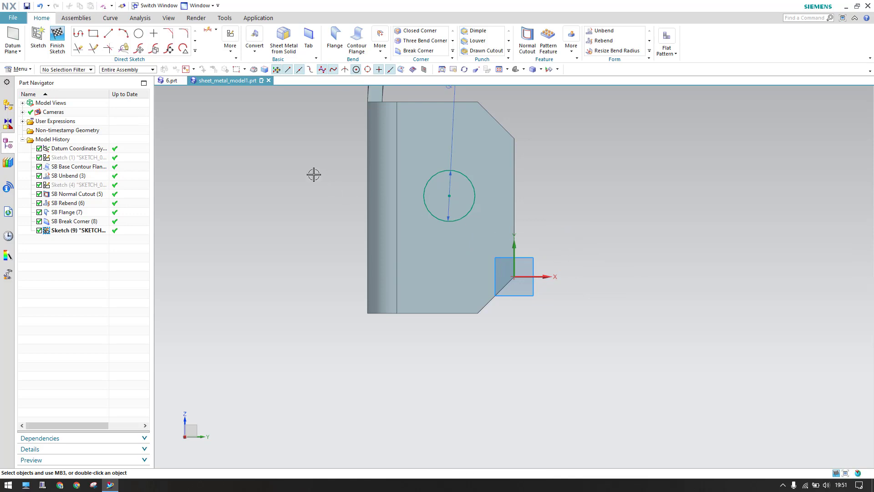
Apply a horizontal alignment constraint between the circle's centre and the midpoint of the flange's outer vertical edge.
key("c")
left_click(133, 129)
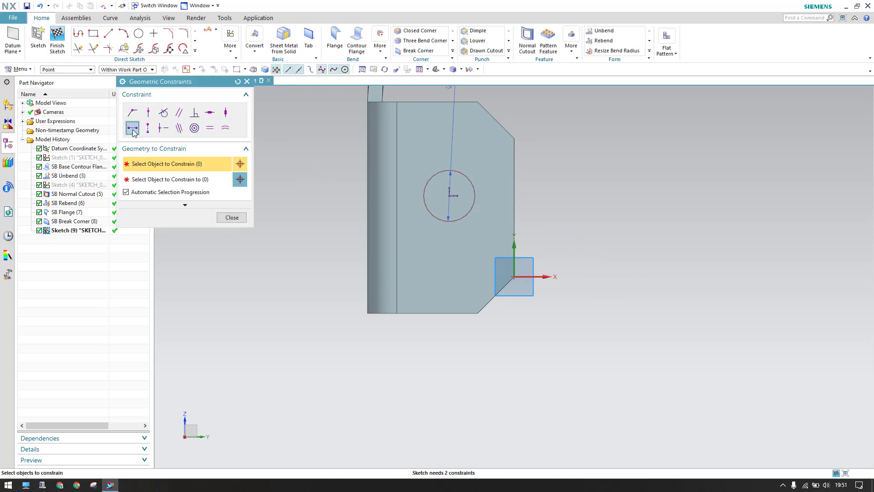
left_click(449, 196)
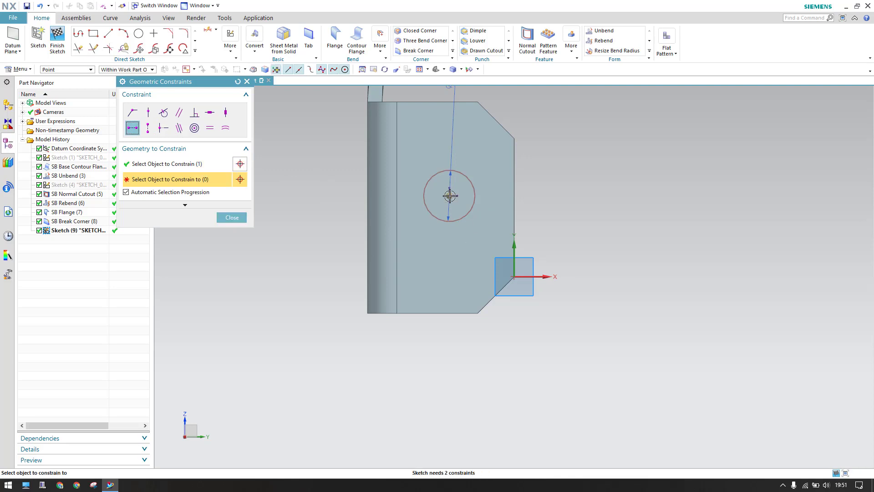
left_click(515, 206)
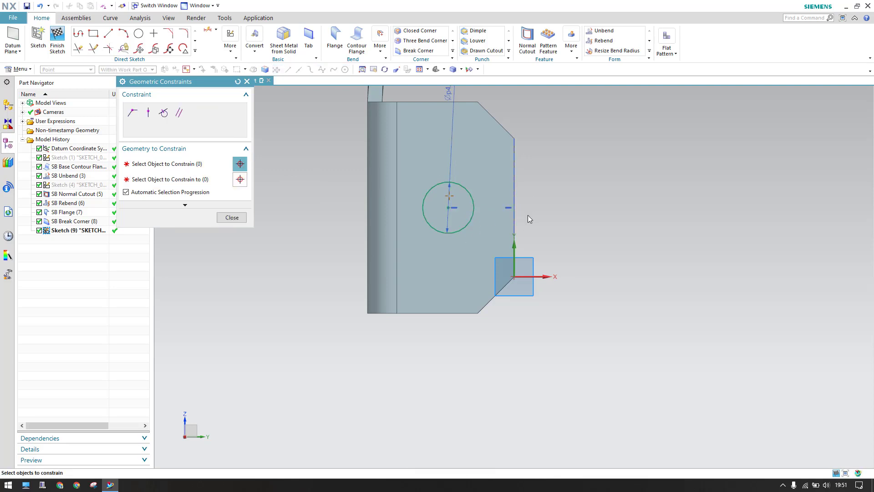
left_click(232, 218)
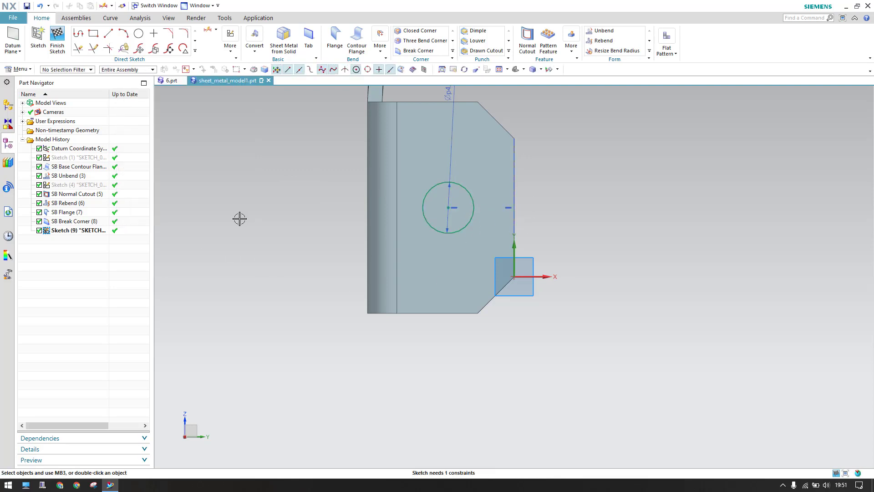
Dimension the circle's centre 7 mm horizontally from the flange's outer vertical edge.
key("d")
left_click(449, 208)
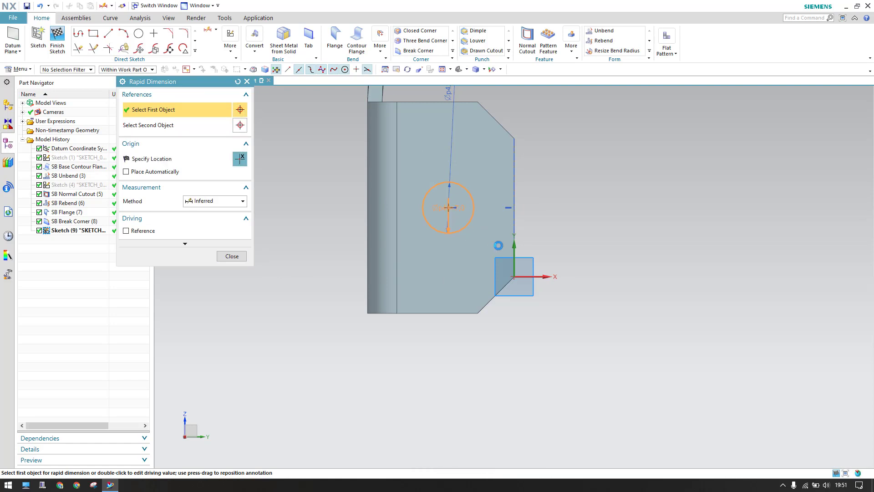
left_click(514, 228)
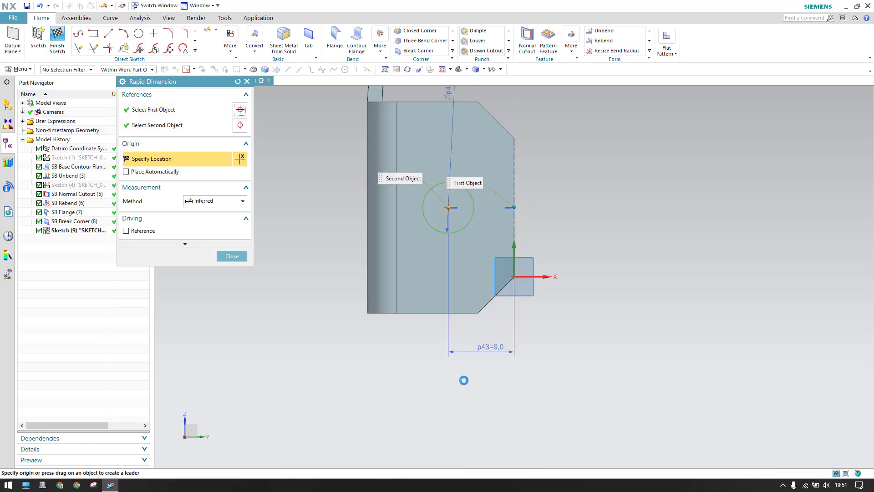
left_click(437, 382)
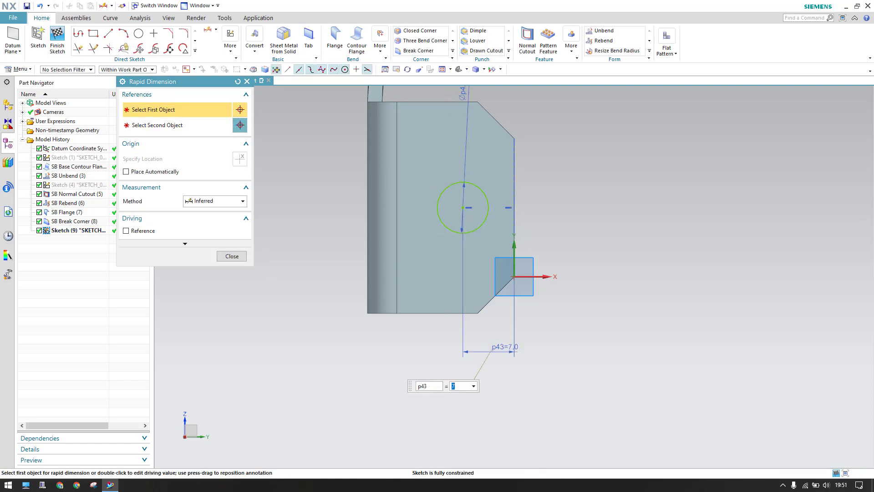
left_click(228, 257)
Mirror the circle about the datum coordinate system's XZ plane onto the opposite flange and finish the sketch.
scroll(439, 295, "down", 5)
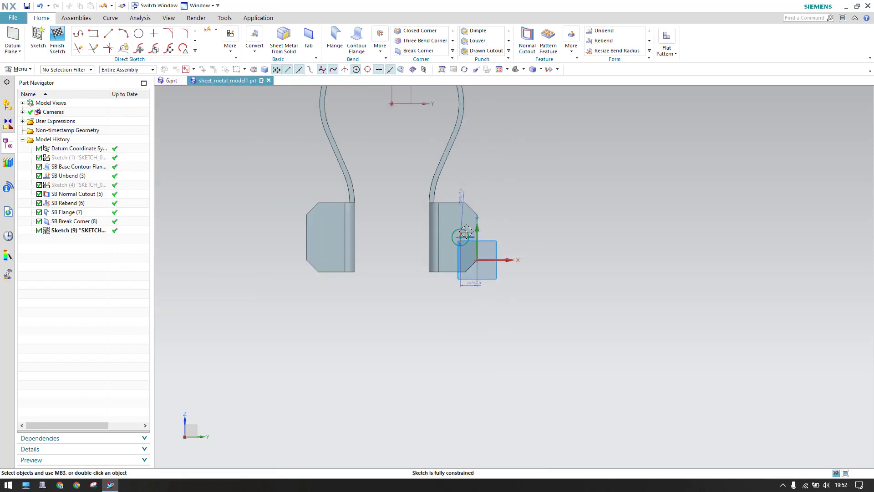
left_click(195, 51)
left_click(86, 124)
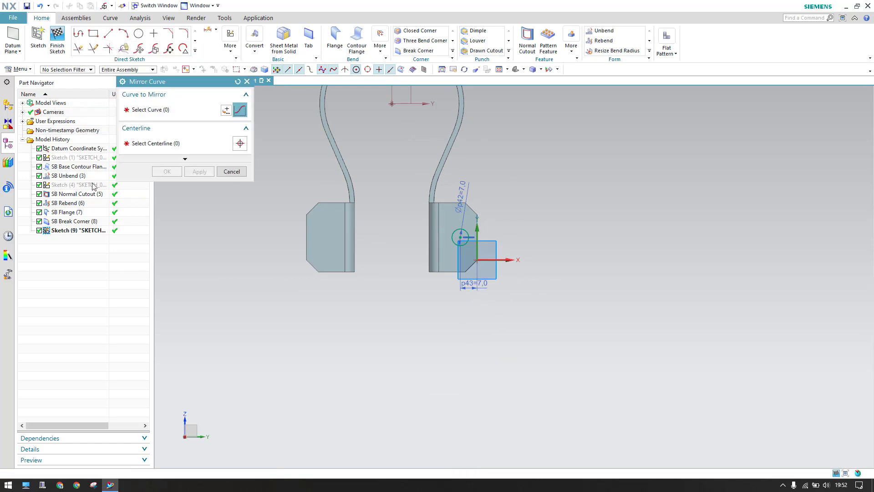
left_click(453, 234)
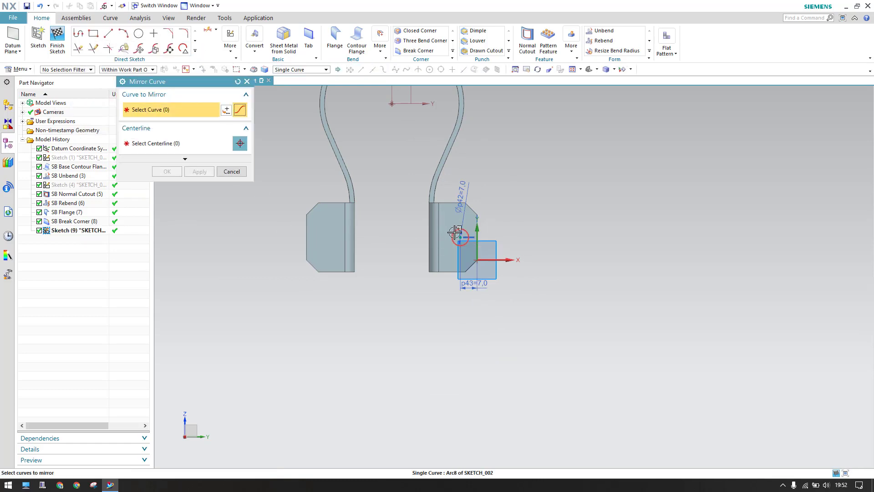
left_click(202, 146)
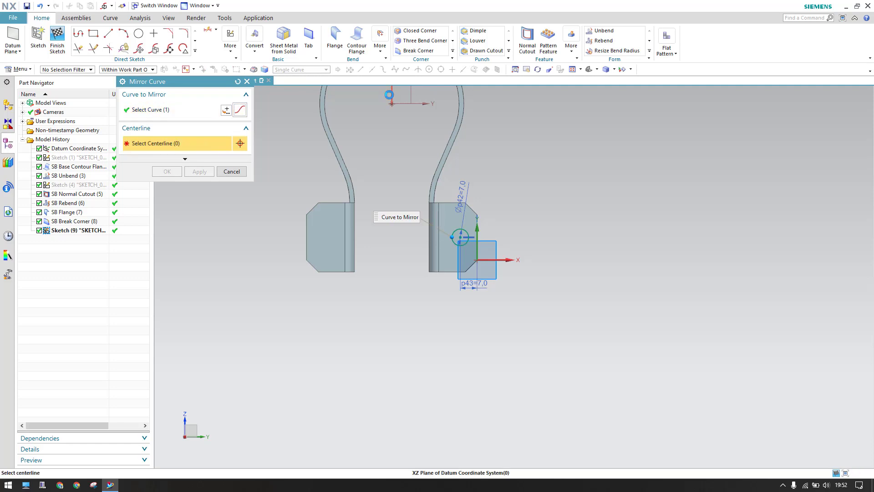
left_click(391, 94)
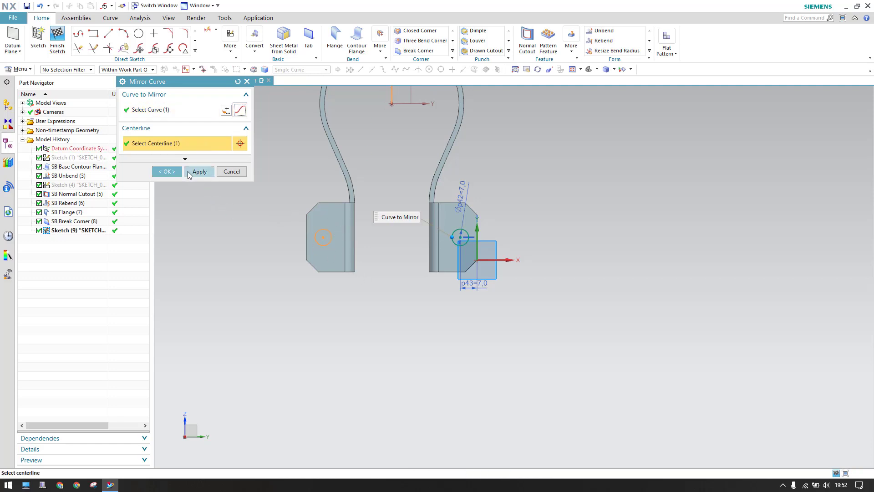
left_click(168, 171)
scroll(278, 239, "up", 2)
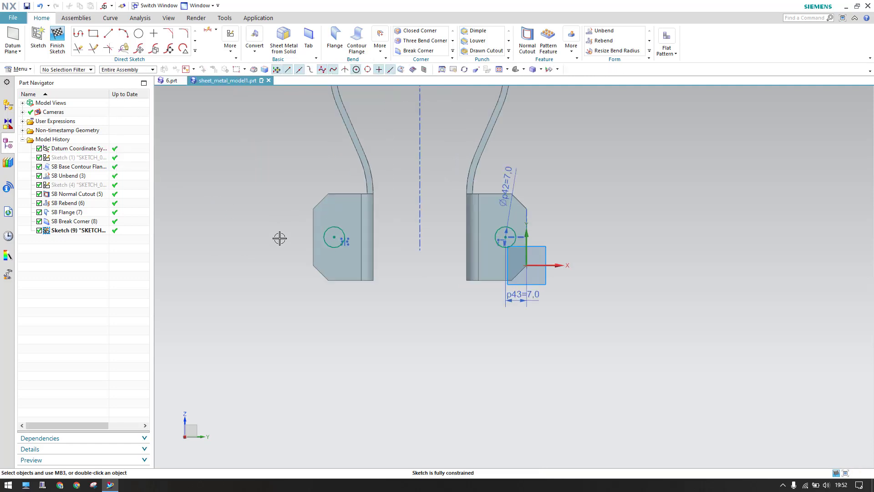
left_click(61, 53)
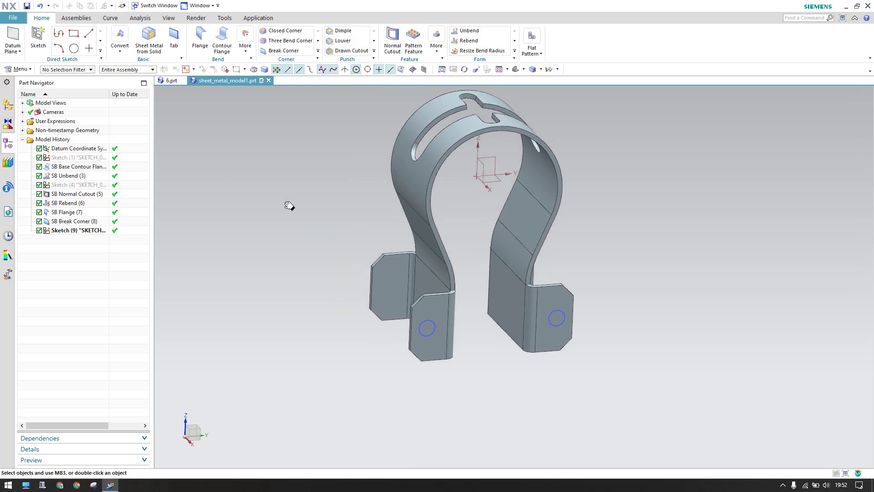
Start a Normal Cutout using the sketch with the two flange circles as the section.
left_click(392, 45)
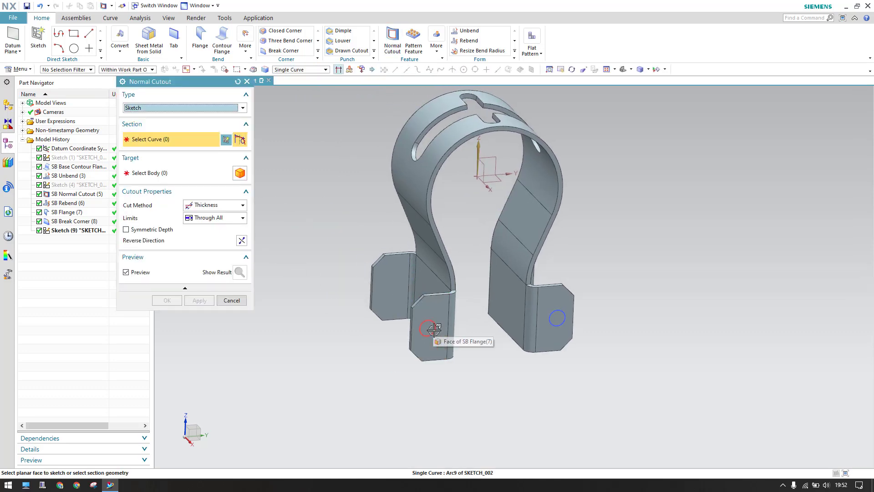
left_click(84, 230)
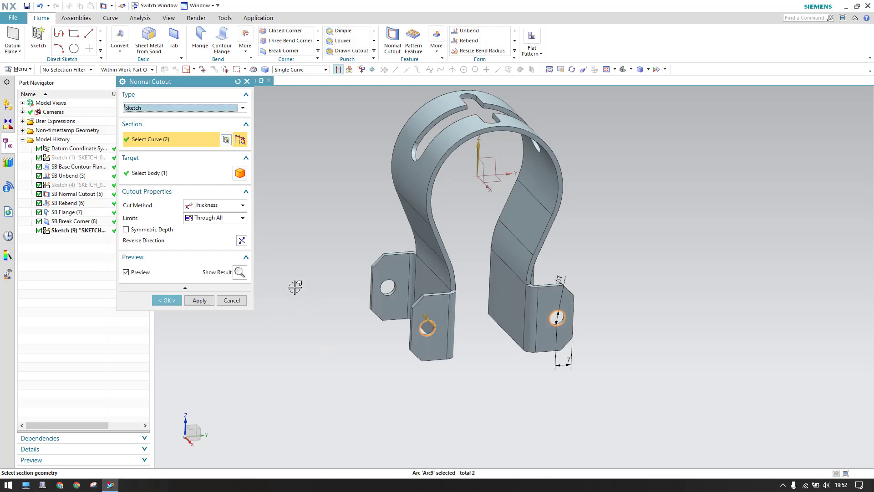
Try the Value limit for the hole cutout and return the limits to Through All.
left_click(208, 218)
left_click(204, 231)
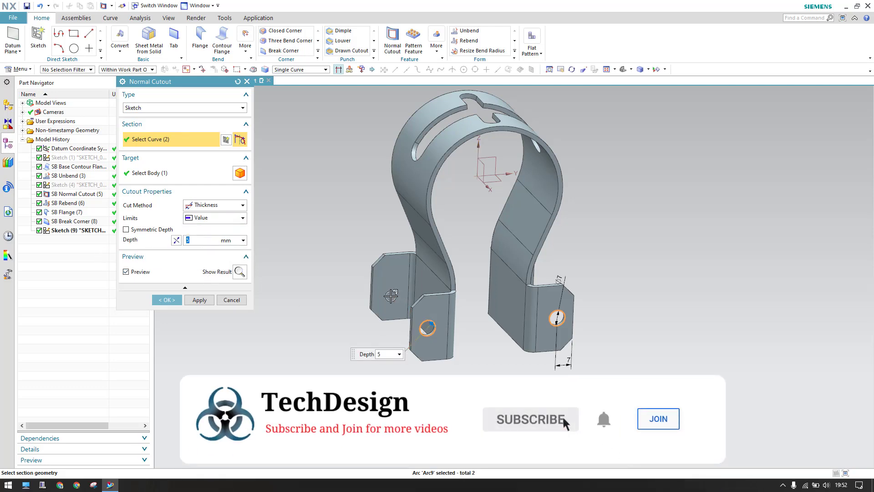
left_click(217, 218)
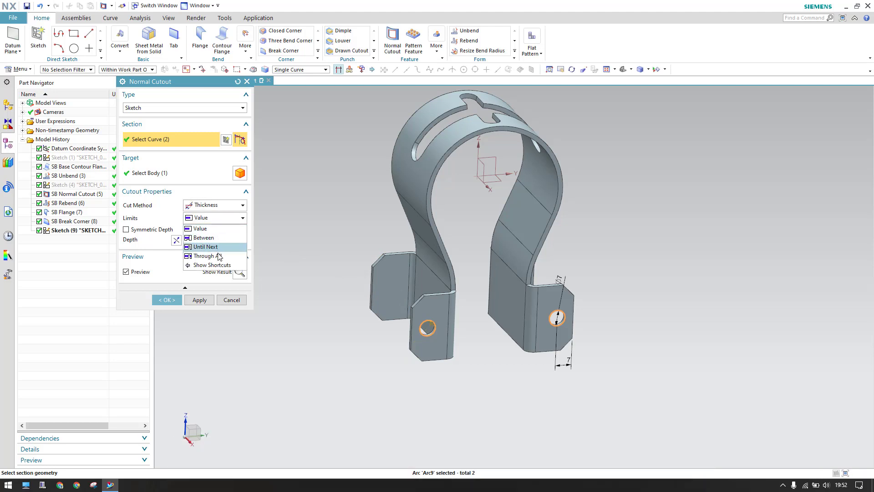
left_click(218, 254)
Check the hole preview on the flanges and create the cutout with the Thickness method and Through All limits.
scroll(430, 334, "up", 2)
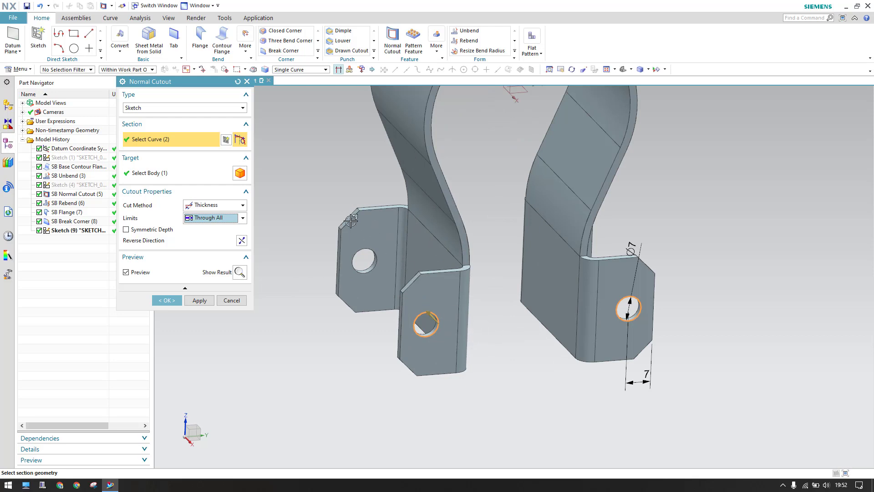
scroll(436, 312, "down", 3)
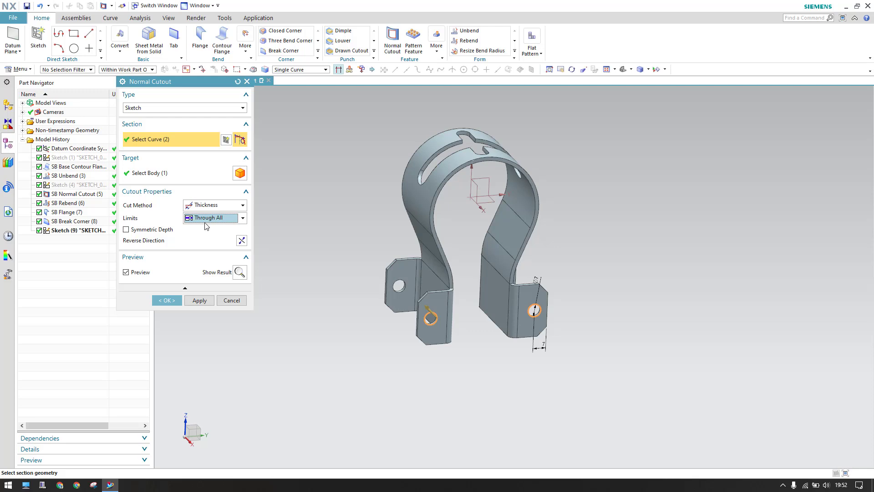
scroll(365, 338, "up", 2)
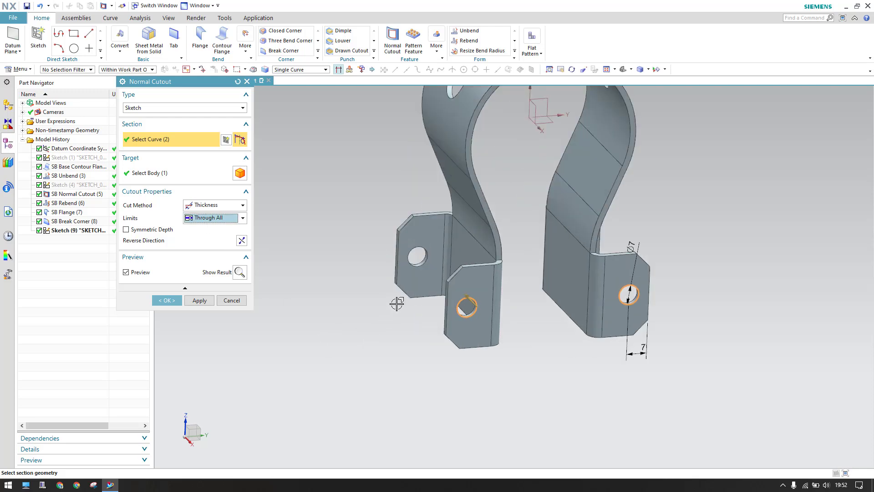
scroll(396, 303, "down", 3)
left_click(167, 301)
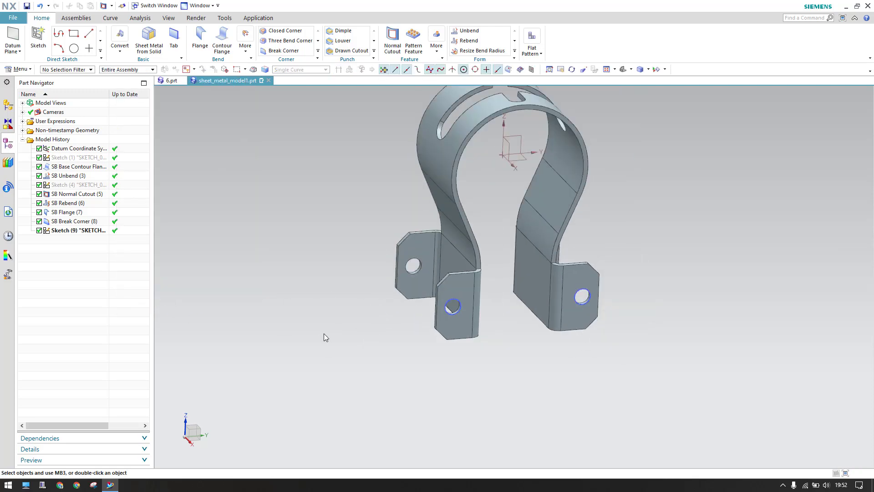
Create a sketch on the flat outer face of the leg between two flanges and draw a rectangle about 26 by 9 mm.
middle_click_drag(399, 335, 432, 324)
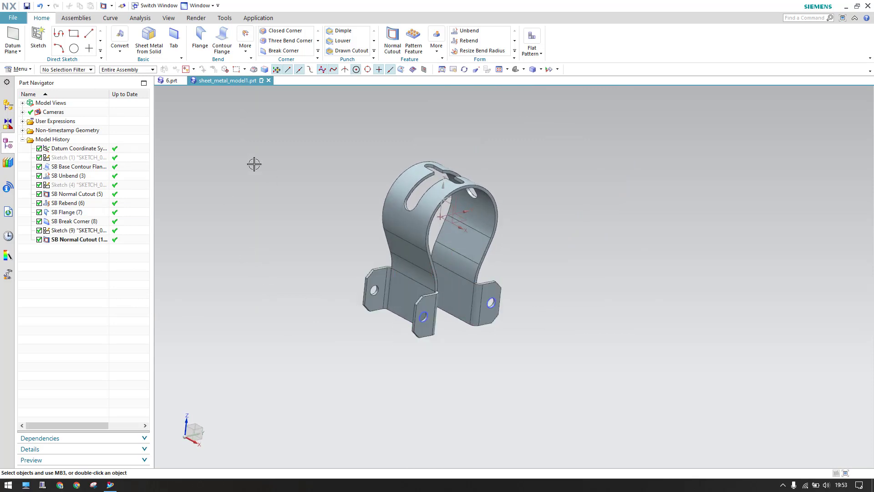
left_click(39, 37)
left_click(393, 292)
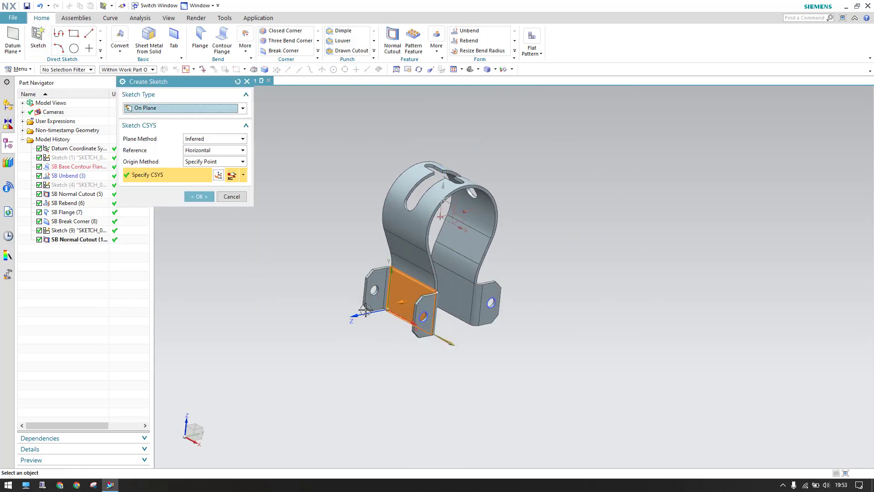
middle_click(303, 298)
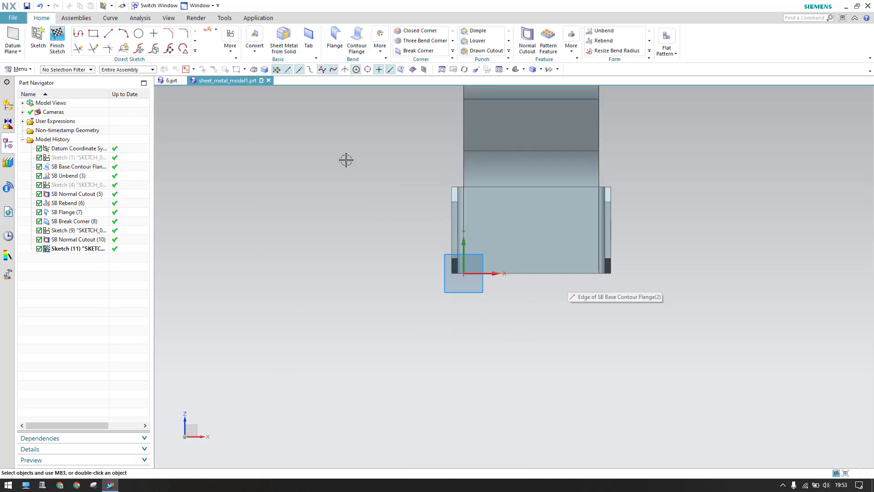
left_click(94, 33)
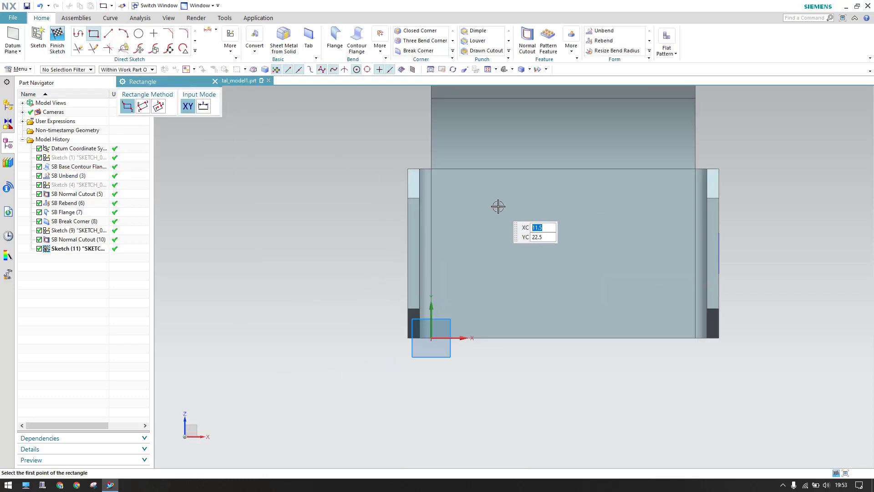
left_click(490, 226)
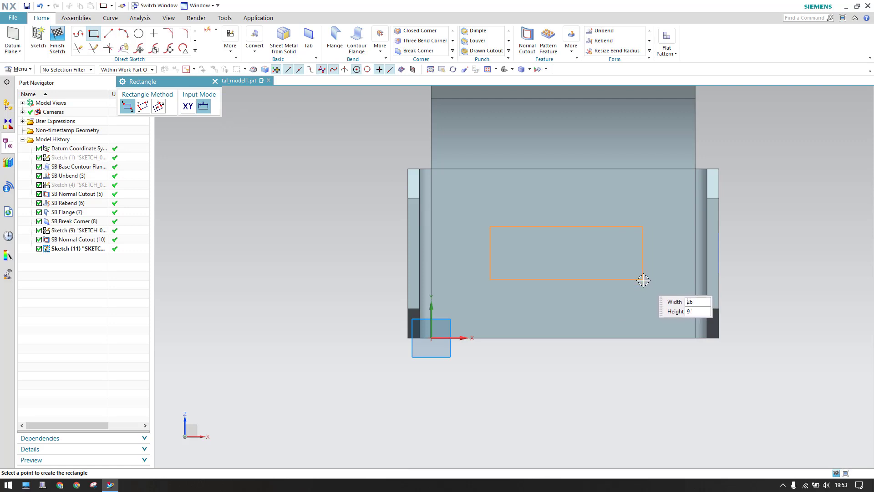
left_click(642, 278)
key("Escape")
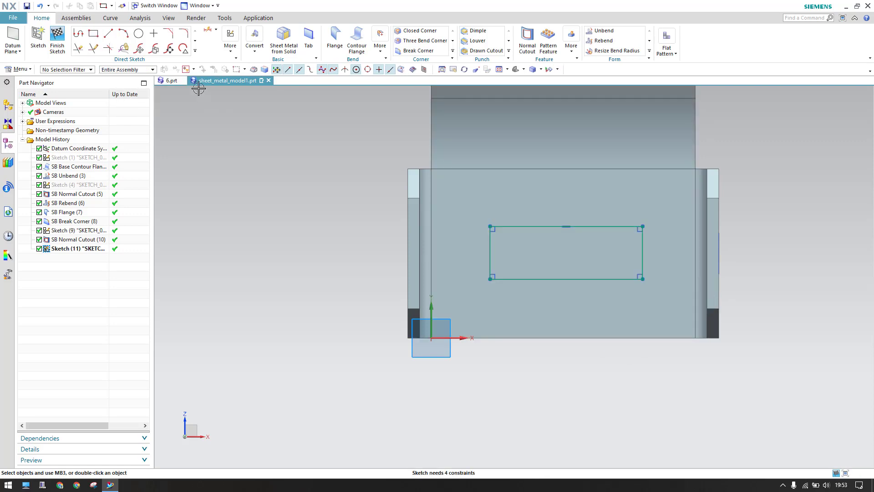
Dimension the rectangle's horizontal width and set it to 22 mm.
left_click(219, 35)
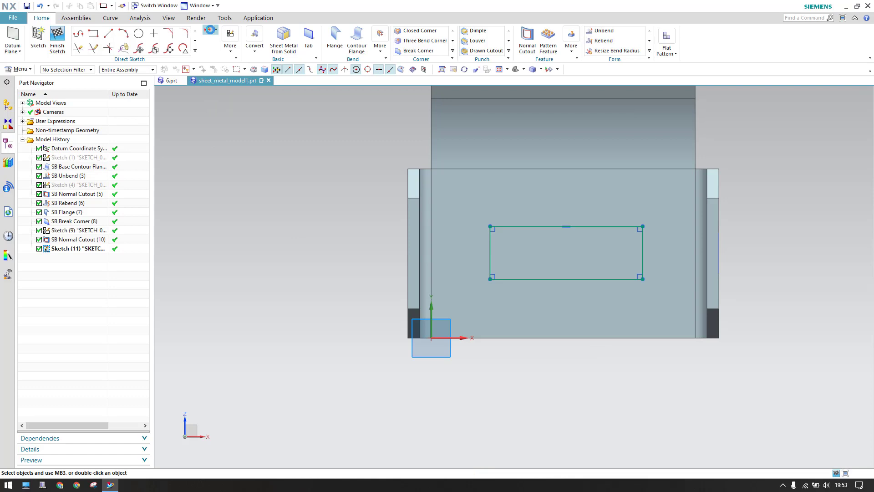
left_click(542, 279)
left_click(545, 386)
type("22")
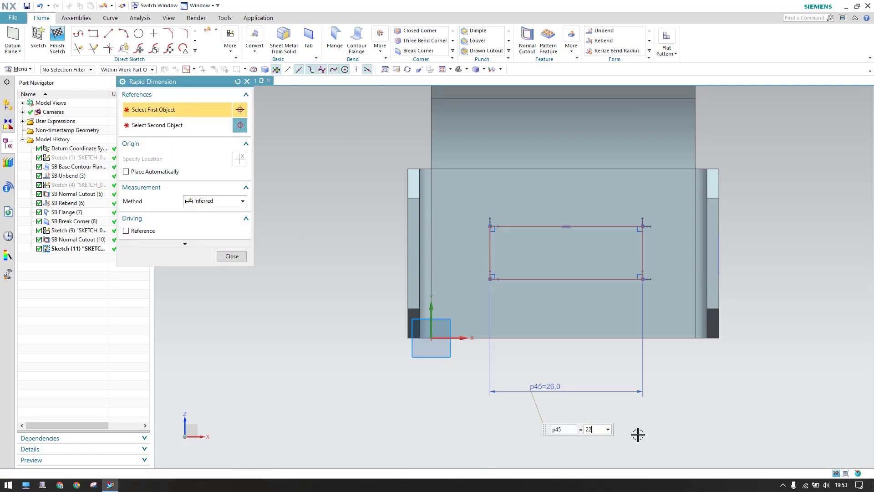
key("Return")
key("Escape")
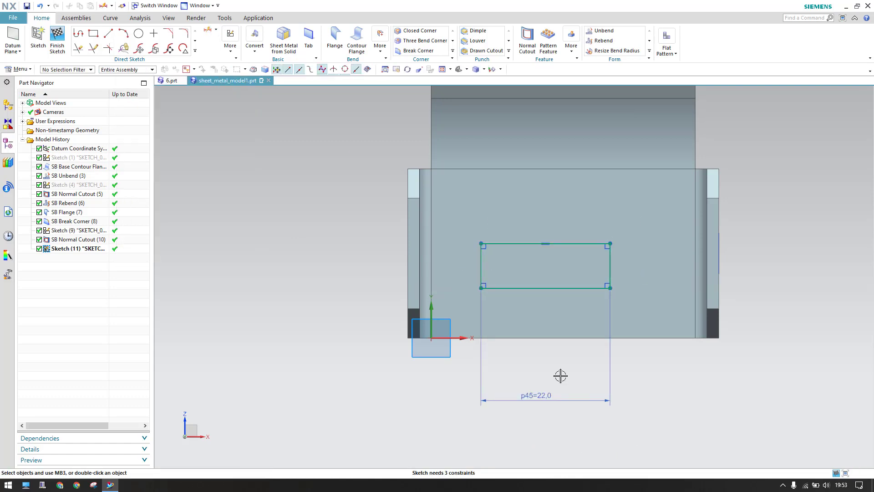
Vertically align the midpoint of the rectangle's upper line with the midpoint of the leg face's upper edge.
key("c")
left_click(148, 129)
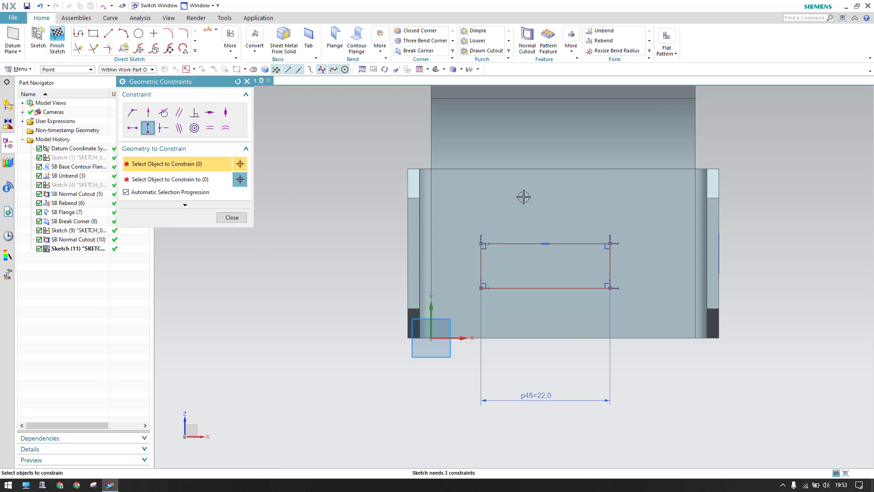
left_click(545, 243)
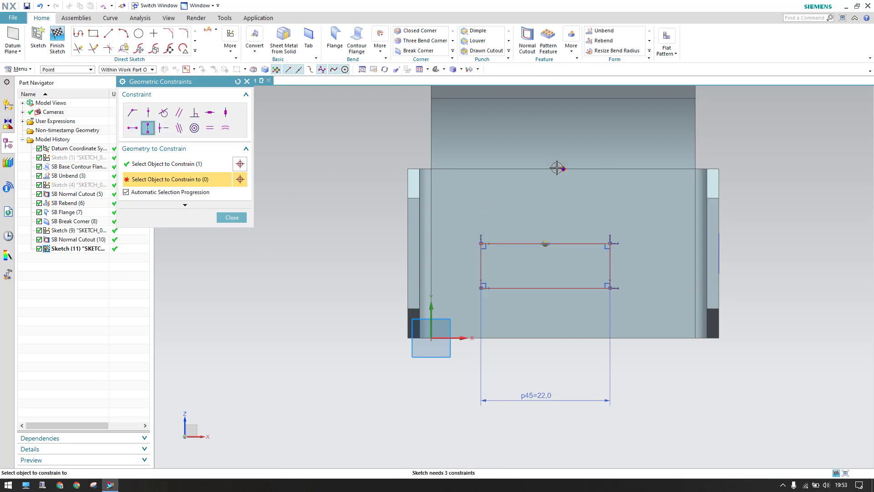
left_click(557, 168)
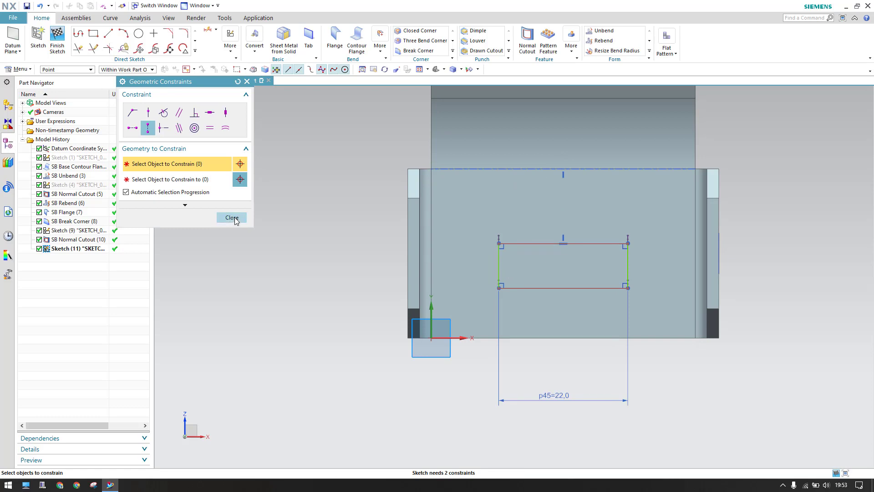
Try a vertical alignment between the midpoints of the rectangle's left side and the leg face's left edge, suppressing further conflict messages.
left_click(500, 265)
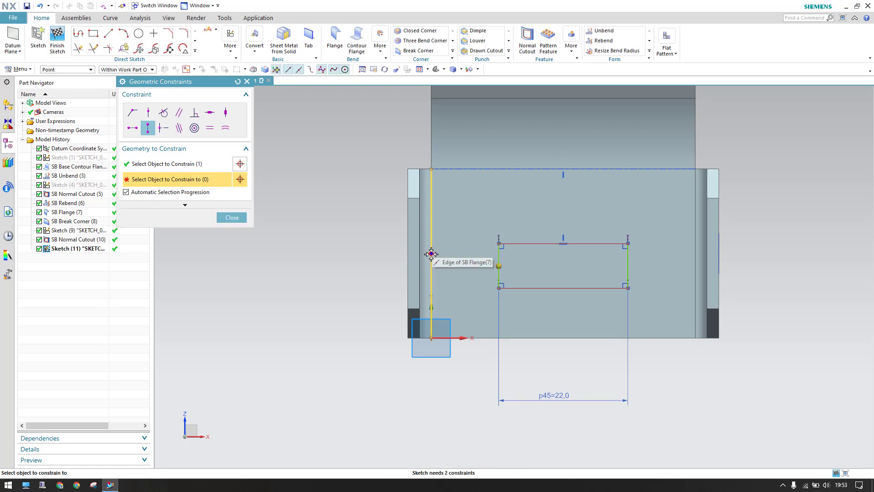
left_click(431, 253)
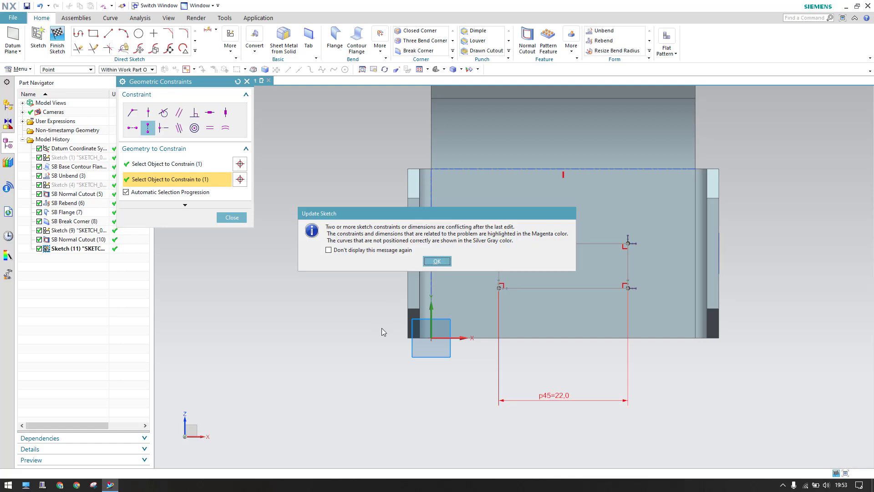
left_click(401, 251)
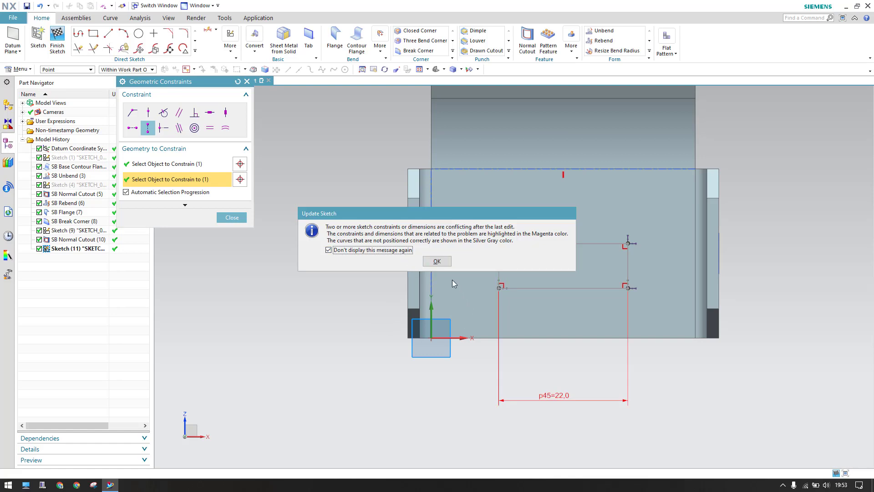
left_click(437, 262)
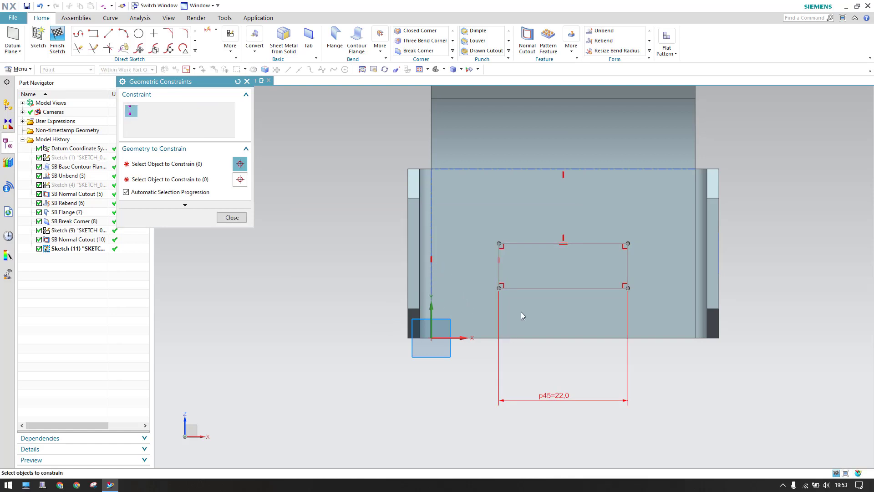
Delete the conflicting vertical alignment constraint from the sketch.
right_click(436, 261)
left_click(438, 264)
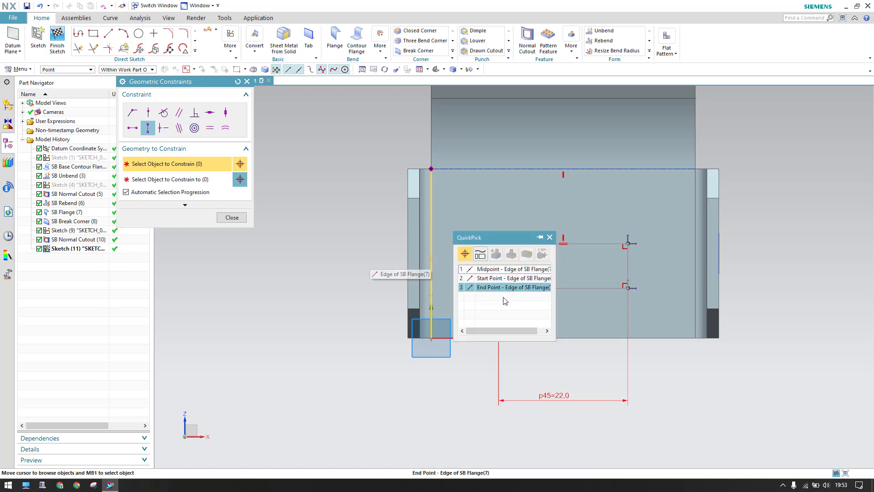
left_click(549, 238)
right_click(499, 262)
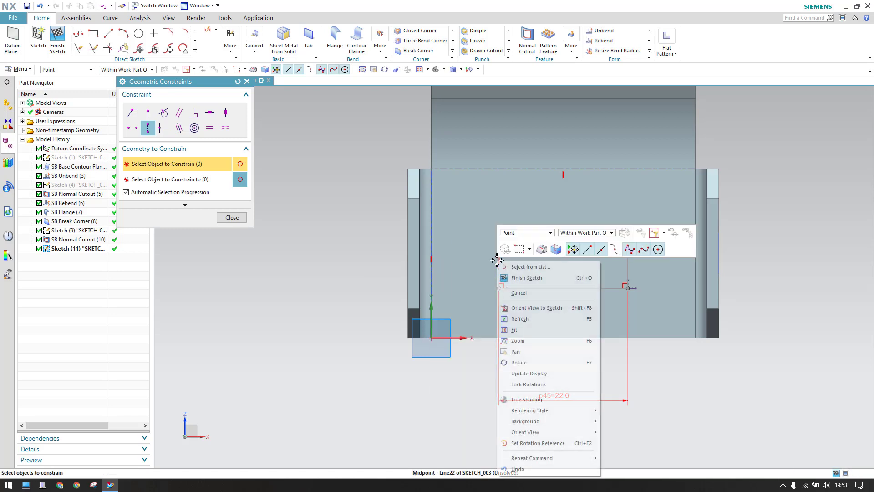
left_click(526, 269)
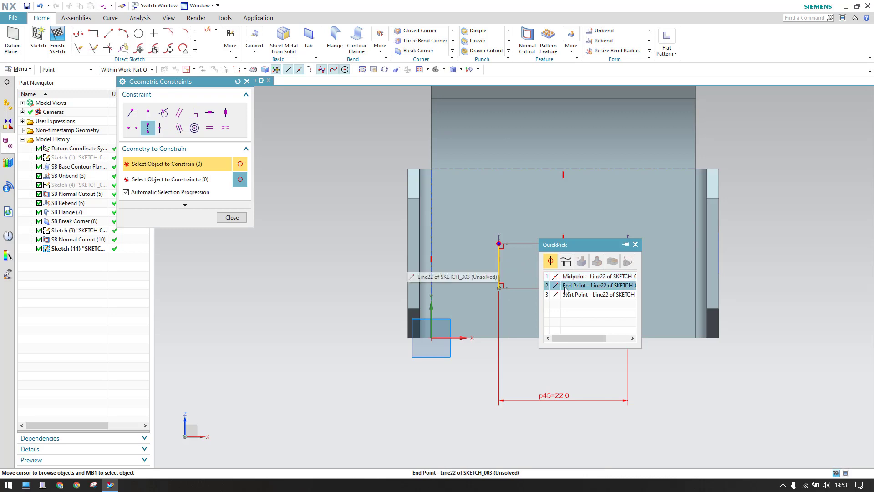
left_click(583, 278)
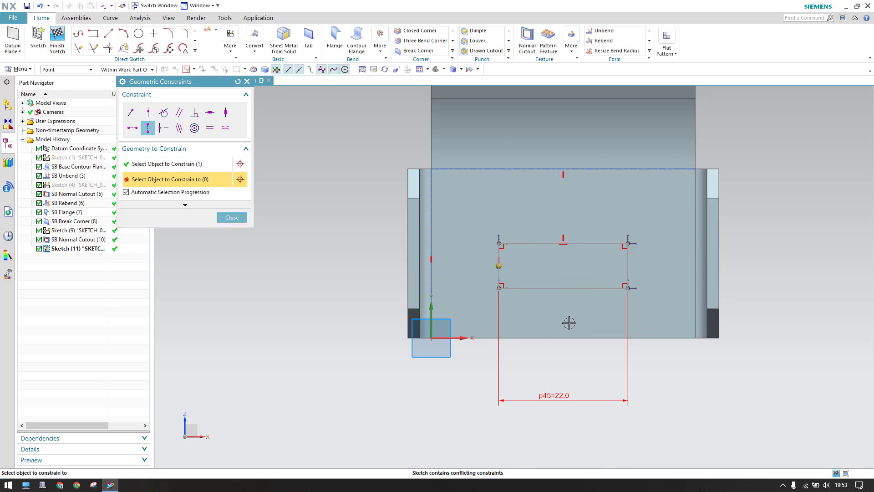
key("Escape")
right_click(564, 236)
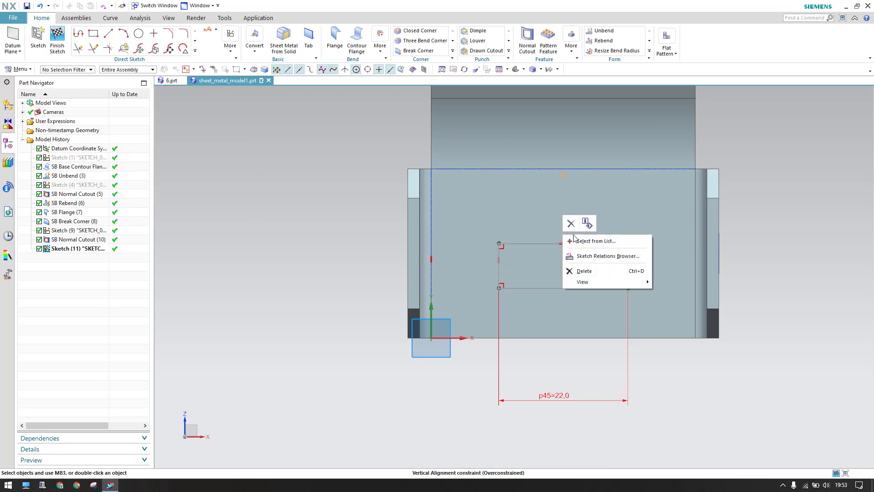
left_click(570, 223)
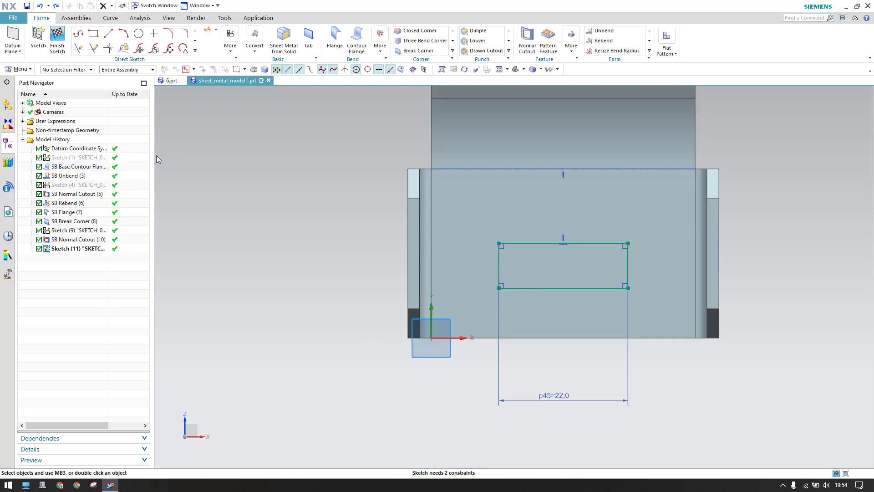
Horizontally align the midpoint of the rectangle's left side with the midpoint of the leg face's left edge.
key("c")
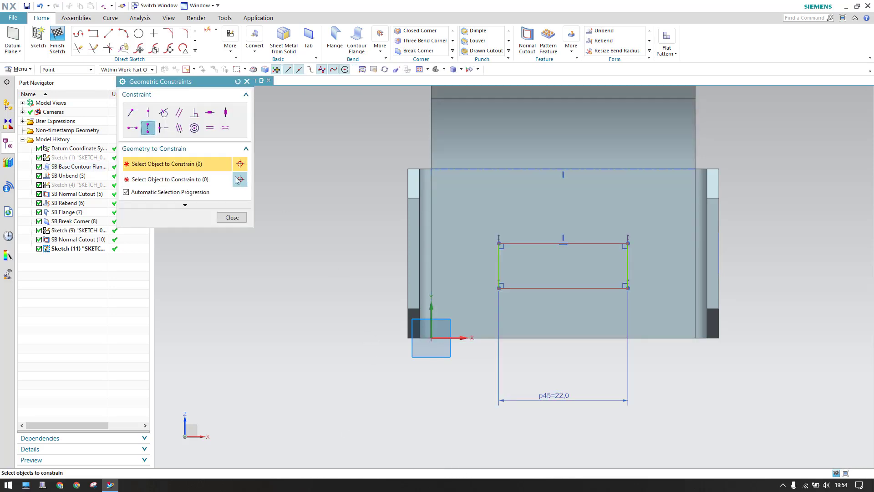
left_click(132, 128)
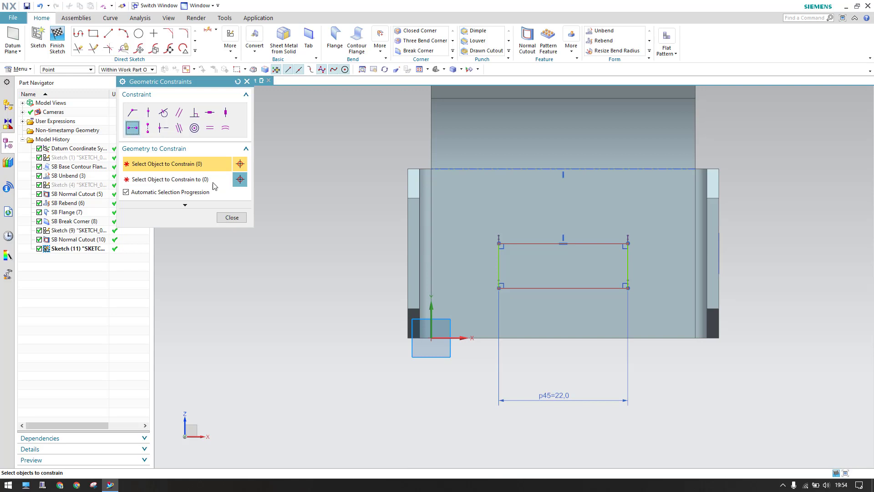
left_click(499, 264)
left_click(430, 255)
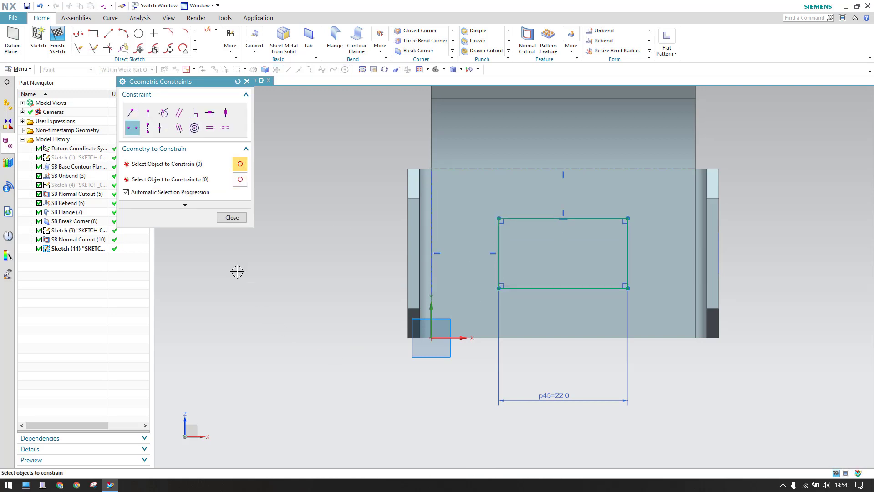
left_click(231, 217)
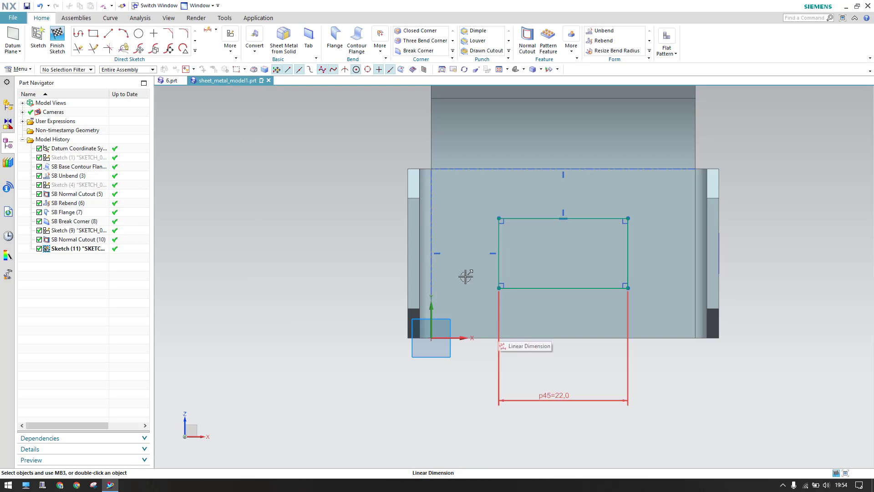
Draw two circles centred on the midpoints of the rectangle's short sides, each passing through the lower corner of its side.
left_click(139, 40)
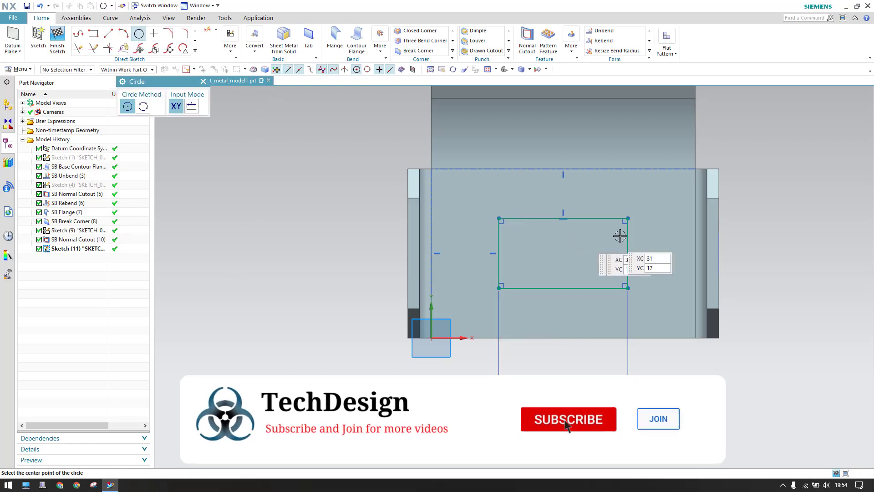
left_click(628, 254)
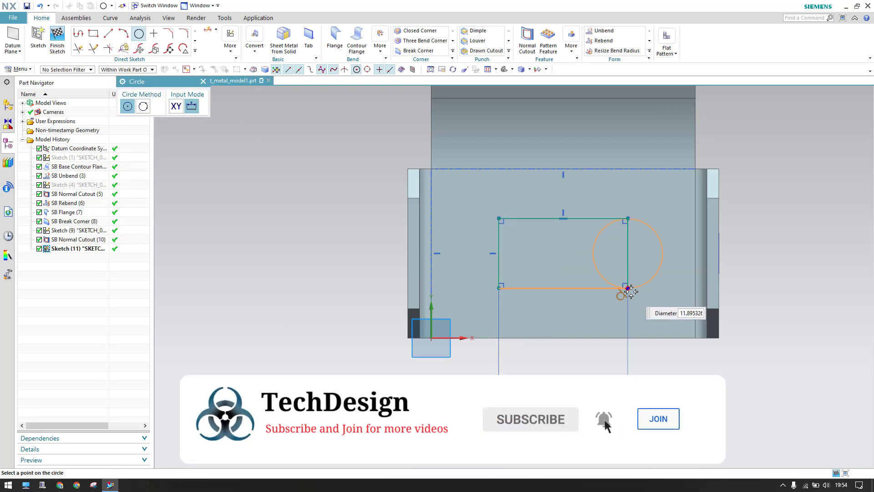
left_click(628, 287)
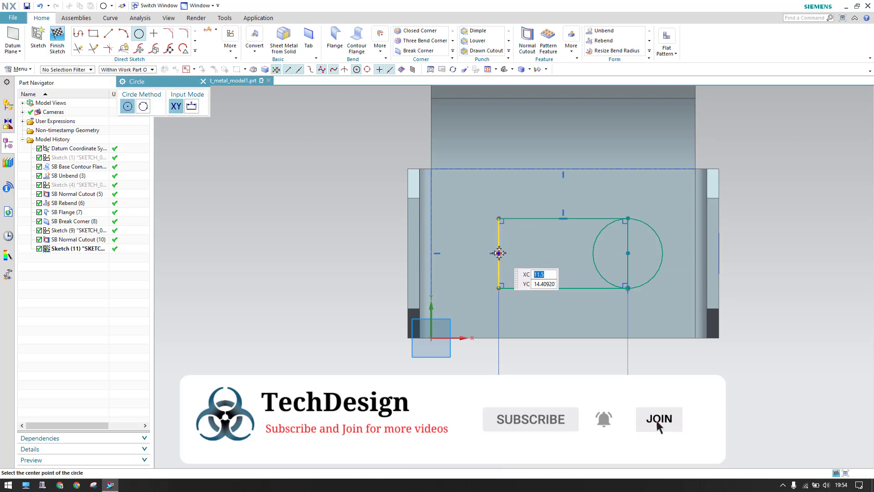
left_click(498, 253)
left_click(500, 287)
key("Escape")
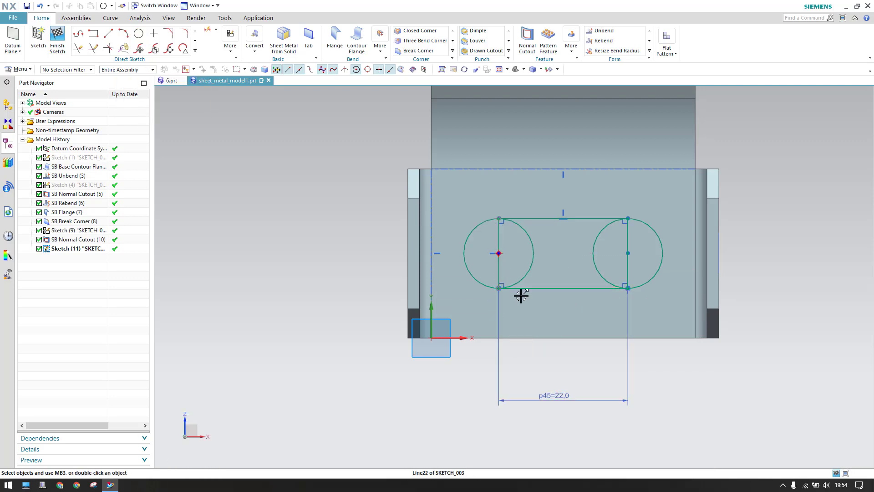
Dimension the rectangle's left side, set it to 10 mm, and finish the sketch.
key("d")
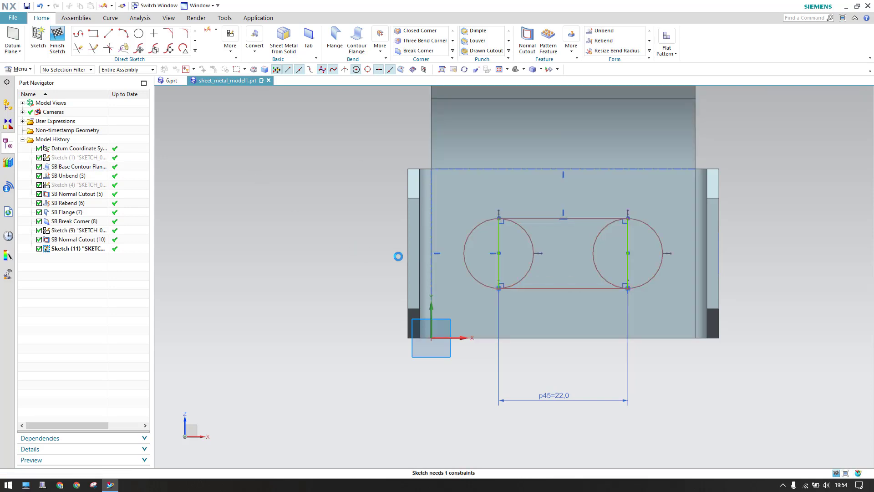
left_click(501, 233)
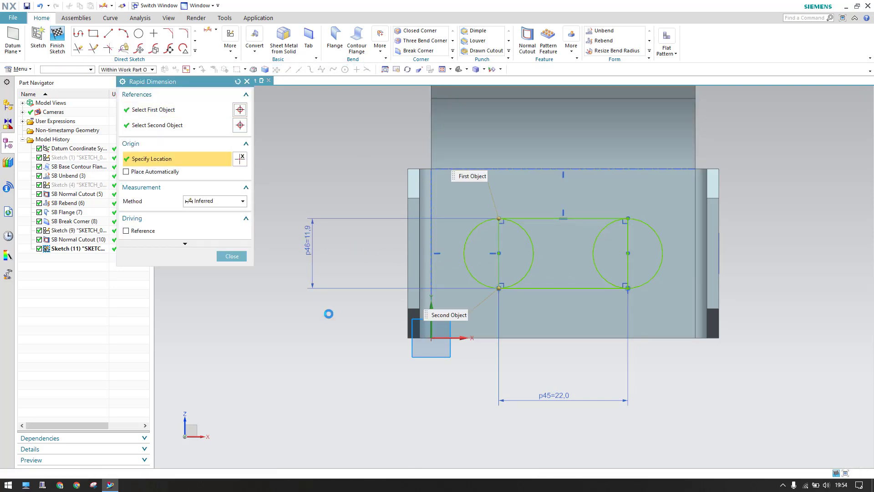
left_click(337, 308)
type("10")
key("Return")
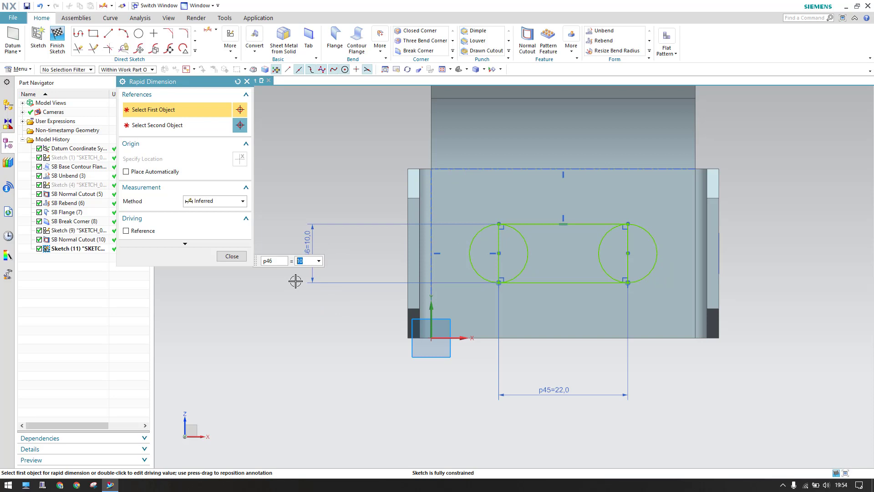
left_click(235, 259)
left_click(68, 43)
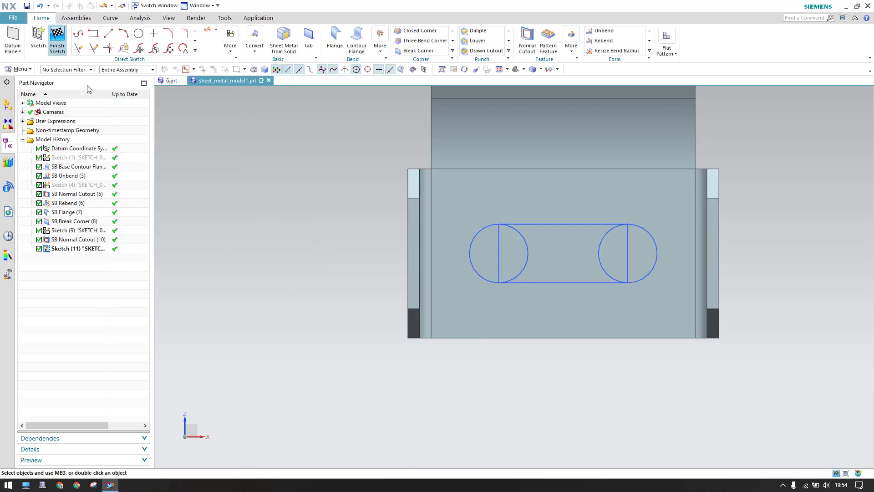
Start a Normal Cutout with the preview off and select the slot's outer arcs and two long lines as the section.
scroll(350, 226, "up", 3)
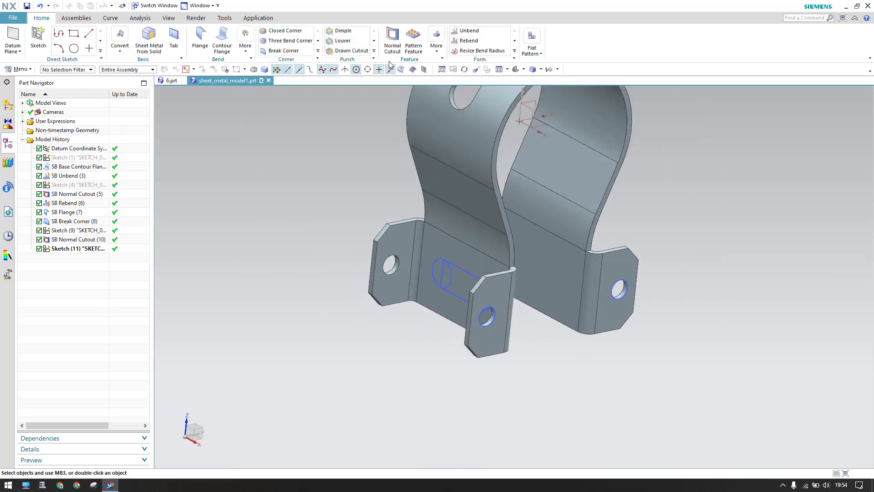
left_click(392, 40)
middle_click_drag(303, 258, 304, 251)
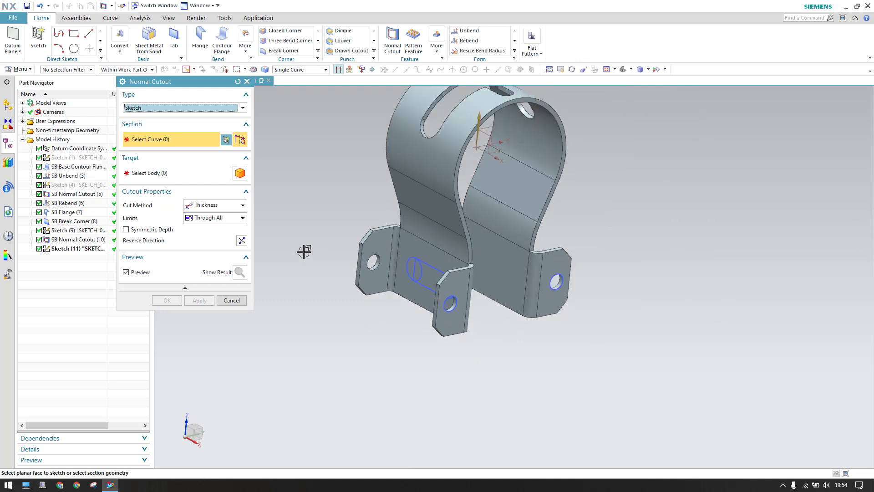
scroll(304, 251, "up", 2)
scroll(436, 263, "up", 3)
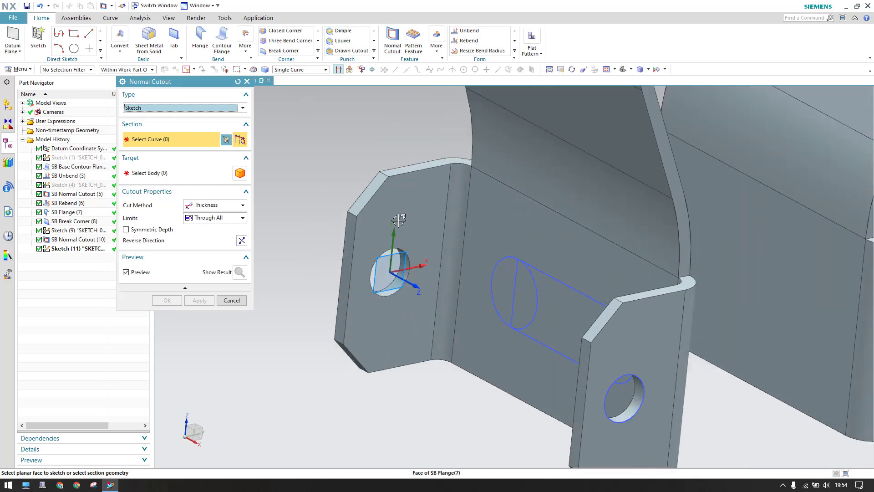
left_click(137, 272)
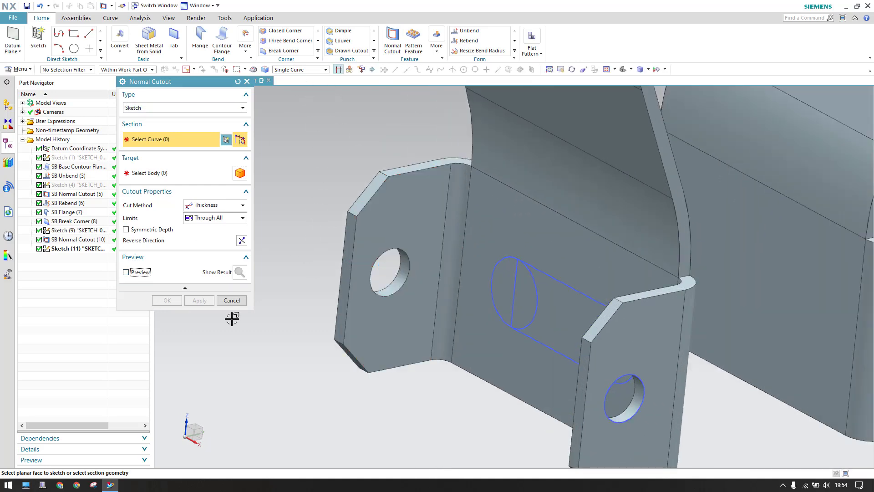
left_click(502, 263)
left_click(559, 281)
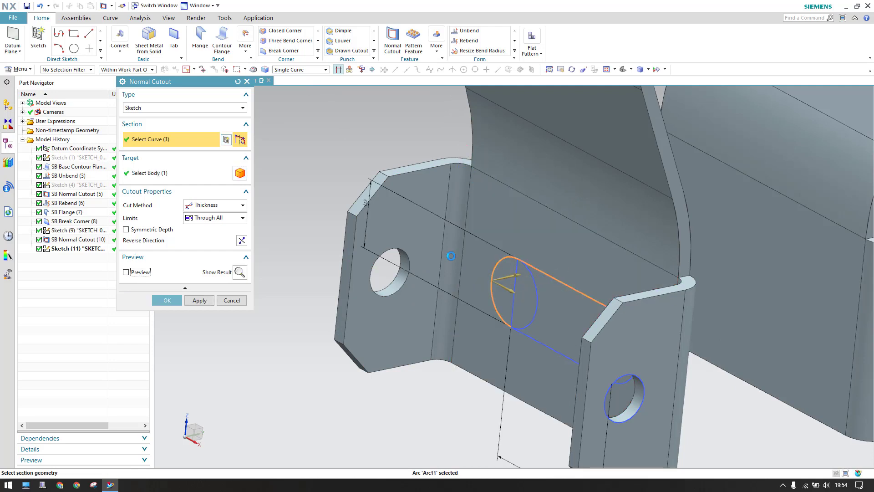
mouse_move(451, 255)
middle_mouse_down()
mouse_move(469, 241)
mouse_move(528, 271)
mouse_move(564, 273)
middle_mouse_up()
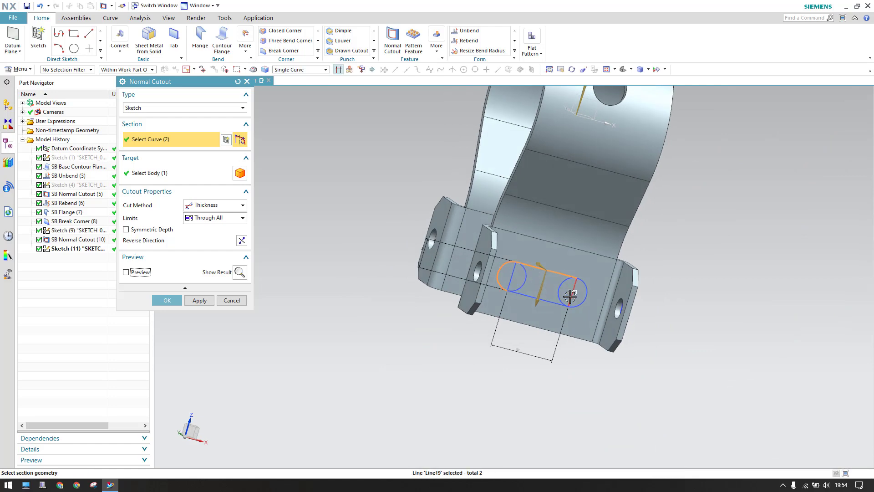
scroll(599, 267, "up", 4)
left_click(569, 310)
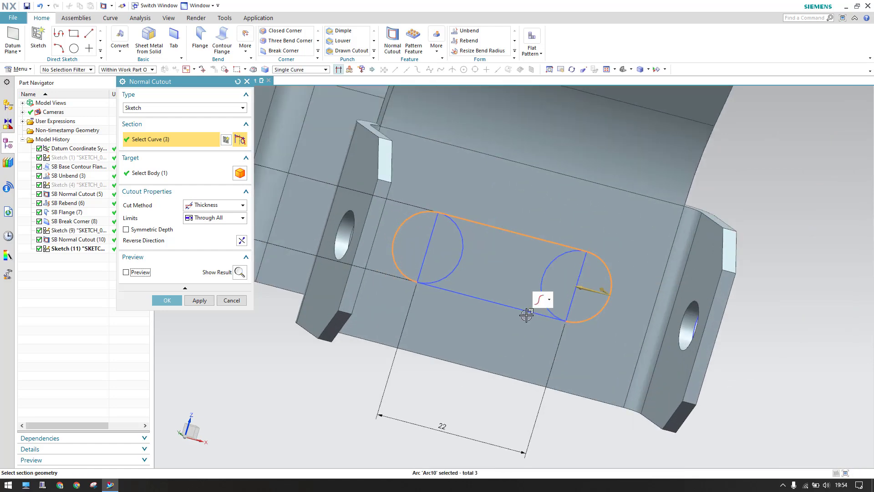
left_click(526, 310)
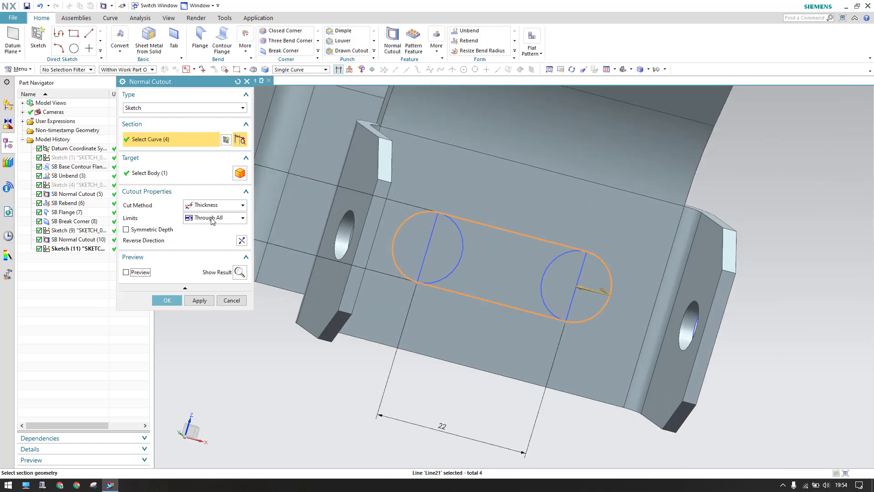
Preview the slot through both legs and create the cutout with the Thickness method and Through All limits.
left_click(135, 273)
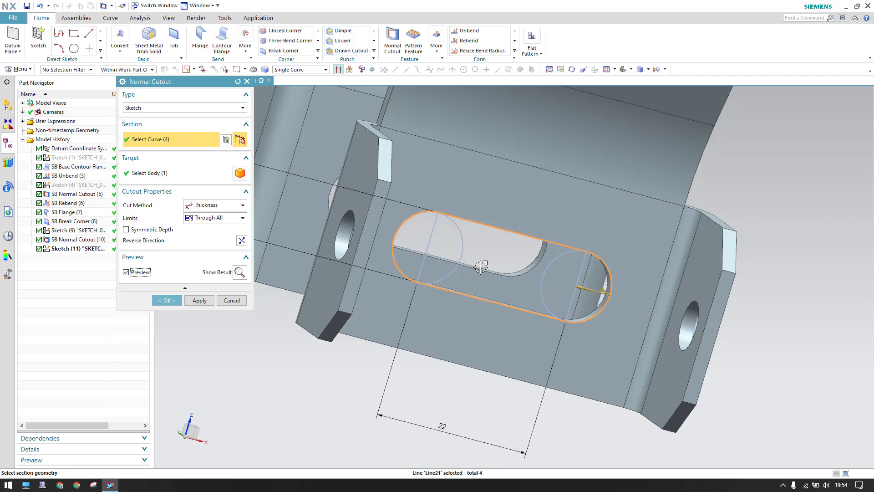
scroll(475, 267, "down", 3)
middle_click_drag(474, 267, 503, 301)
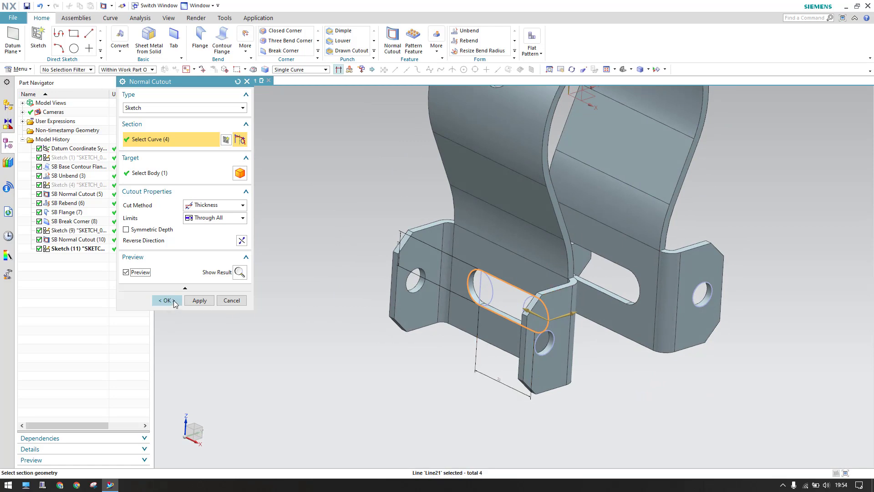
left_click(166, 300)
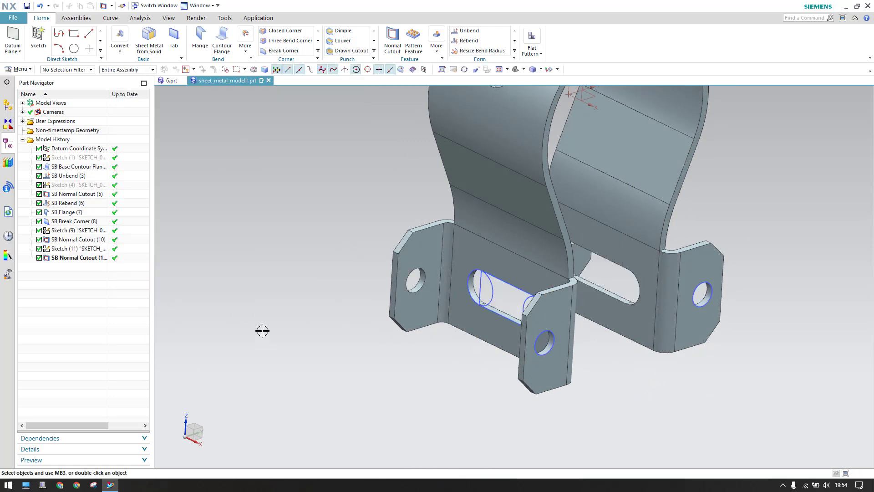
Fit the model in the view, hide all objects, and show only the solid bodies.
key("ctrl+f")
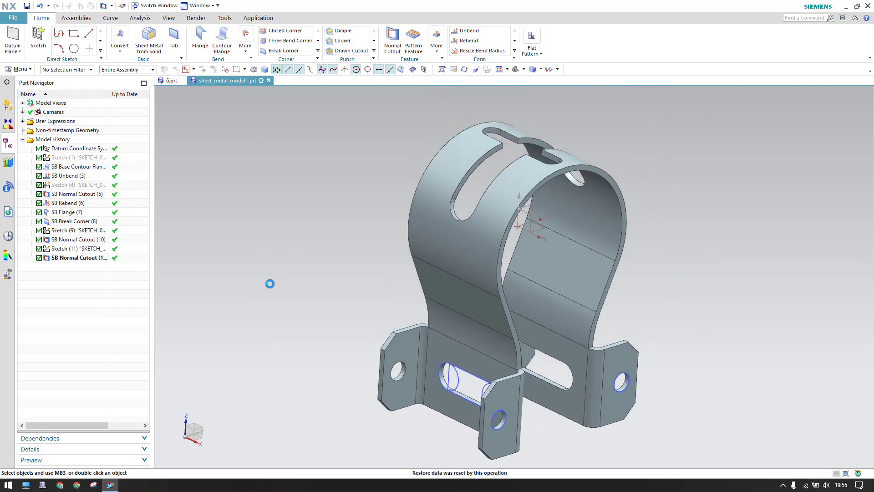
key("ctrl+w")
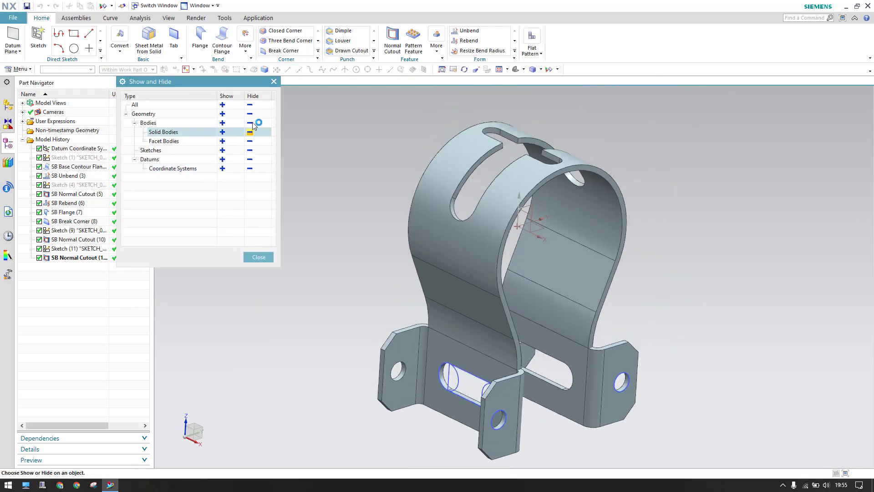
left_click(249, 105)
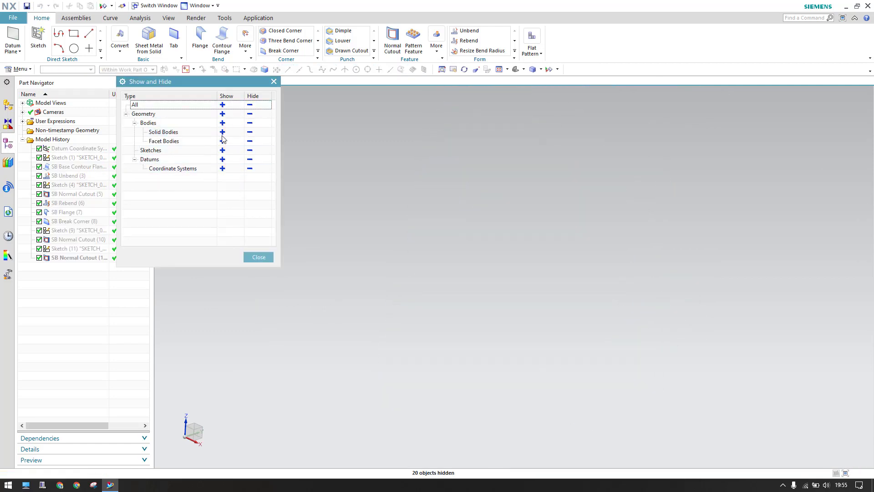
left_click(223, 132)
left_click(253, 258)
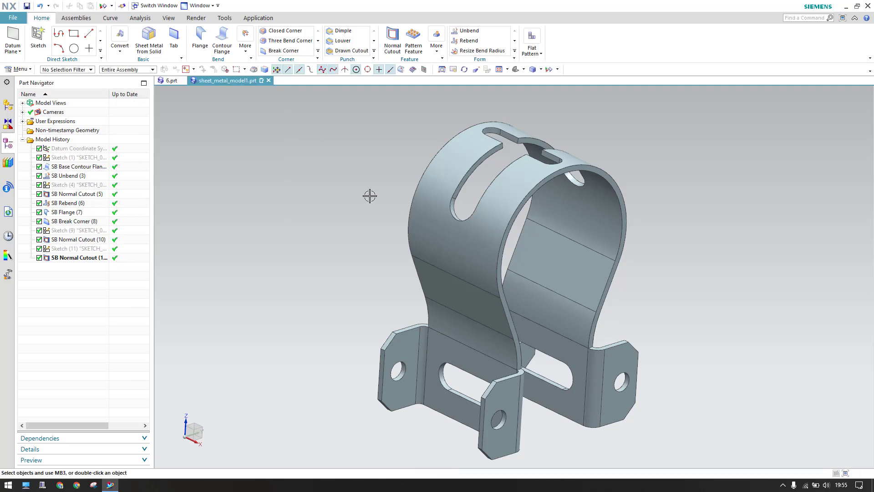